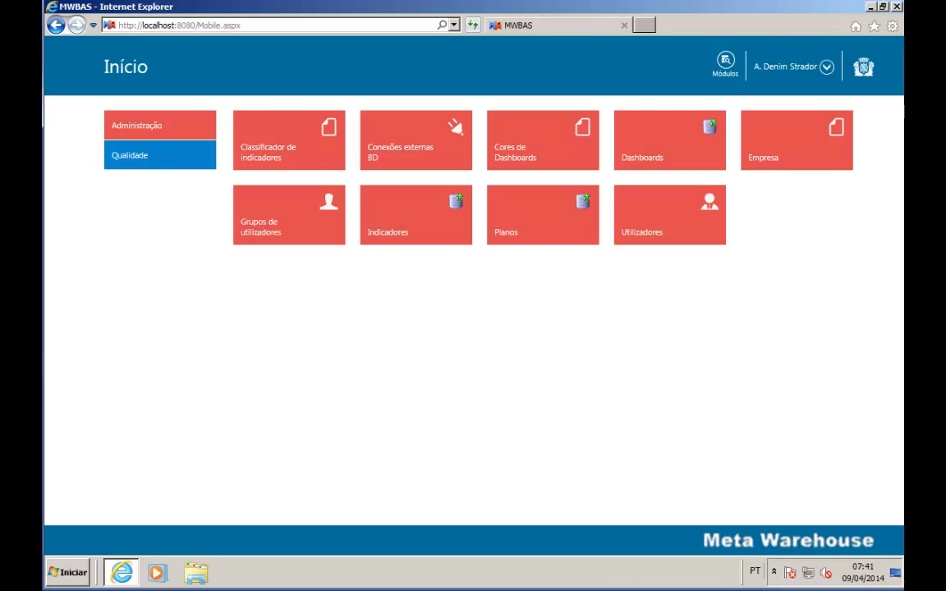
# Step: Review the Empresa record and the permissions of the Admin user group, returning to the start page after each
pyautogui.click(792, 147)
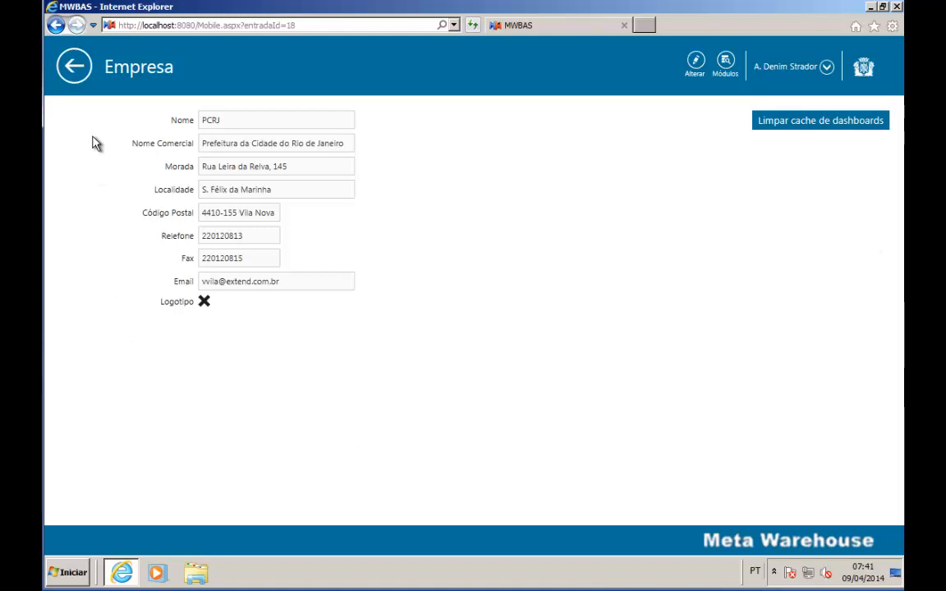
pyautogui.click(75, 69)
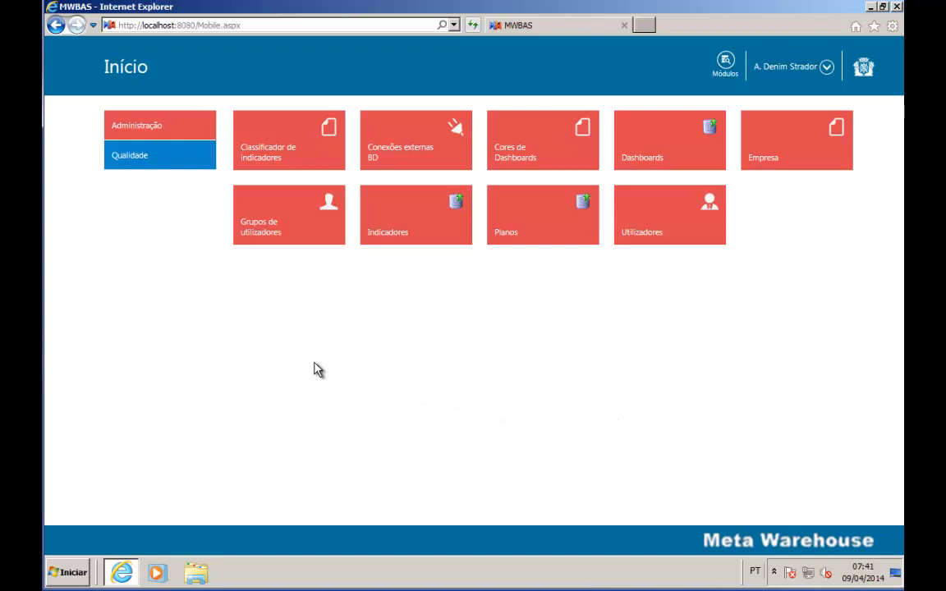
pyautogui.click(292, 222)
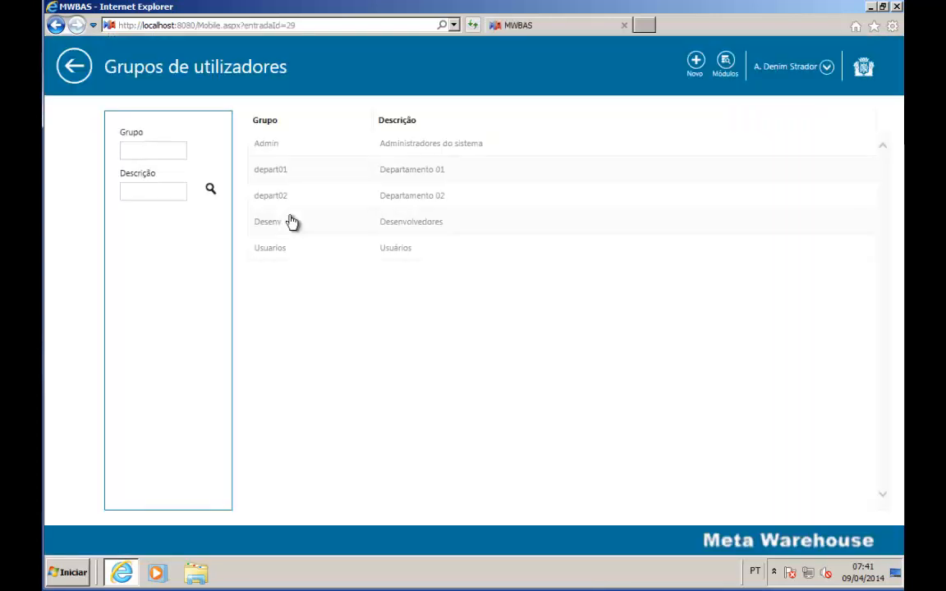
pyautogui.click(418, 150)
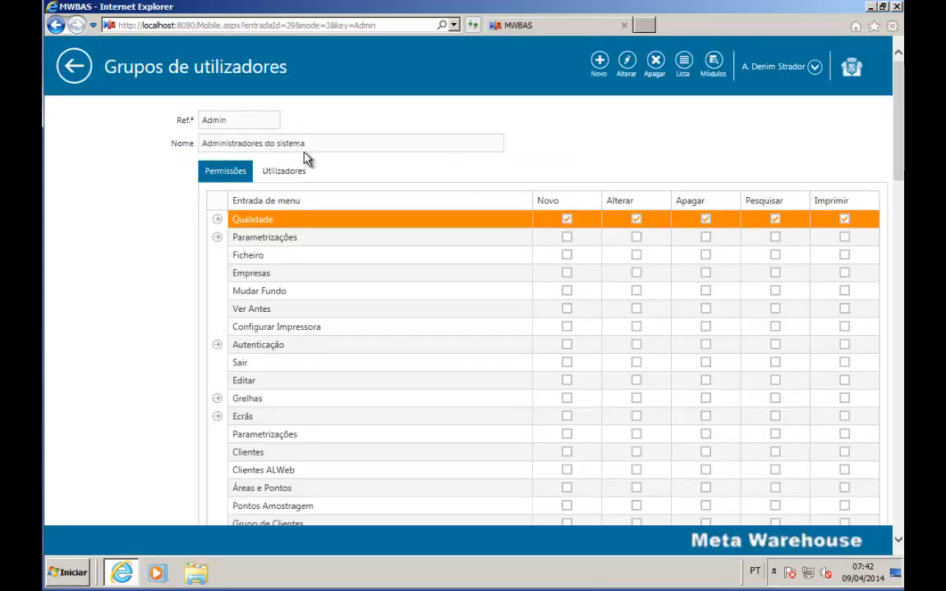
pyautogui.moveTo(898, 132)
pyautogui.mouseDown()
pyautogui.moveTo(899, 499)
pyautogui.moveTo(885, 141)
pyautogui.mouseUp()
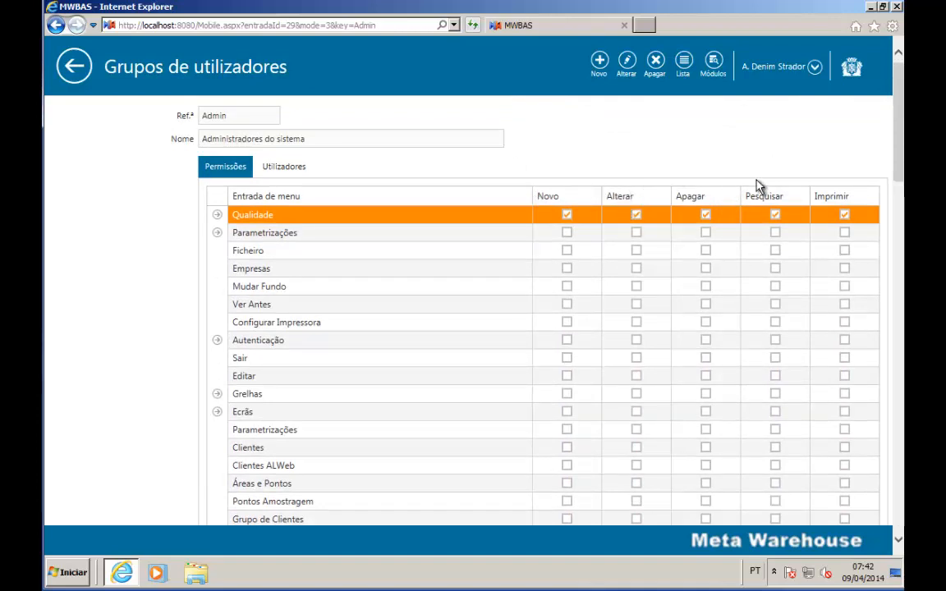
pyautogui.click(74, 65)
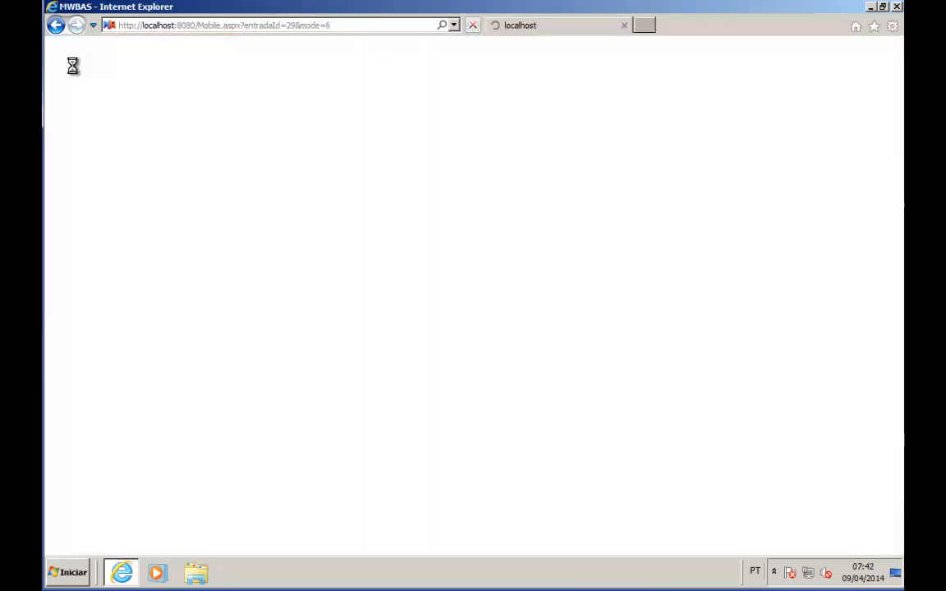
pyautogui.click(78, 74)
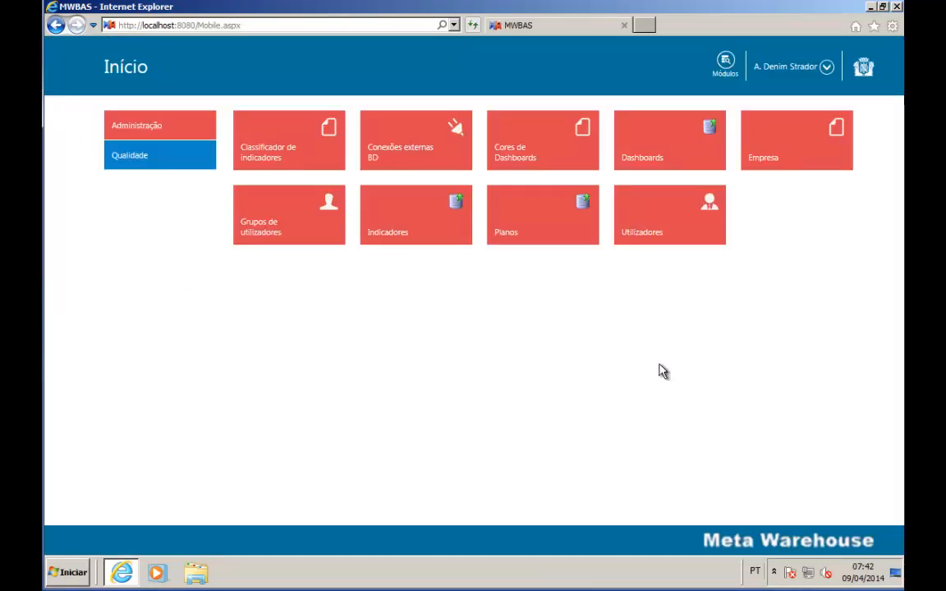
# Step: Review the general data and group membership of the user with login usuario01, and return to the start page
pyautogui.click(657, 220)
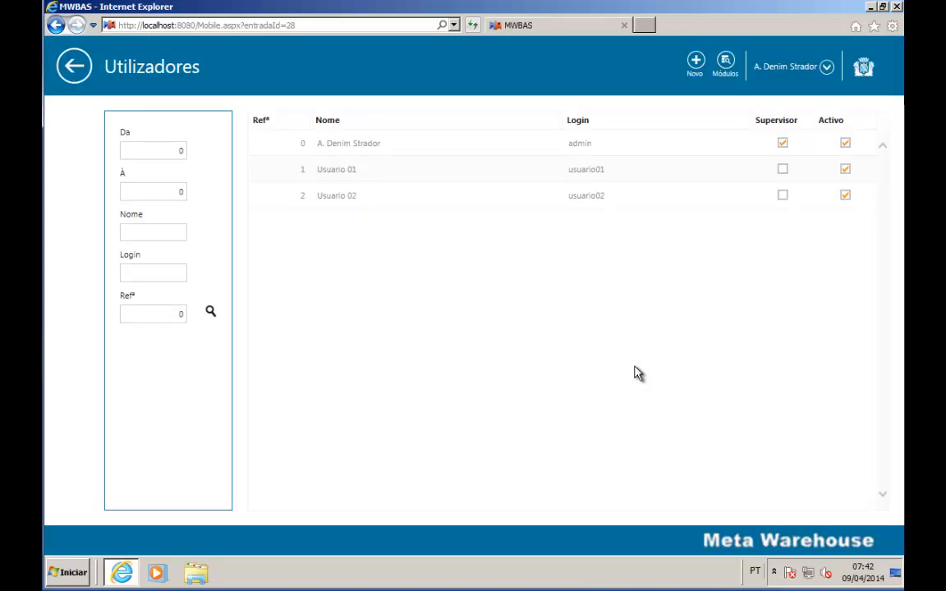
pyautogui.click(340, 176)
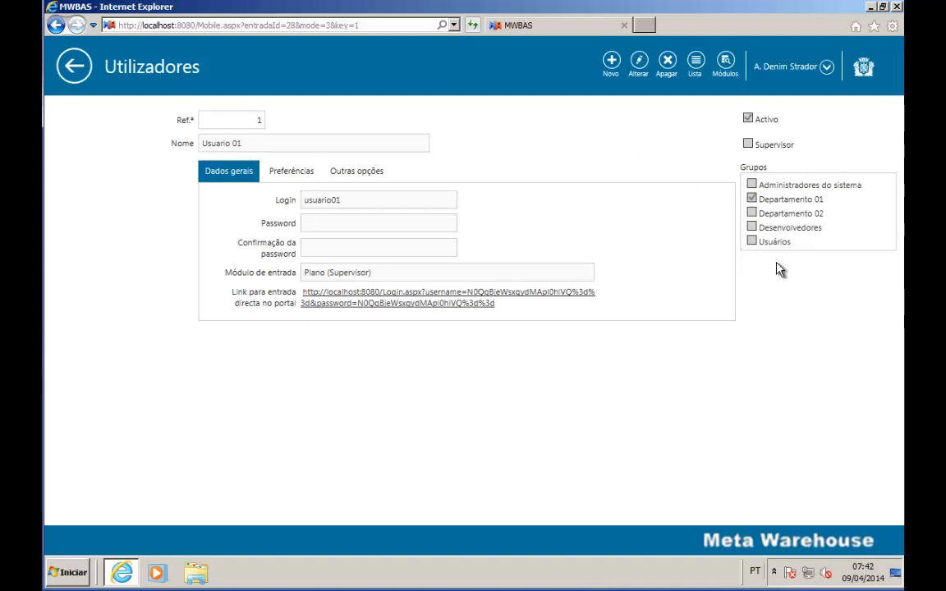
pyautogui.click(74, 67)
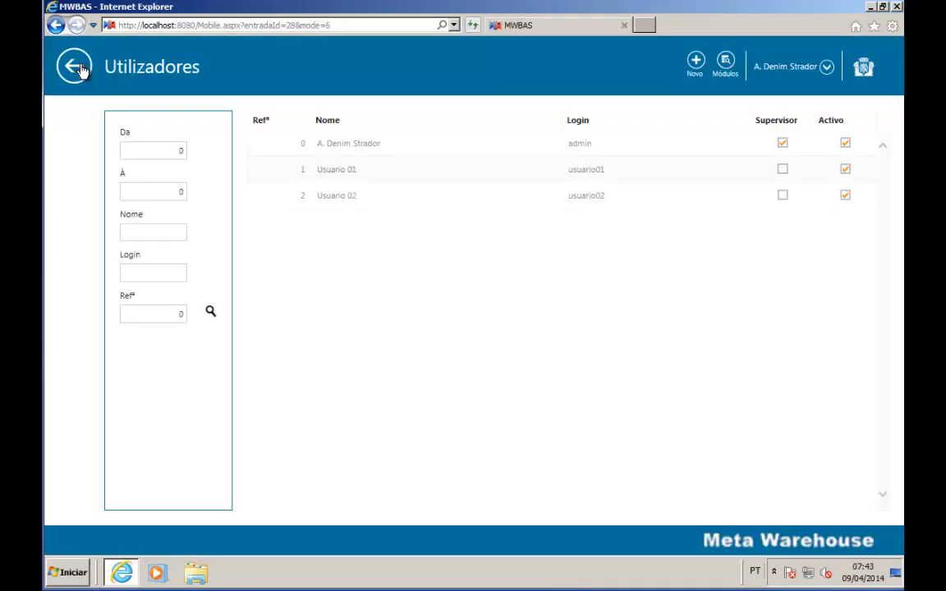
pyautogui.click(78, 68)
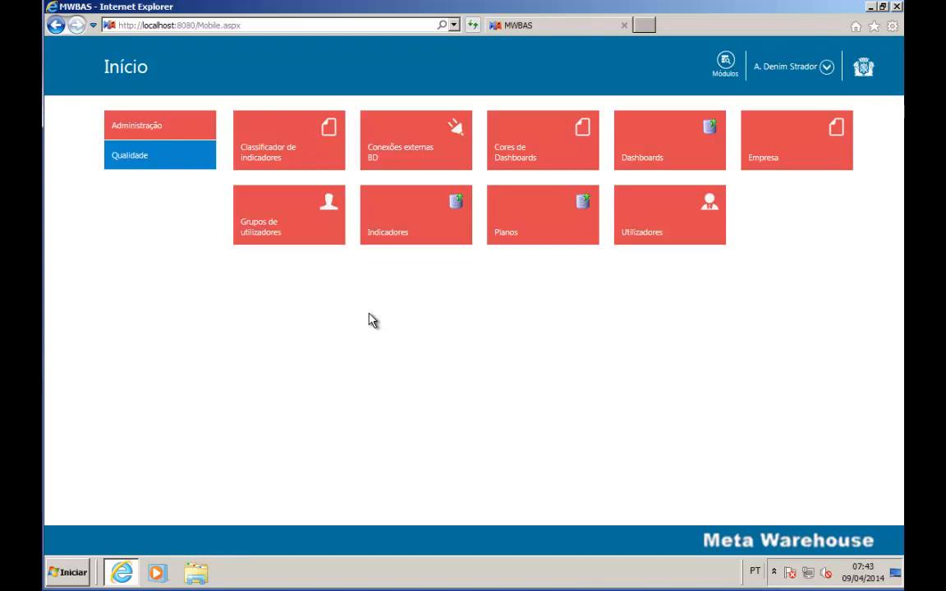
# Step: Review the connection string of the SQL SERVER external database connection, and return to the start page
pyautogui.click(414, 135)
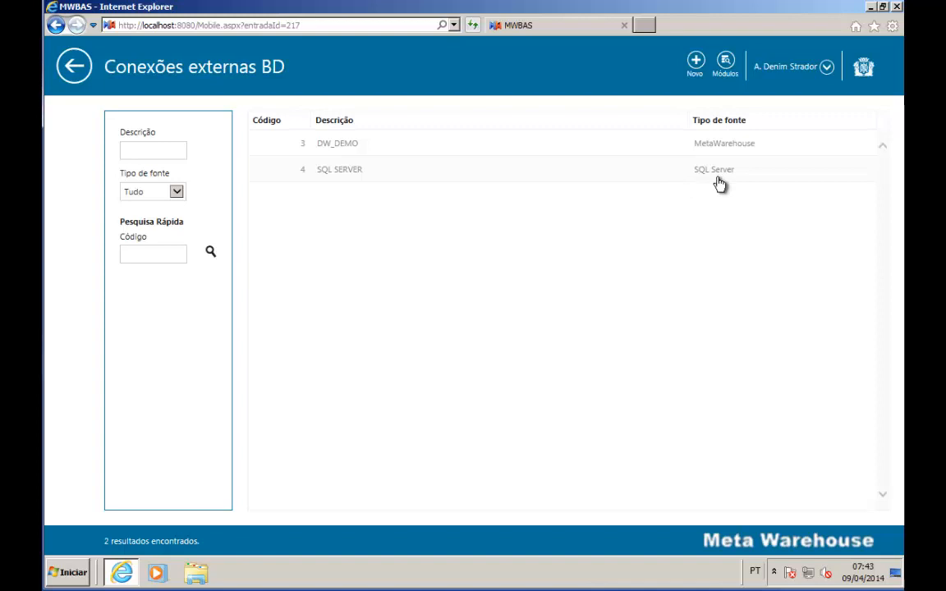
pyautogui.click(347, 175)
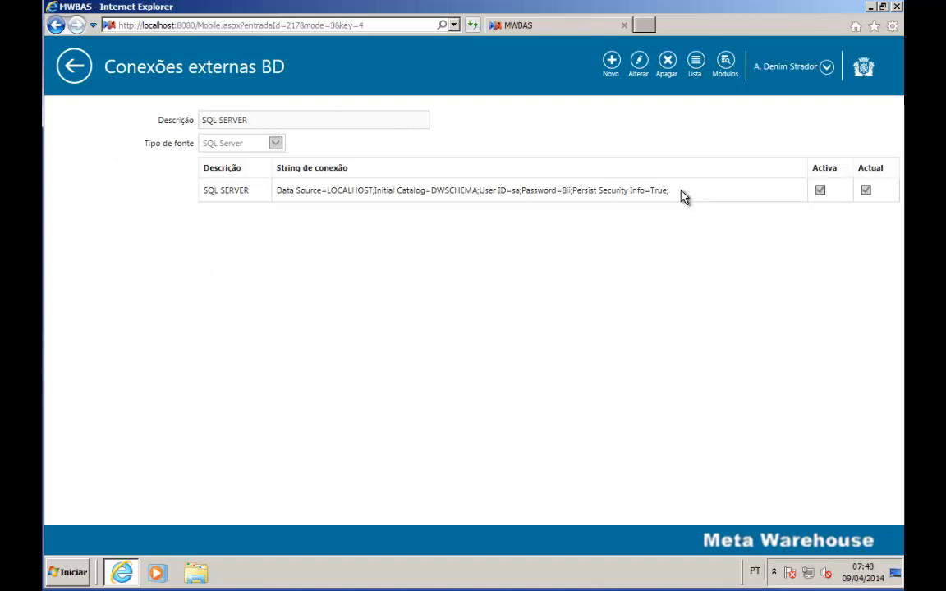
pyautogui.click(70, 64)
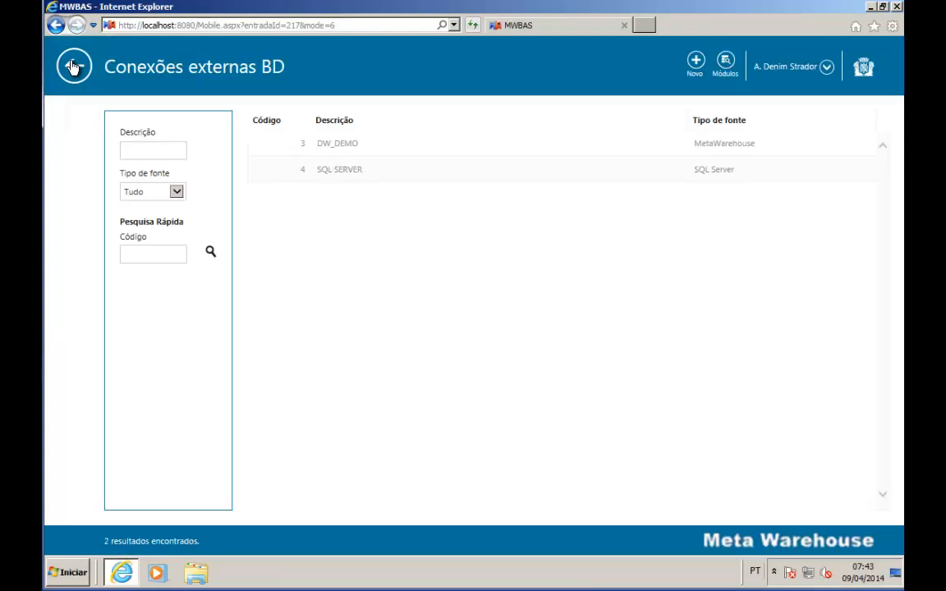
pyautogui.click(72, 64)
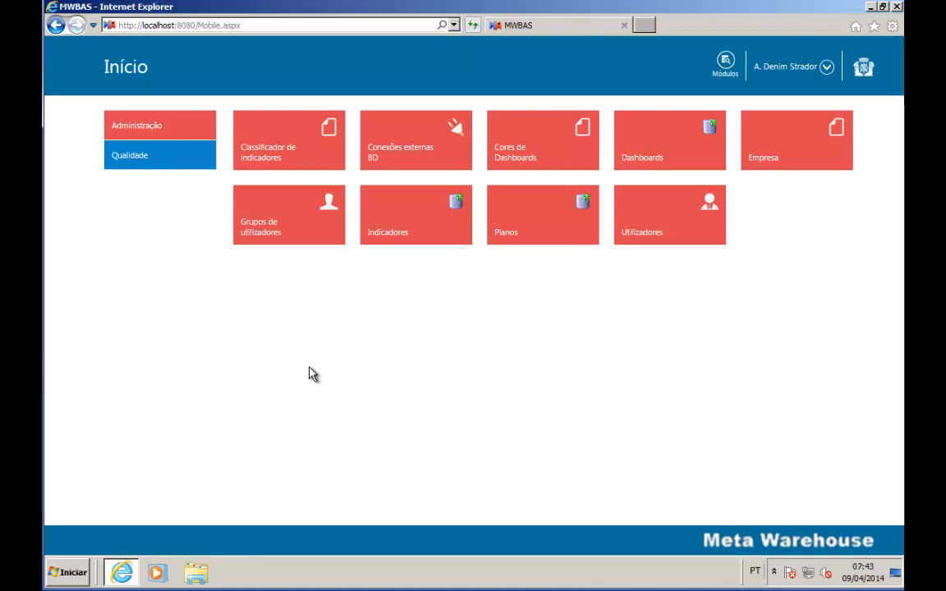
# Step: Look through the Classificador de indicadores and Indicadores lists, and go on to Dashboards
pyautogui.click(276, 144)
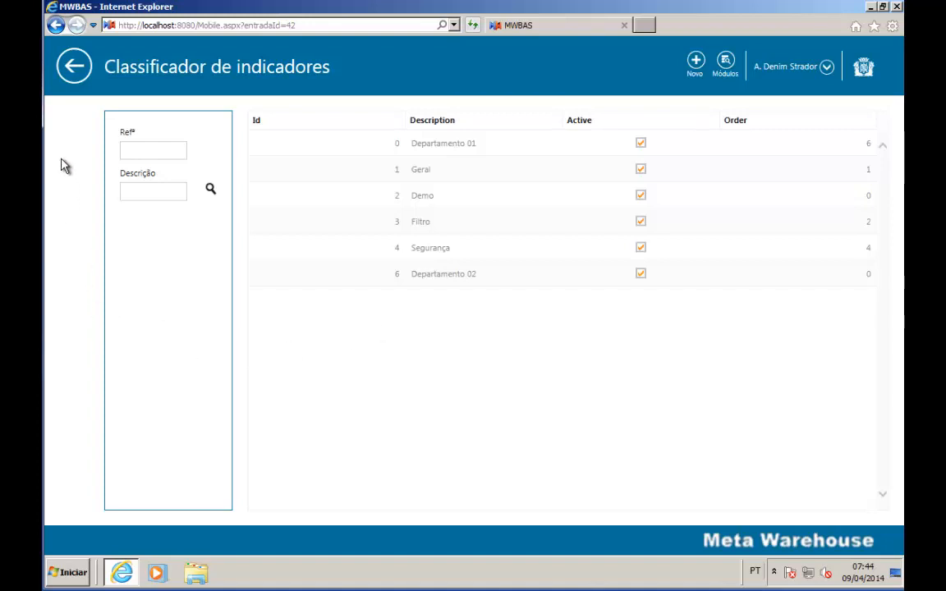
pyautogui.click(73, 66)
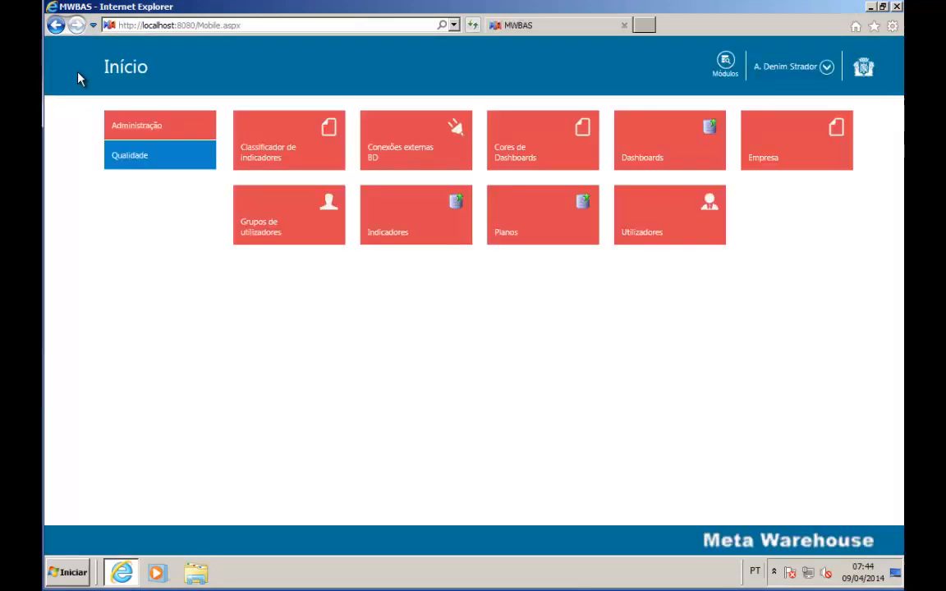
pyautogui.click(407, 218)
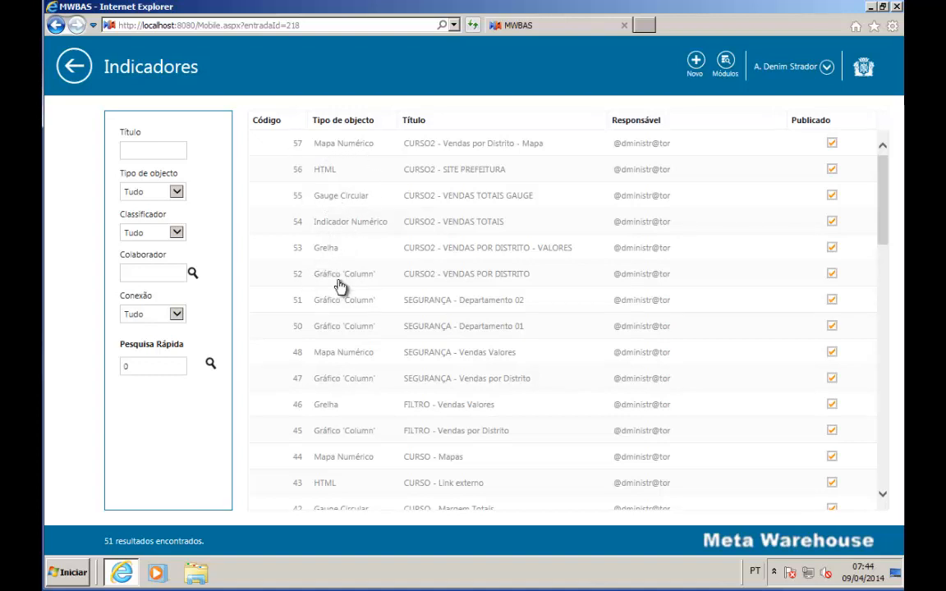
pyautogui.click(73, 82)
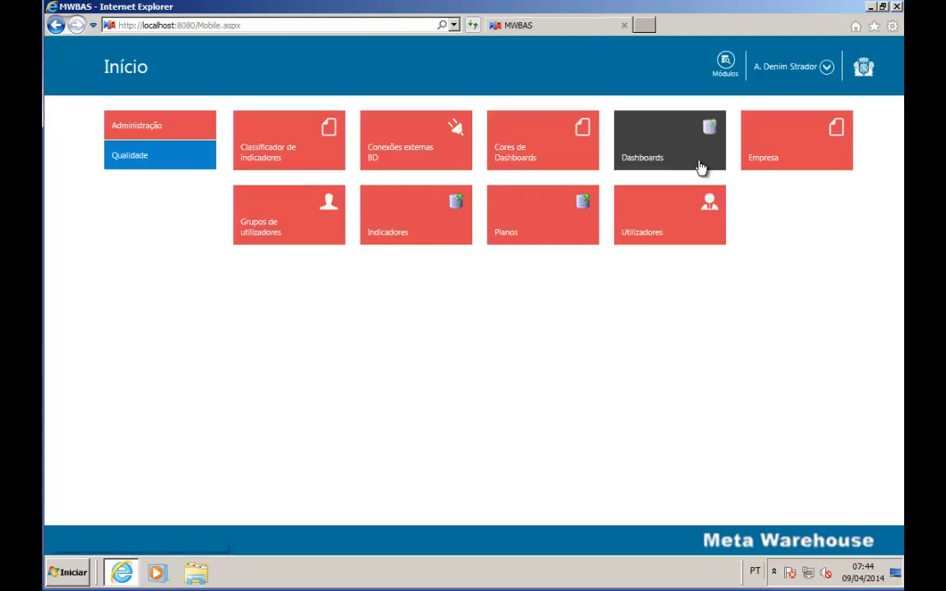
pyautogui.click(685, 140)
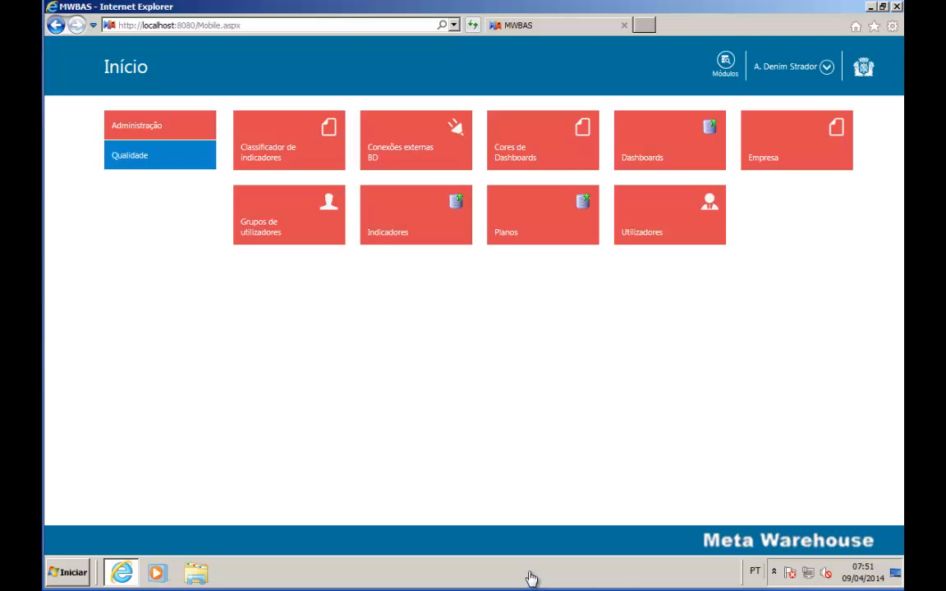
# Step: Create a new indicator titled "VIDEO - GRÁFICO COLUNAS" with type Gráfico 'Column' and mark it as published
pyautogui.click(403, 217)
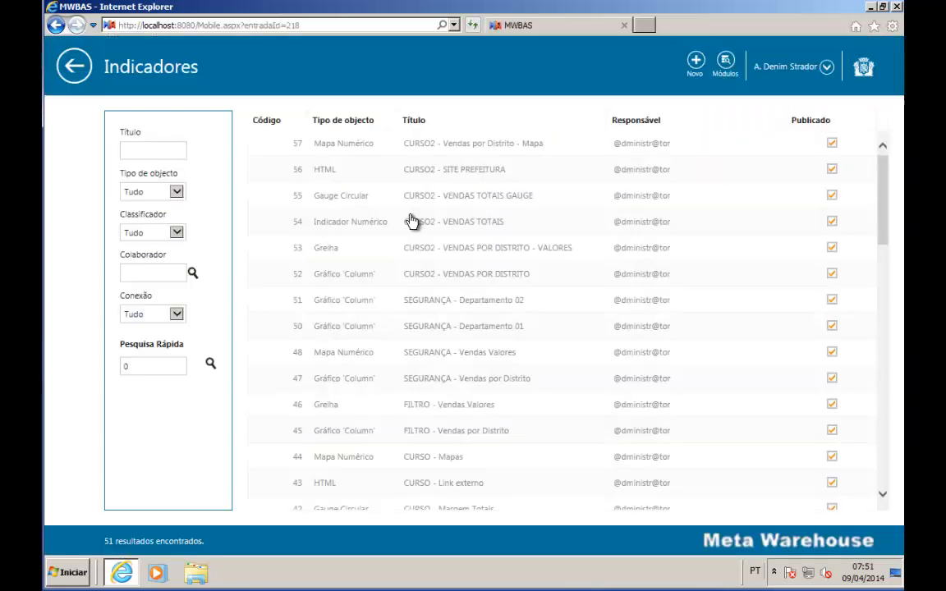
pyautogui.click(696, 64)
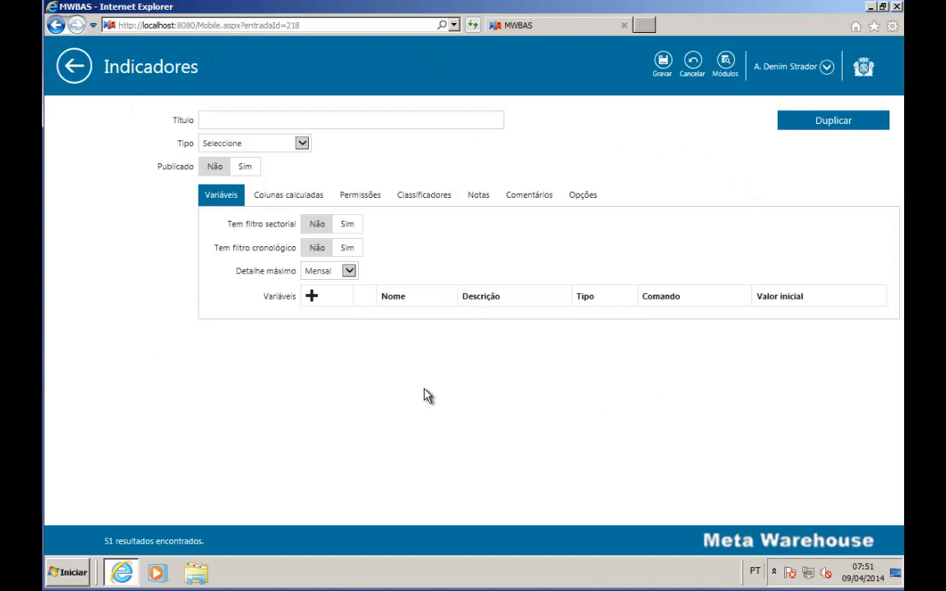
pyautogui.click(251, 123)
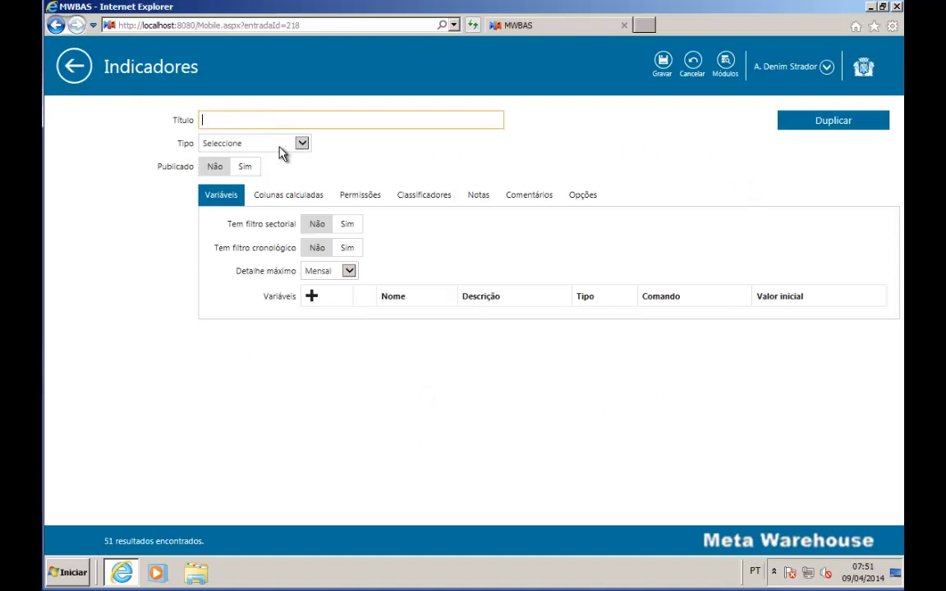
pyautogui.write('VIDEO - GRÁFICO COLUNAS')
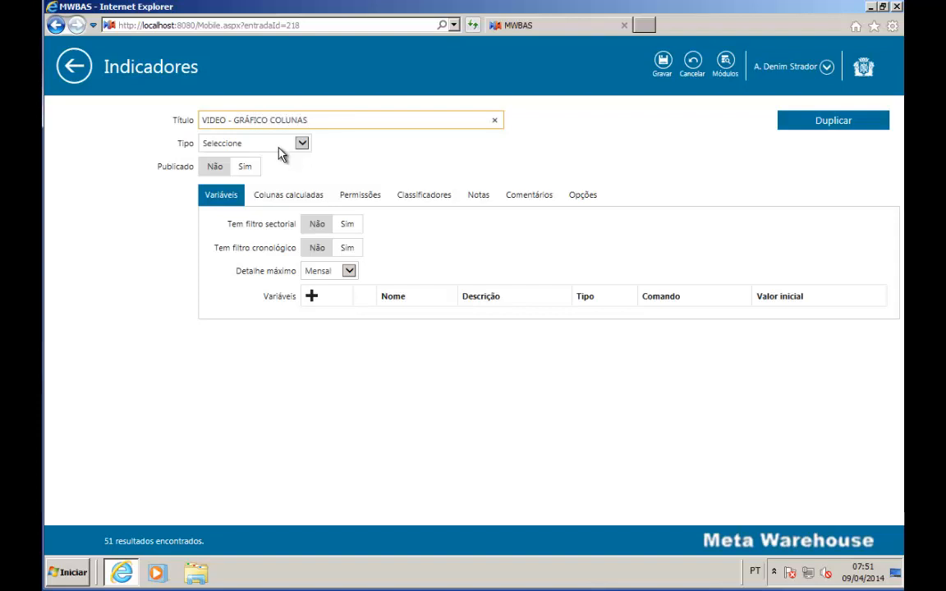
pyautogui.click(302, 145)
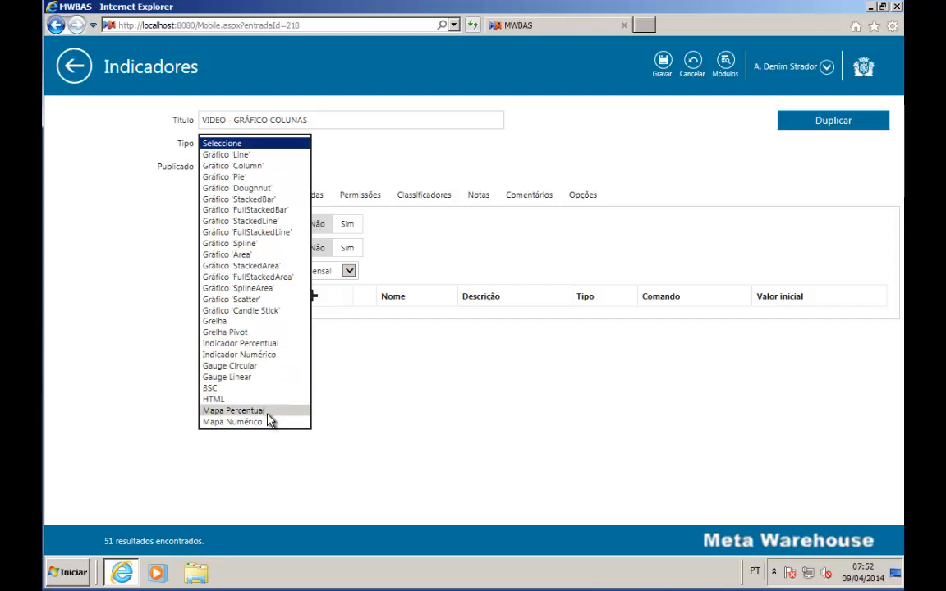
pyautogui.click(274, 167)
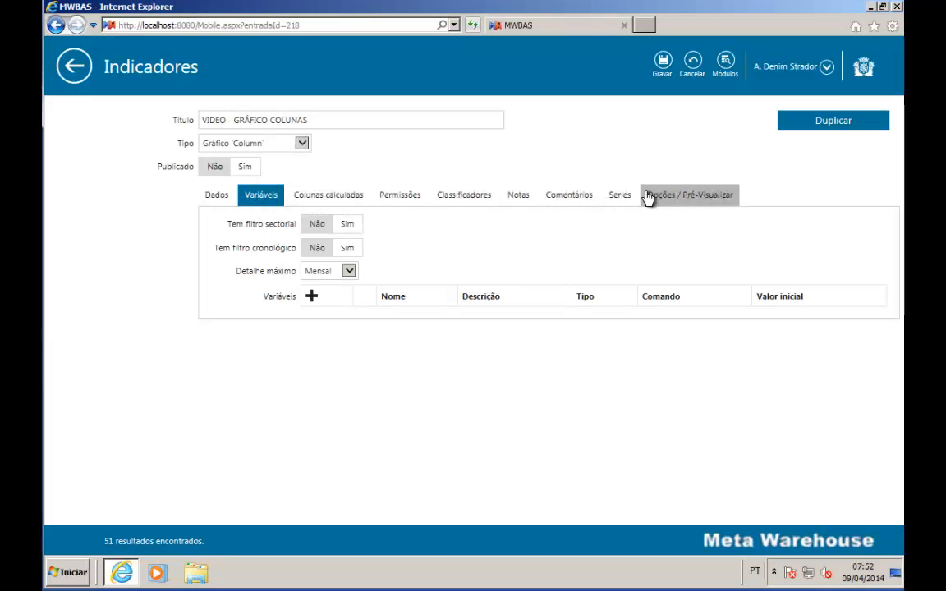
pyautogui.click(245, 169)
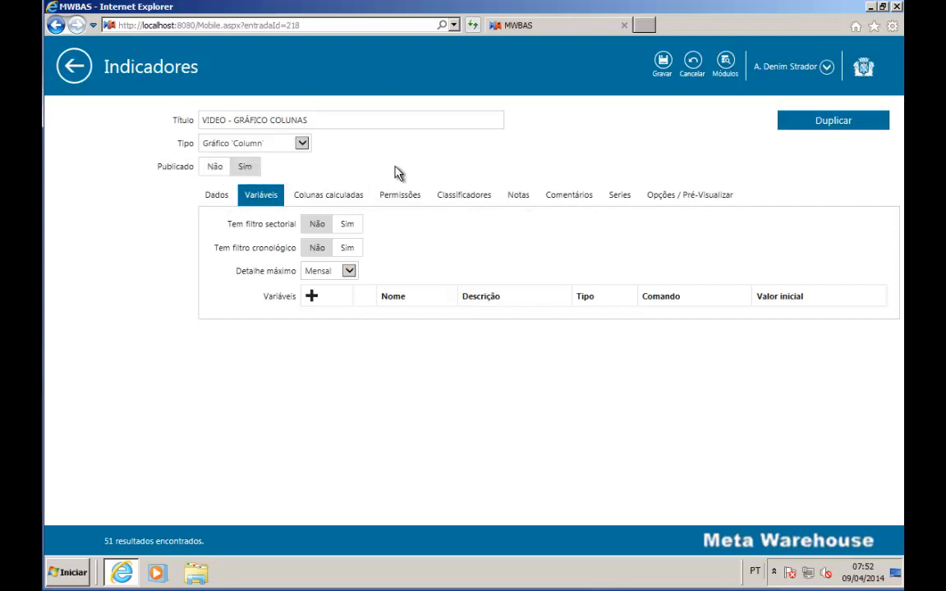
# Step: Set the indicator's data connection to DW_DEMO
pyautogui.click(218, 198)
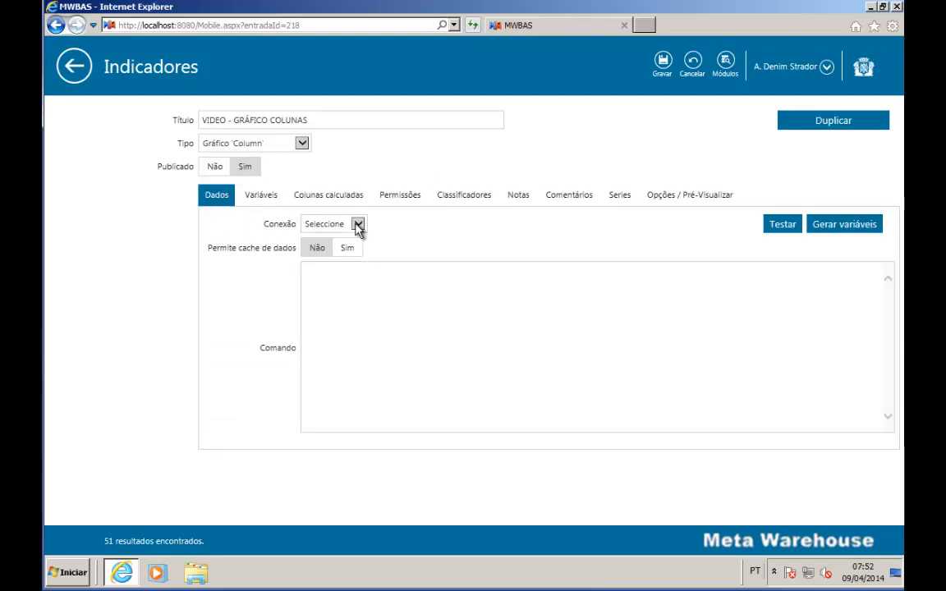
pyautogui.click(359, 225)
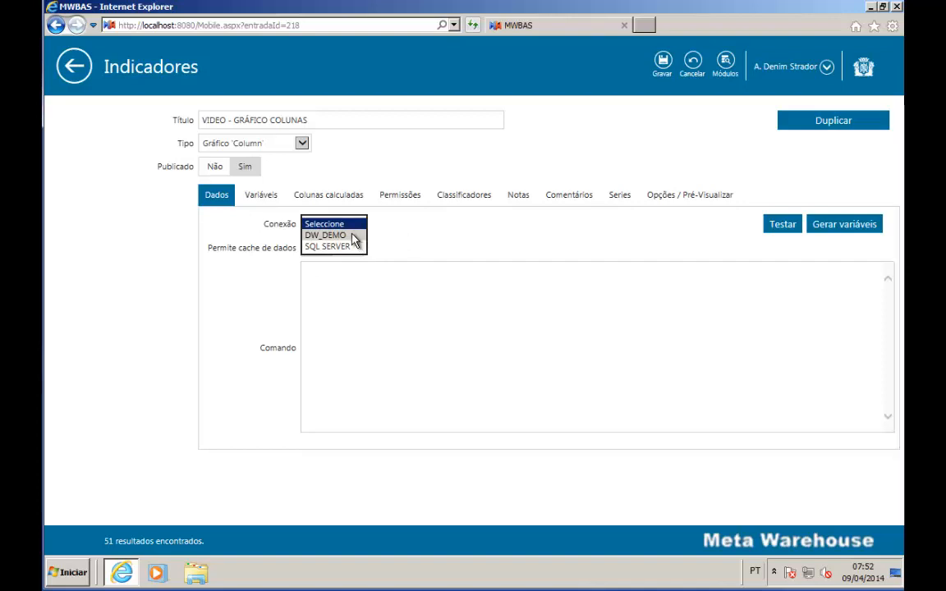
pyautogui.click(352, 239)
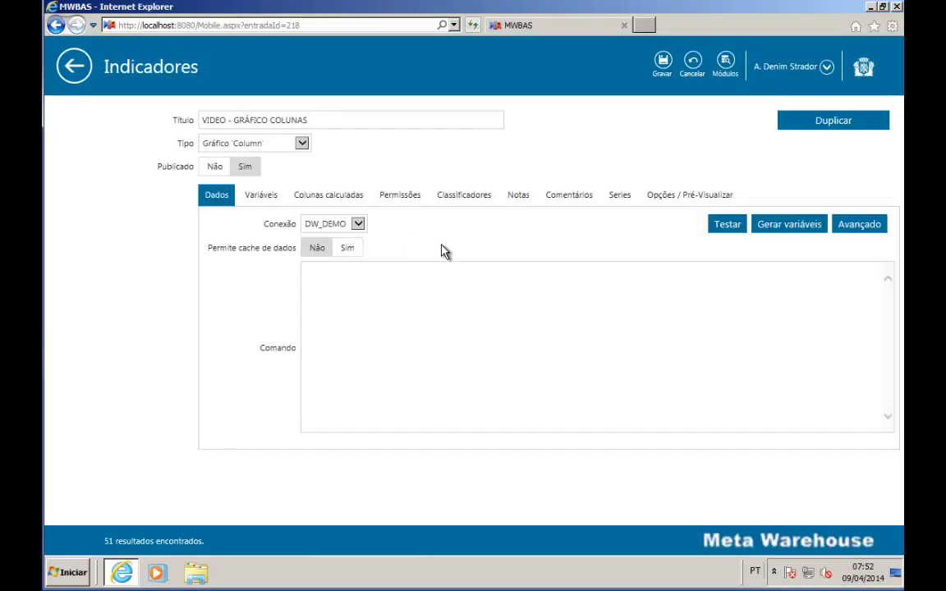
# Step: Open the advanced MetaWarehouse configuration for the indicator's data and set Tipo to MwJOlap
pyautogui.click(860, 227)
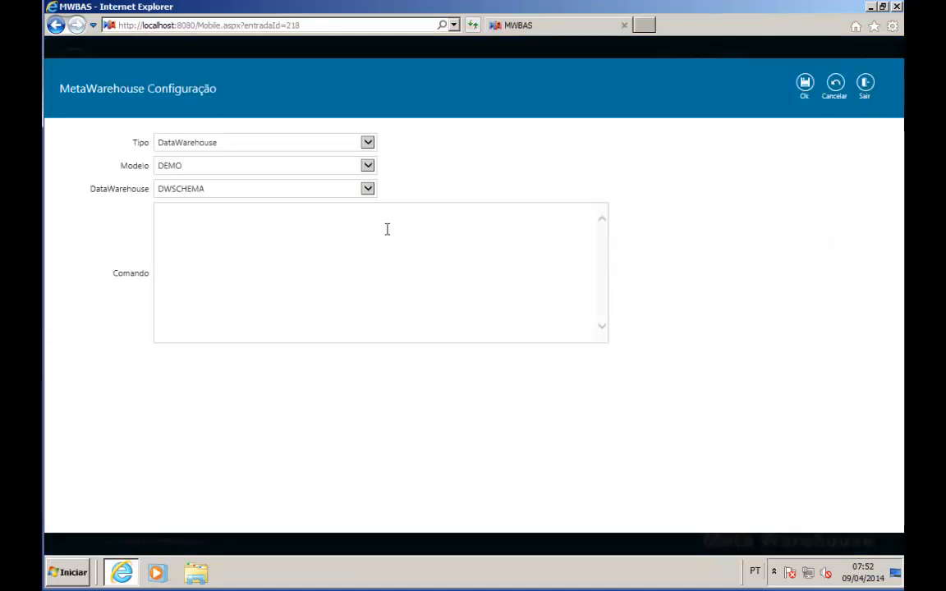
pyautogui.click(370, 143)
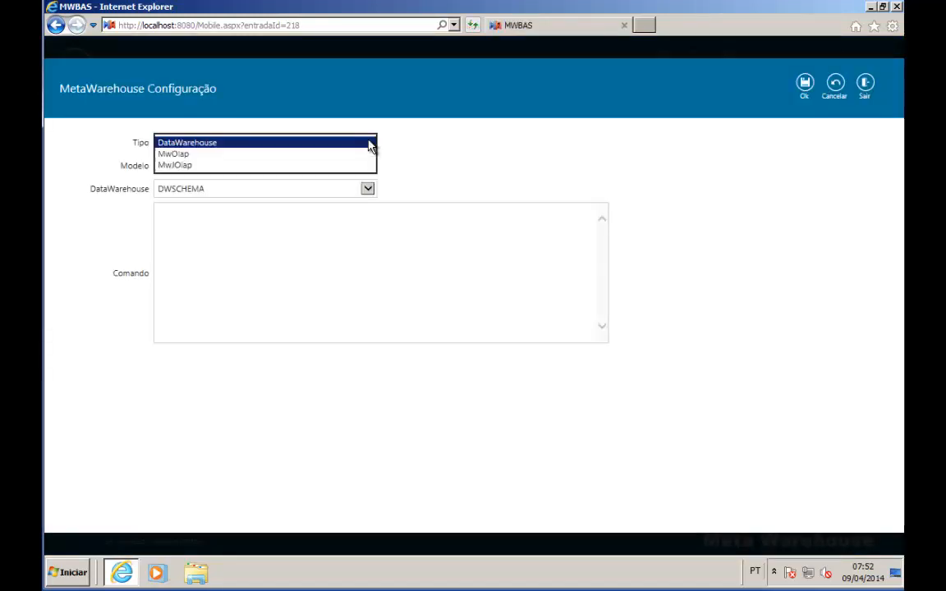
pyautogui.click(207, 165)
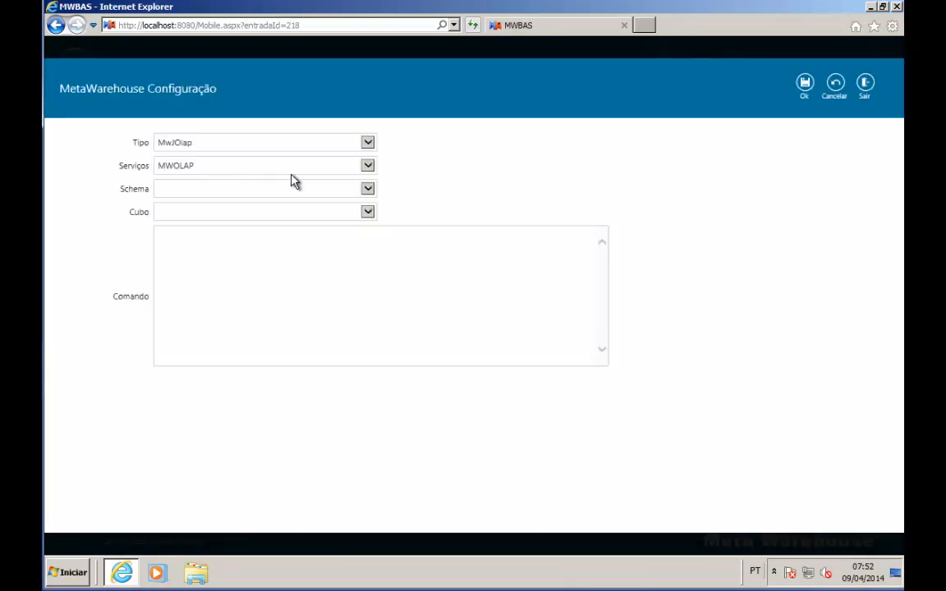
# Step: Set the configuration's Serviços to MWJOLAP, with schema MWSCHEMA and cube DEMO02
pyautogui.click(369, 168)
pyautogui.click(368, 170)
pyautogui.click(369, 190)
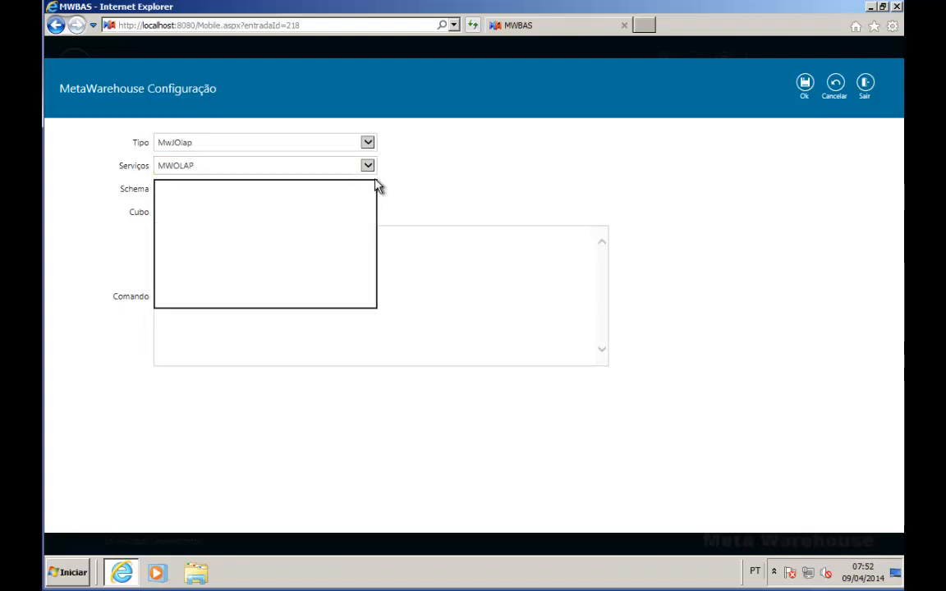
pyautogui.click(370, 187)
pyautogui.click(367, 166)
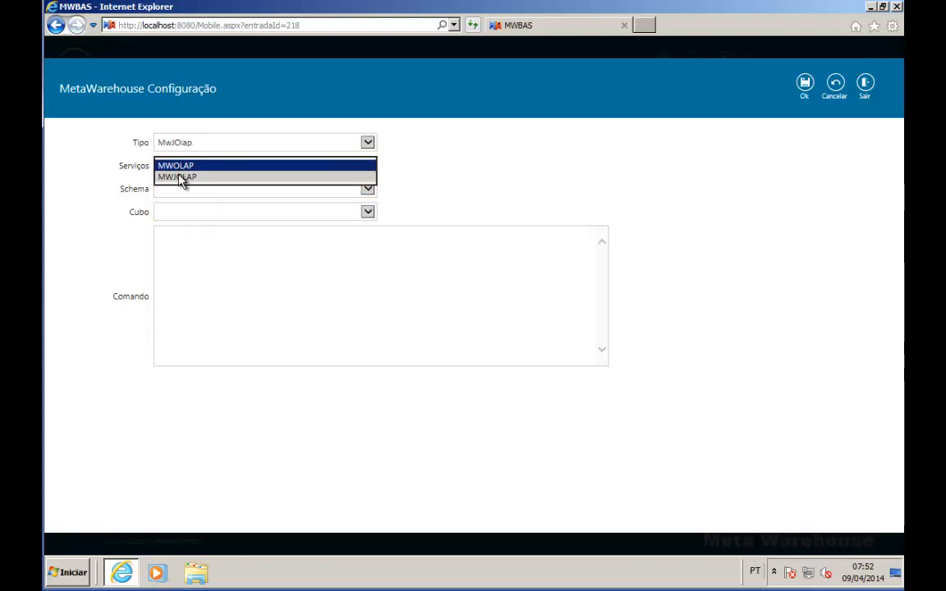
pyautogui.click(178, 173)
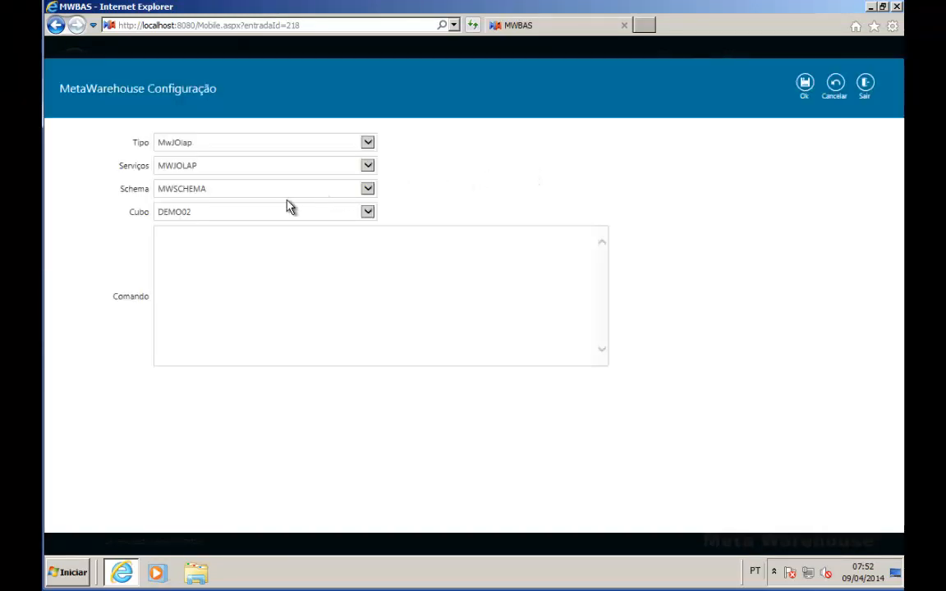
pyautogui.click(369, 213)
pyautogui.click(370, 213)
pyautogui.click(217, 213)
# Step: Enter the MDX query with CUSTOMER members of R1 to R3 on rows, SALES and COSTS on columns, from DEMO02 for 200201, and confirm
pyautogui.click(211, 234)
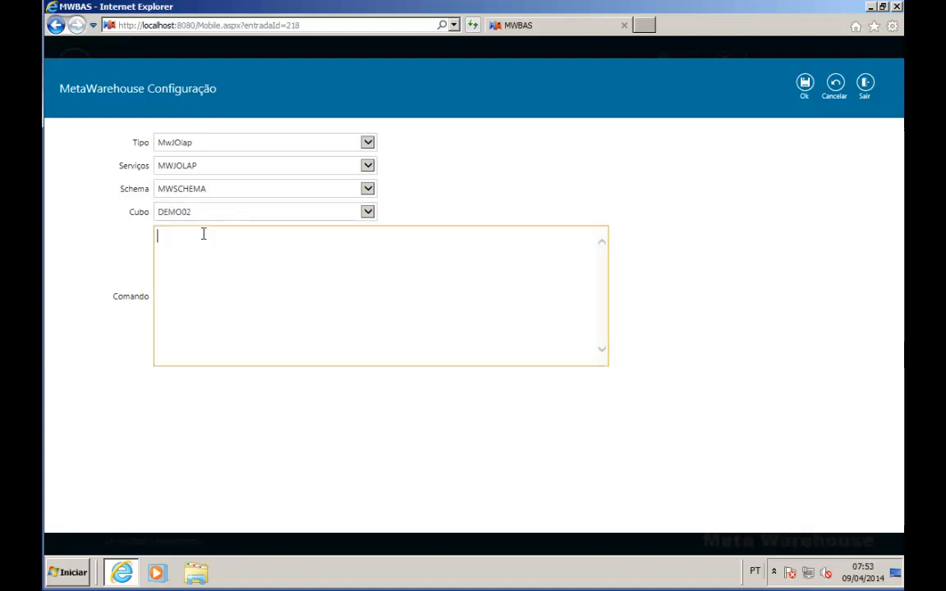
pyautogui.write('SELECT  NON EMPTY  Hierarchize ( { [CUSTOMER].[All CUSTOMER].[R1 ].[D1R1 ] , [CUSTOMER].[All CUSTOMER].[R2 ].[D1R2 ] , [CUSTOMER].[All CUSTOMER].[R2 ].[D2R2 ] , [CUSTOMER].[All CUSTOMER].[R3 ].[D1R3 ] , [CUSTOMER].[All CUSTOMER].[R3 ].[D2R3 ] , [CUSTOMER].[All CUSTOMER].[R1 ].[D2R1 ] , [CUSTOMER].[All CUSTOMER].[R1 ].[D3R1 ] , [CUSTOMER].[All CUSTOMER].[R3 ].[D3R3 ] , [CUSTOMER].[All CUSTOMER].[R3 ].[D4R3 ] } )  ON ROWS ,  NON EMPTY  Hierarchize ( { [Measures].[SALES] , [Measures].[COSTS] } )  ON COLUMNS FROM [DEMO02]  WHERE ([Time].[All Time].[2002].[200201].[200201].[200201])')
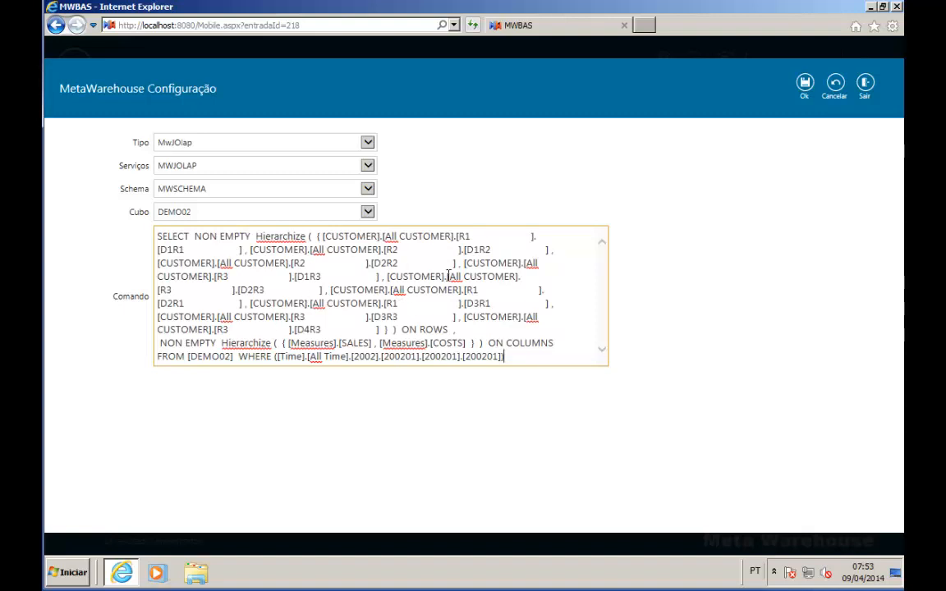
pyautogui.click(806, 86)
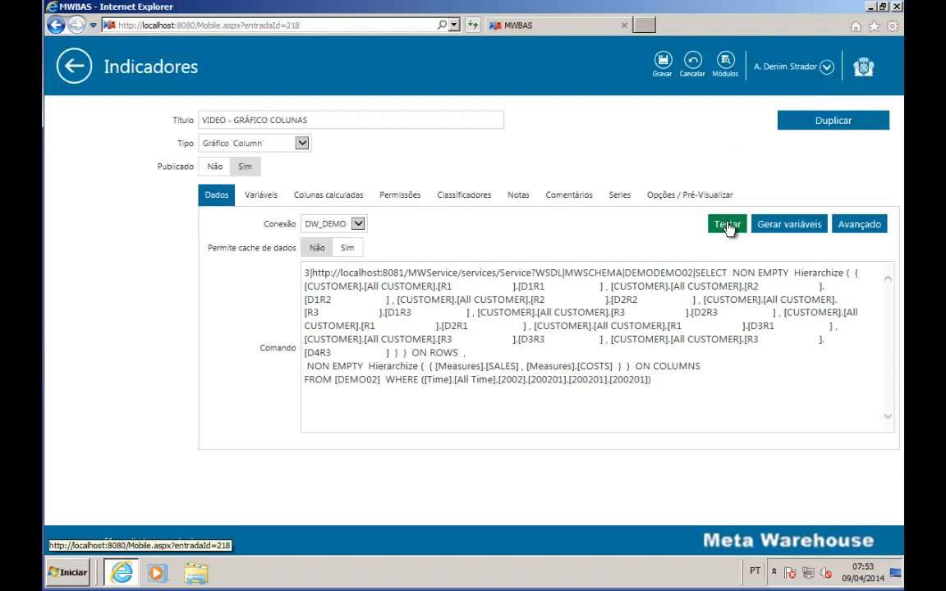
# Step: Test the indicator's data command and review the returned rows
pyautogui.click(728, 227)
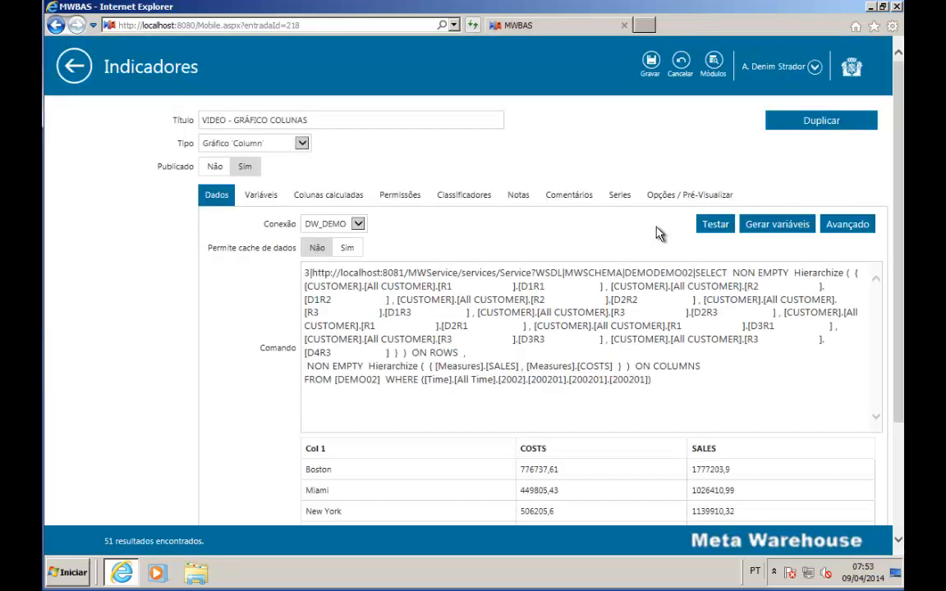
pyautogui.scroll(-2, 897, 391)
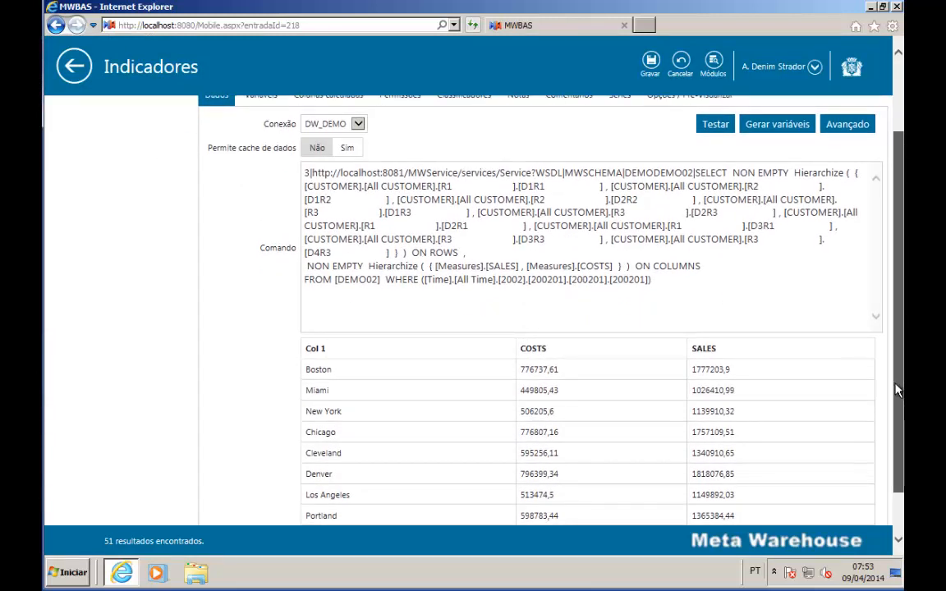
pyautogui.moveTo(898, 391); pyautogui.dragTo(900, 276)
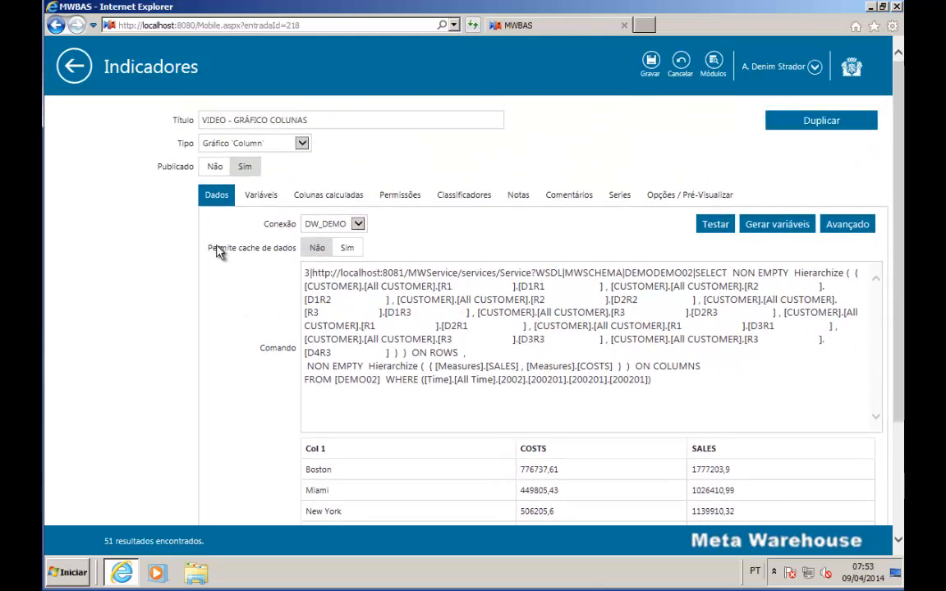
# Step: Add a calculated column named MARGEM to the indicator with data type Numérico
pyautogui.click(340, 203)
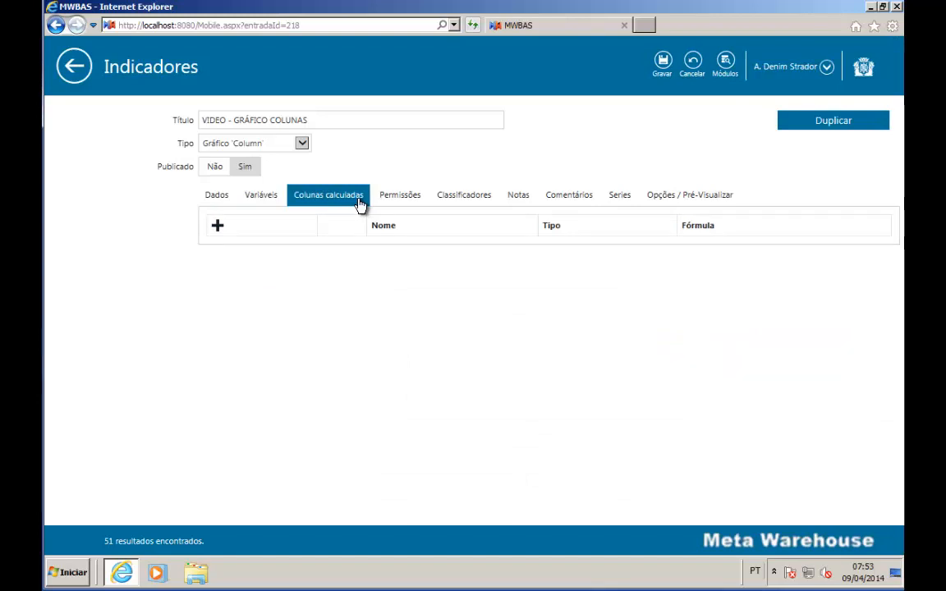
pyautogui.click(217, 229)
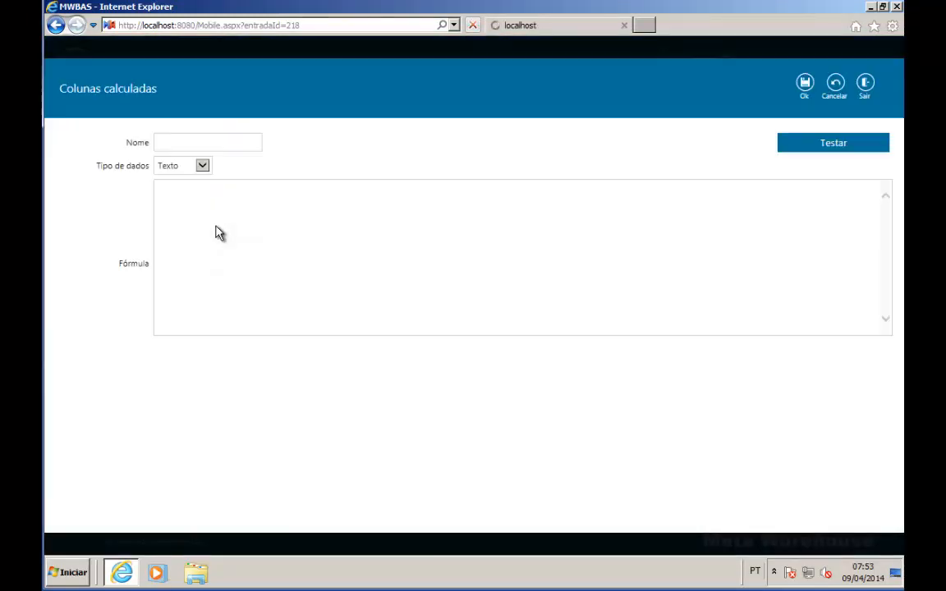
pyautogui.click(206, 143)
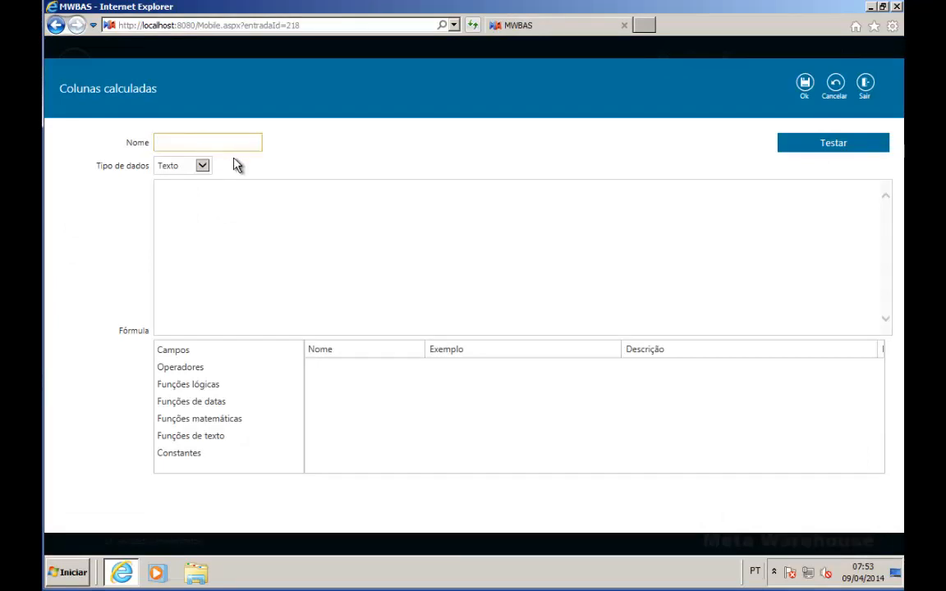
pyautogui.write('margim')
pyautogui.press('BackSpace')
pyautogui.press('BackSpace')
pyautogui.press('BackSpace')
pyautogui.press('BackSpace')
pyautogui.press('BackSpace')
pyautogui.press('BackSpace')
pyautogui.write('MARGIM')
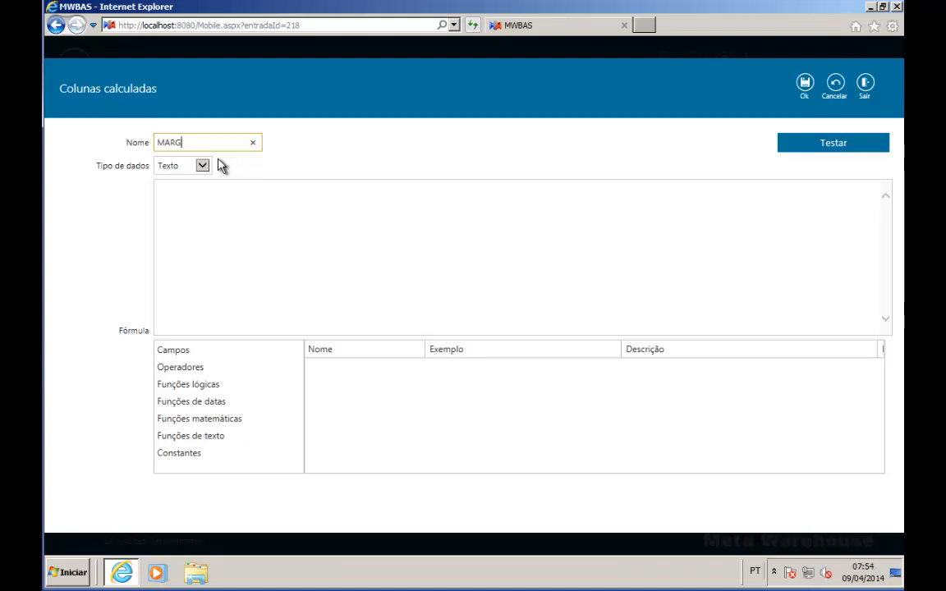
pyautogui.write('M')
pyautogui.click(203, 167)
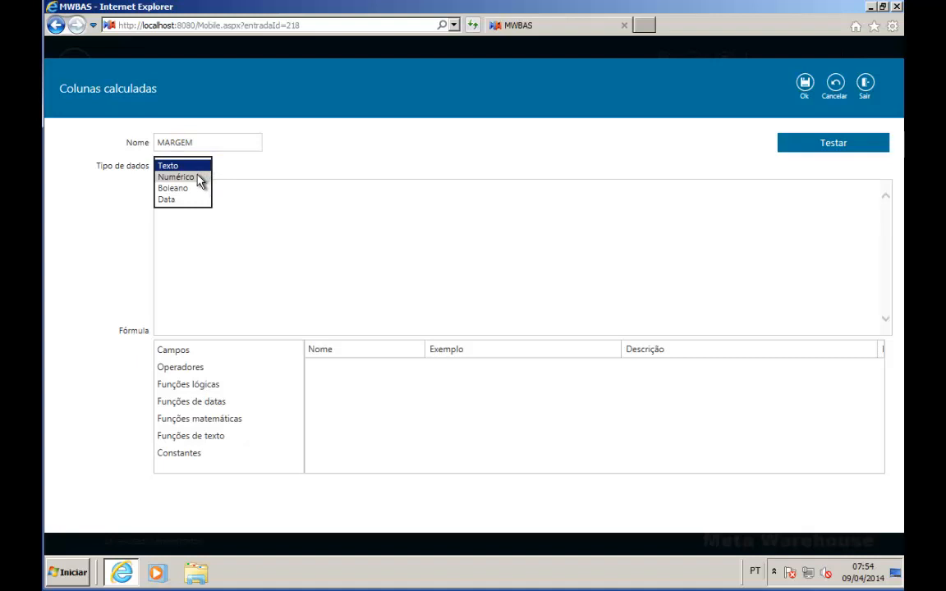
pyautogui.click(198, 177)
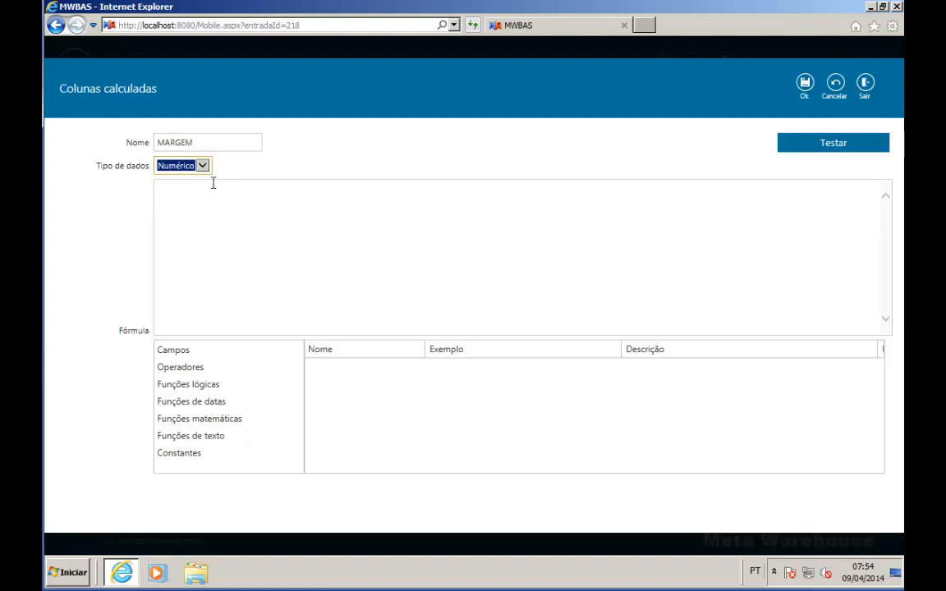
# Step: Build the MARGEM formula [SALES]-[COSTS] from the available fields
pyautogui.click(175, 353)
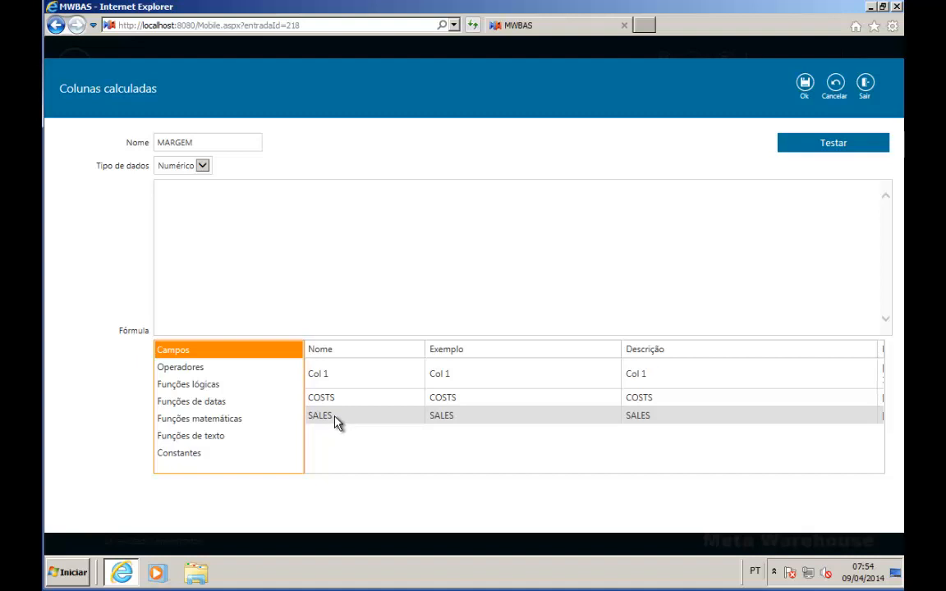
pyautogui.click(335, 422)
pyautogui.click(335, 423)
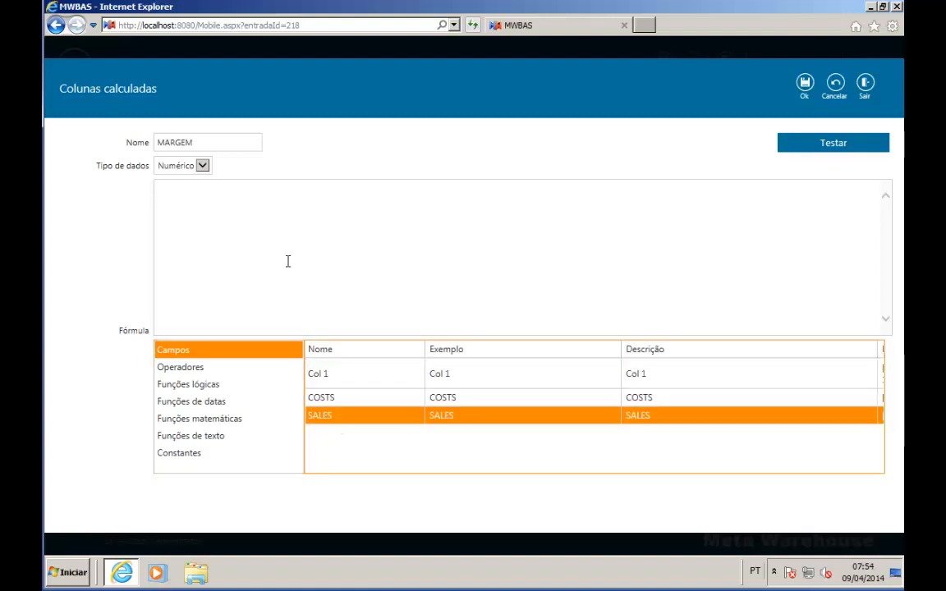
pyautogui.doubleClick(327, 421)
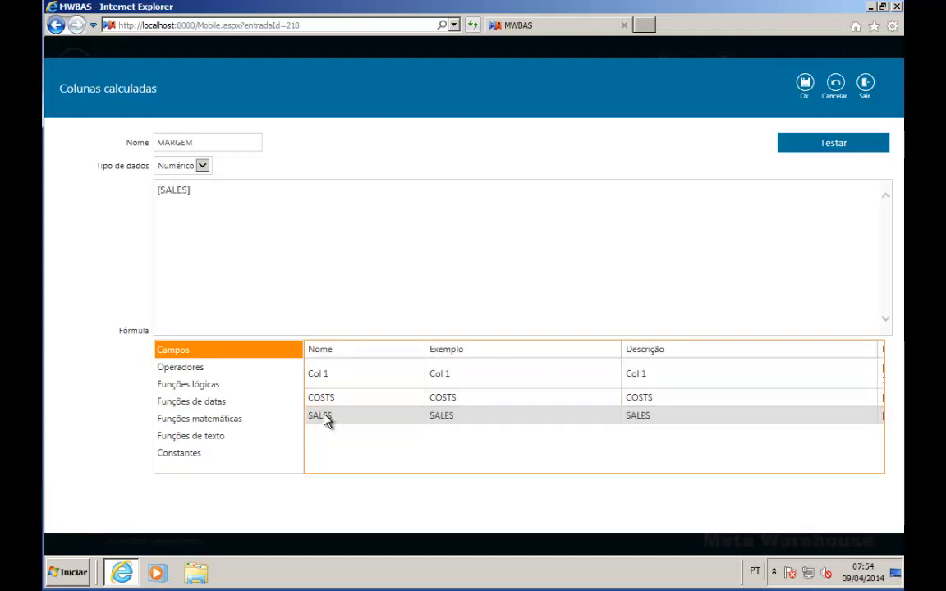
pyautogui.click(236, 197)
pyautogui.write('-')
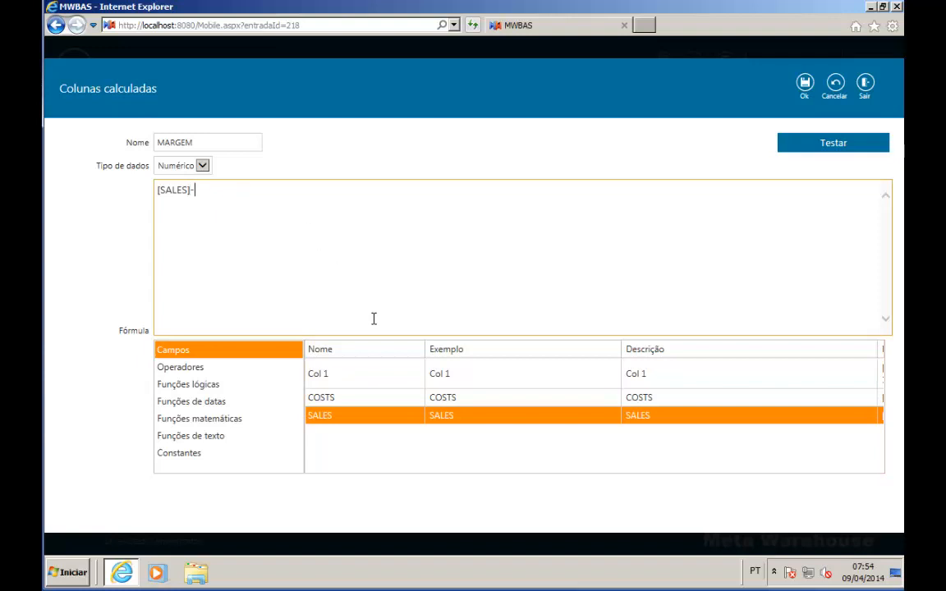
pyautogui.doubleClick(354, 401)
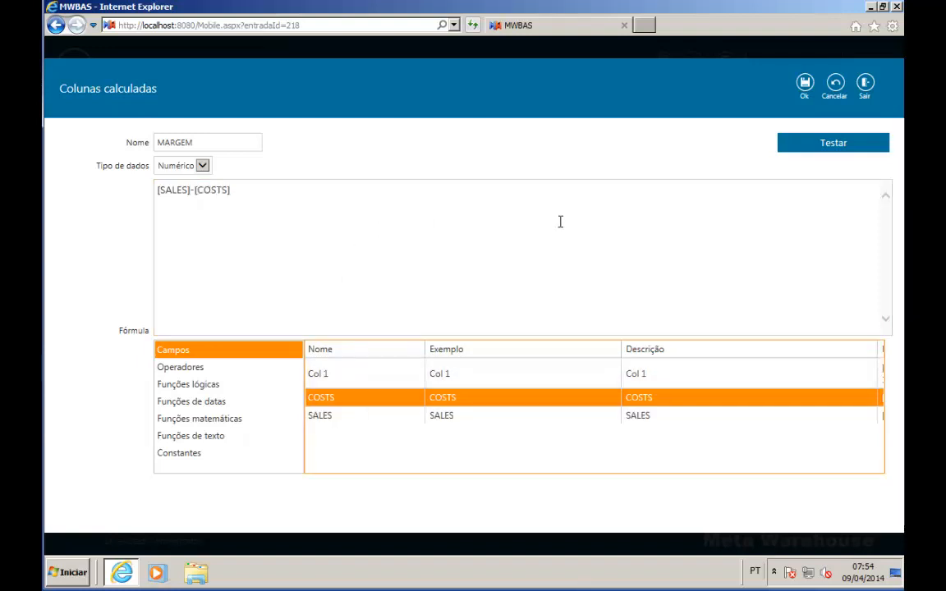
# Step: Test and save the MARGEM calculated column, and rerun the test of the indicator's data command
pyautogui.click(834, 145)
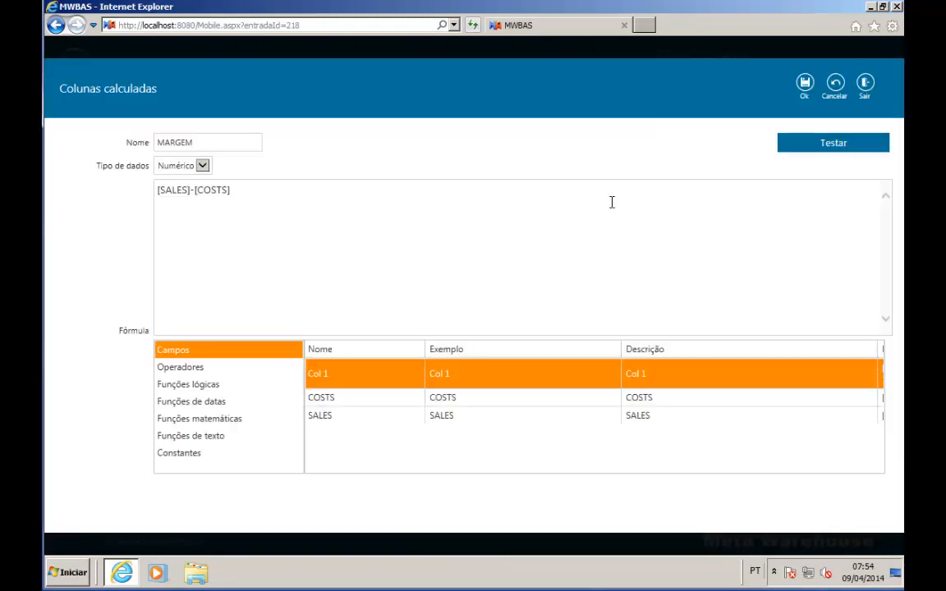
pyautogui.click(805, 83)
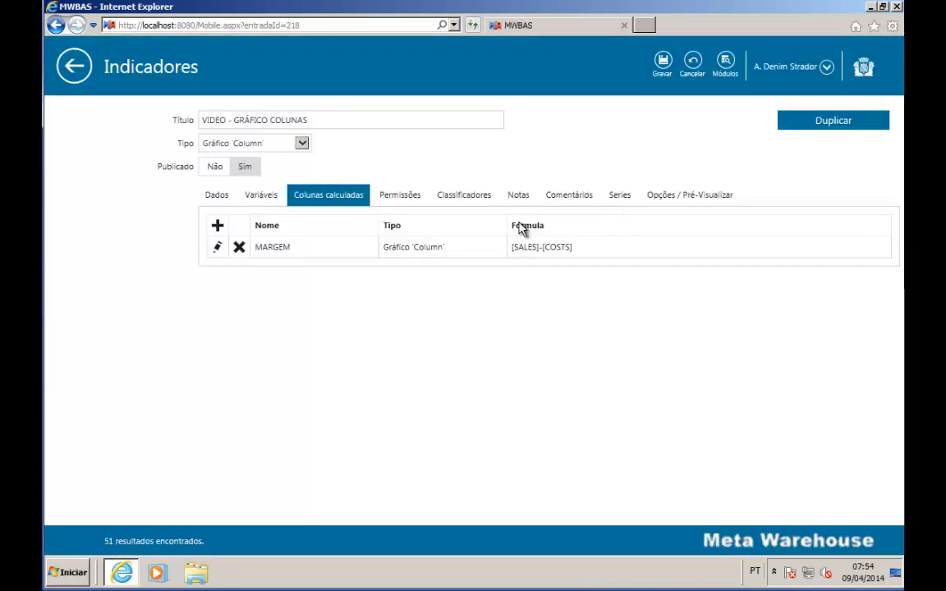
pyautogui.click(220, 197)
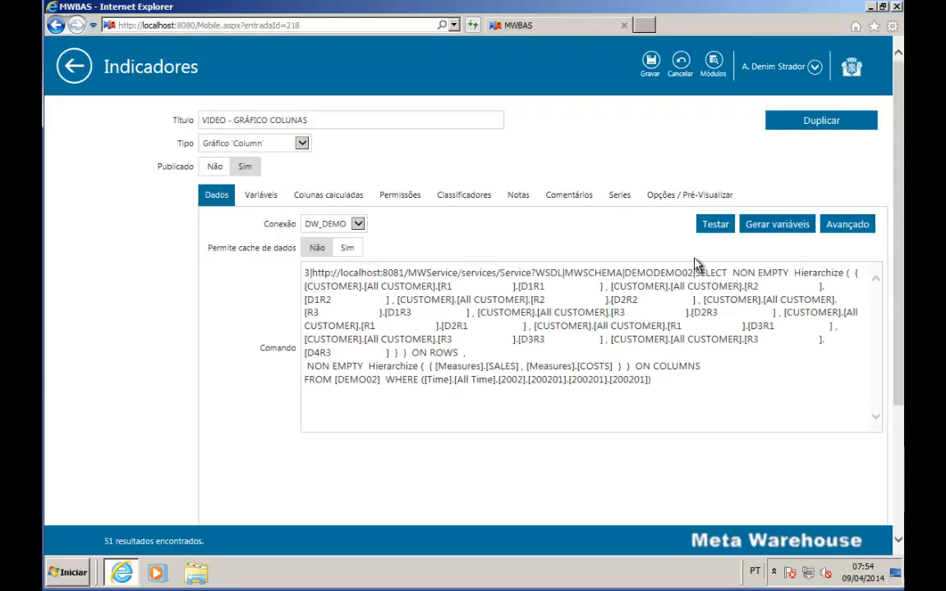
pyautogui.click(718, 226)
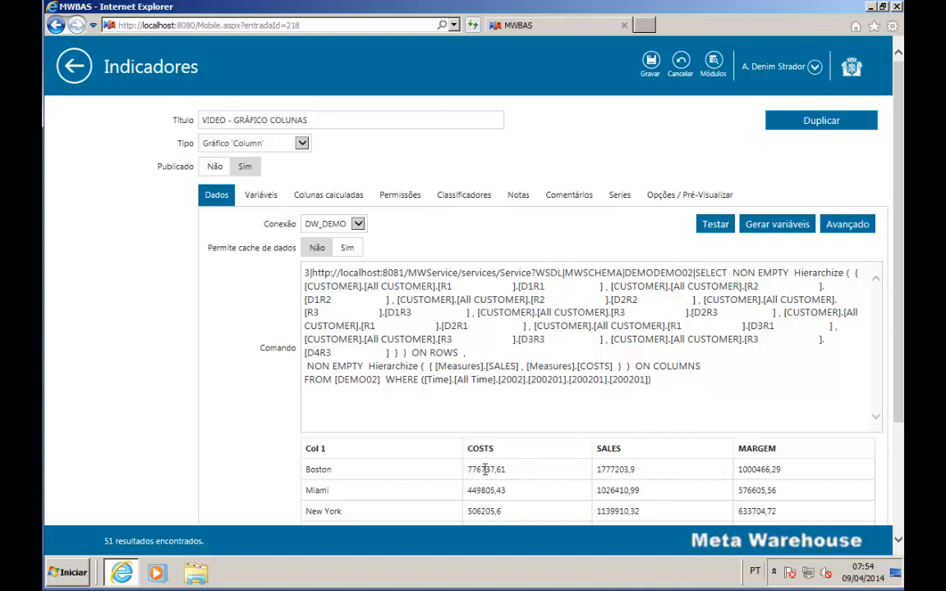
# Step: Grant the Administradores do sistema user group permission to view, change and comment on the indicator
pyautogui.click(402, 197)
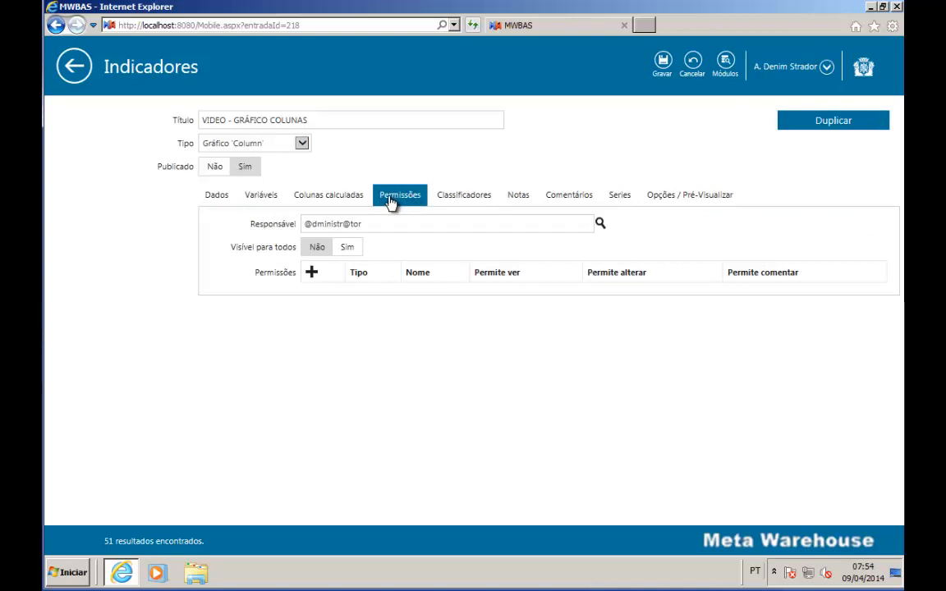
pyautogui.click(312, 273)
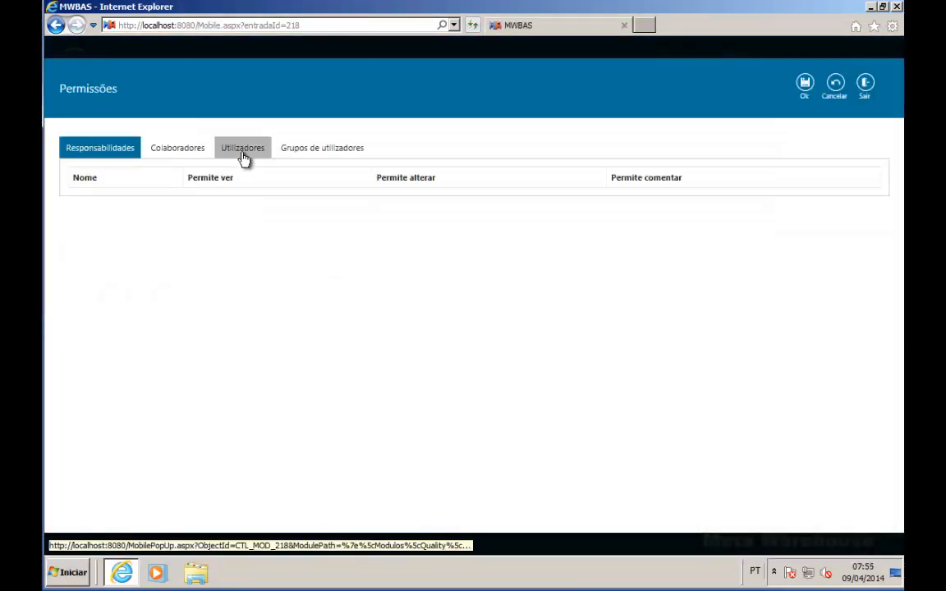
pyautogui.click(244, 154)
pyautogui.click(329, 150)
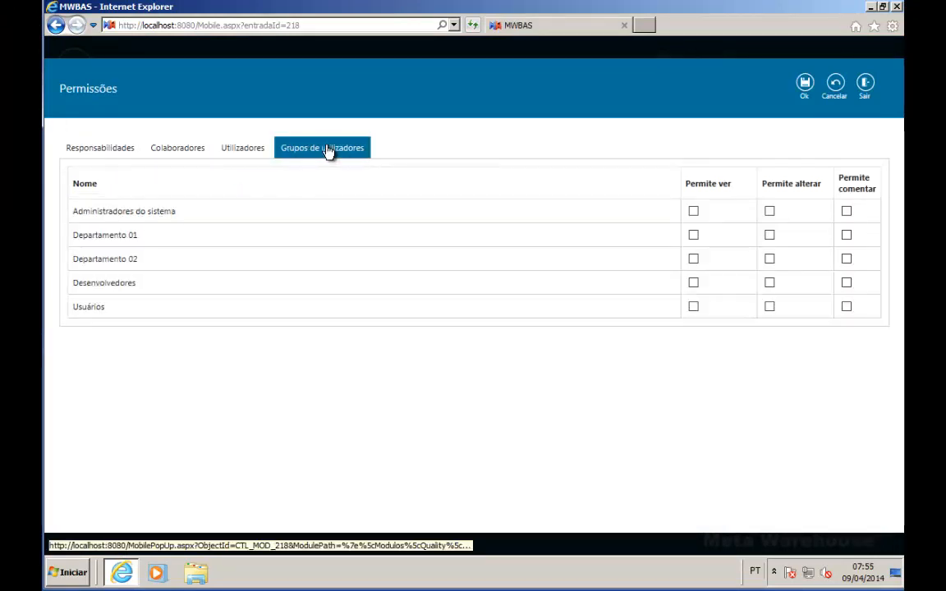
pyautogui.click(695, 212)
pyautogui.click(772, 213)
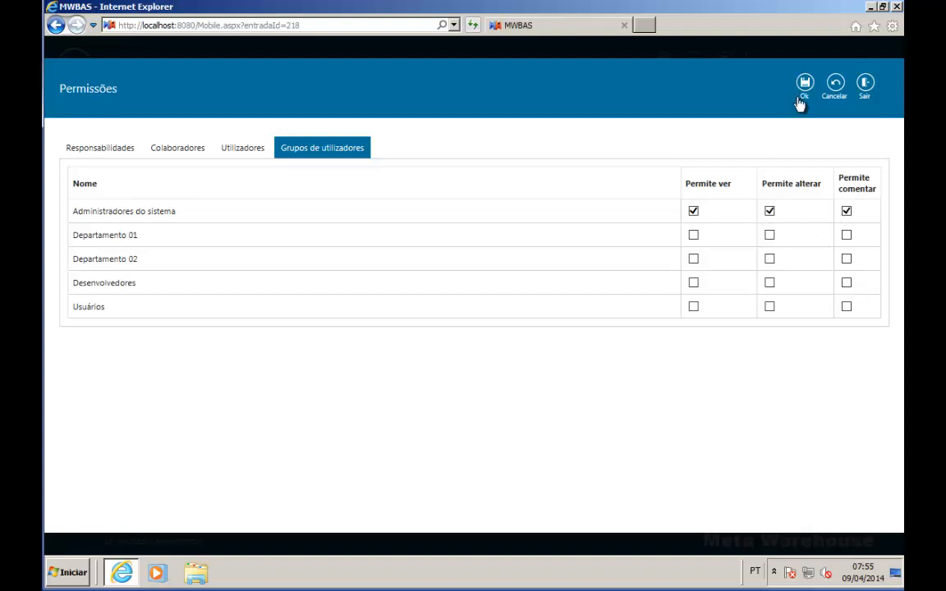
pyautogui.click(806, 84)
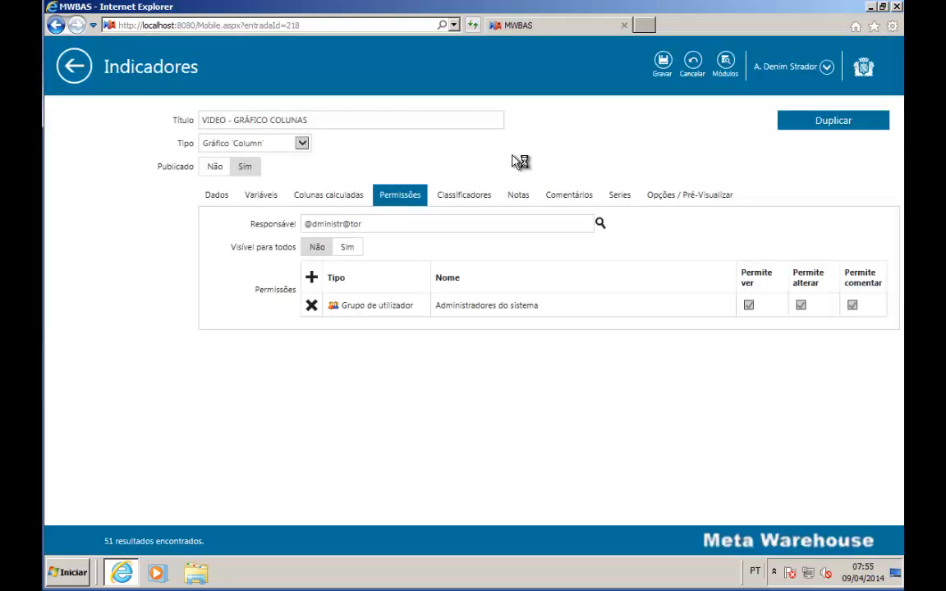
# Step: Assign the Demo classifier to the indicator
pyautogui.click(472, 201)
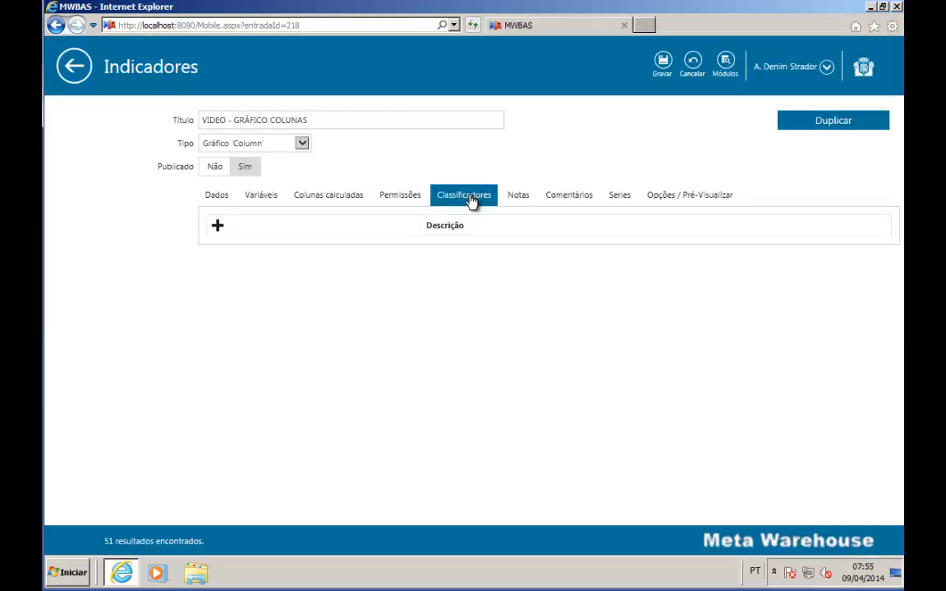
pyautogui.click(216, 226)
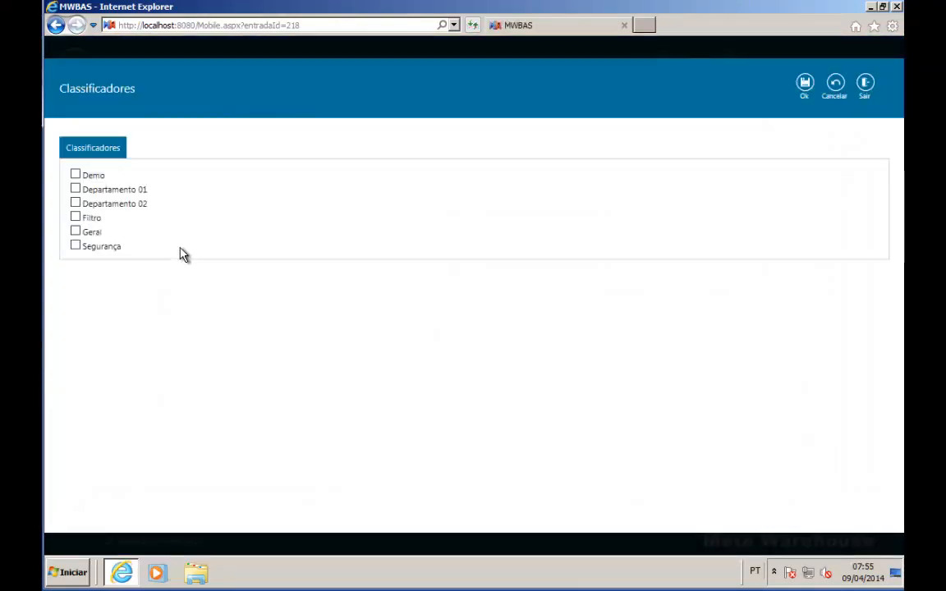
pyautogui.click(74, 176)
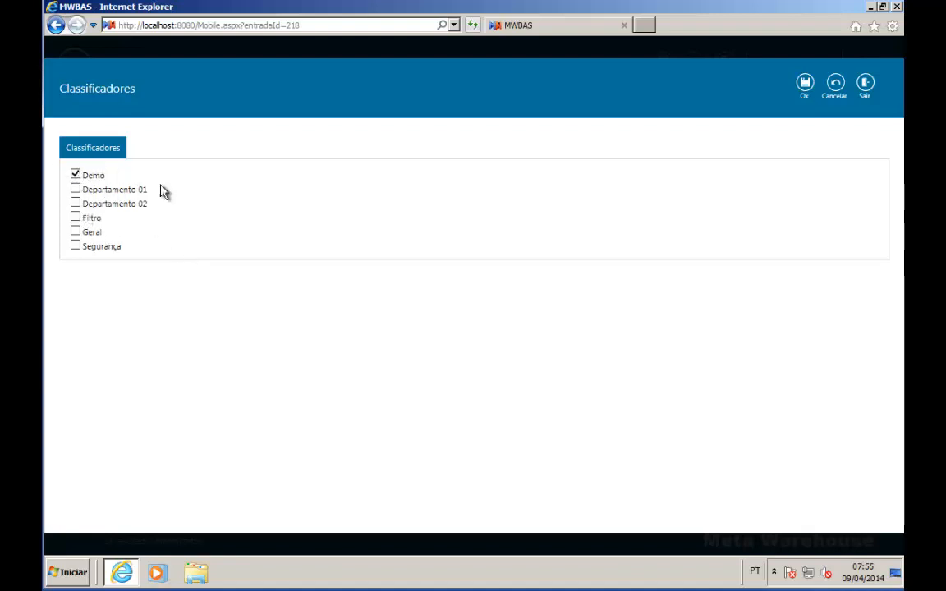
pyautogui.click(805, 85)
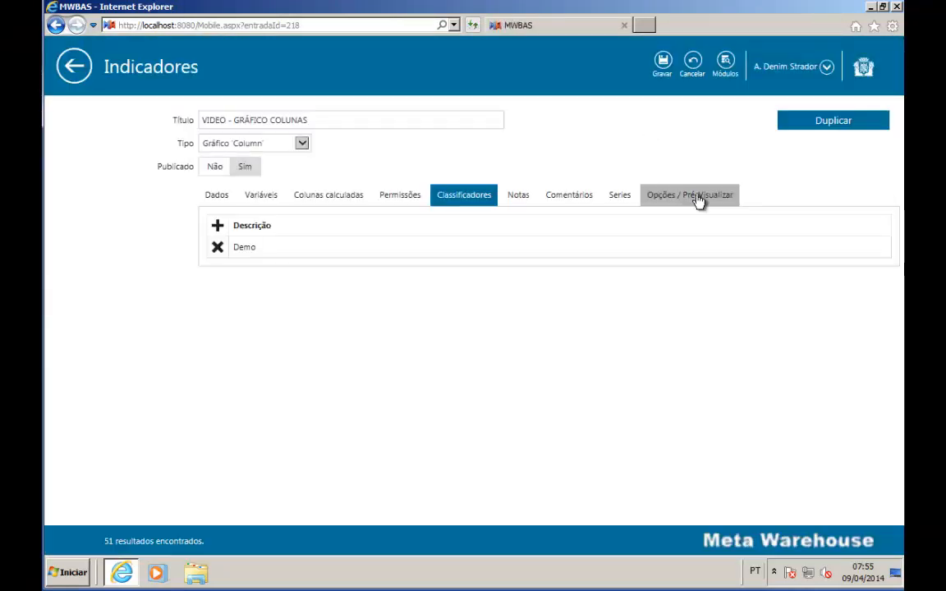
# Step: Preview the column chart with the indicator's current display options
pyautogui.click(698, 199)
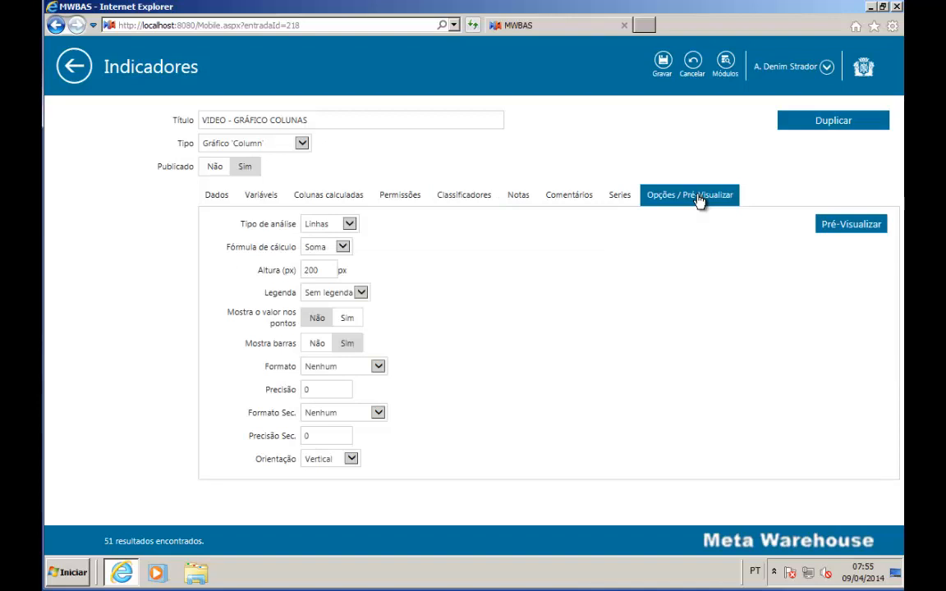
pyautogui.click(852, 234)
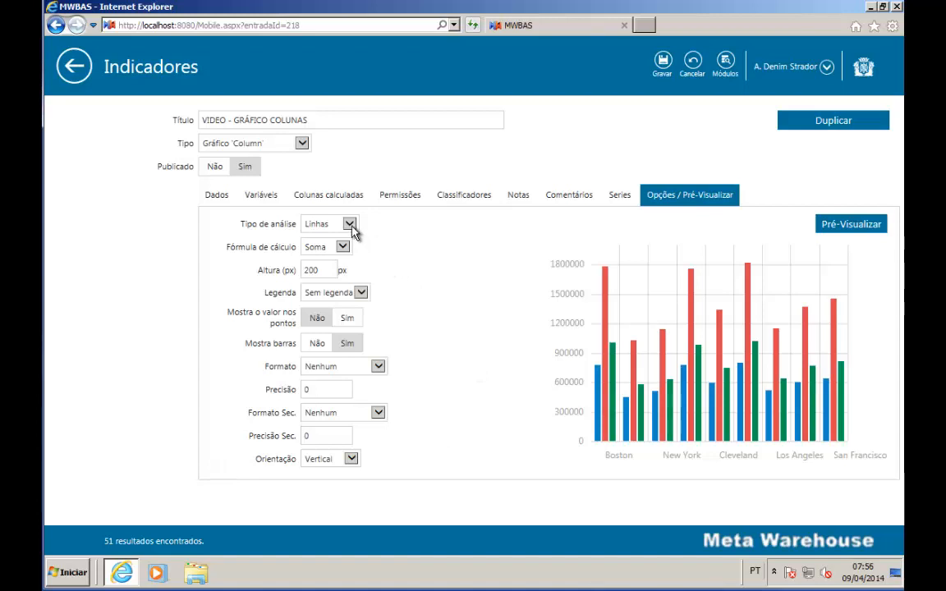
# Step: Set the chart height to 400 px, place the legend at Esquerda, and preview the chart
pyautogui.doubleClick(309, 270)
pyautogui.write('400')
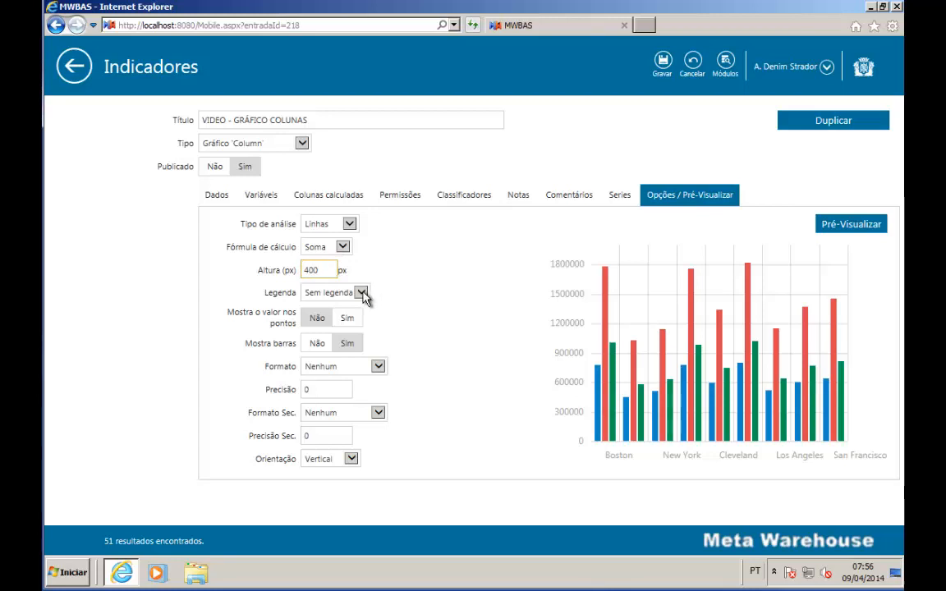
pyautogui.click(362, 293)
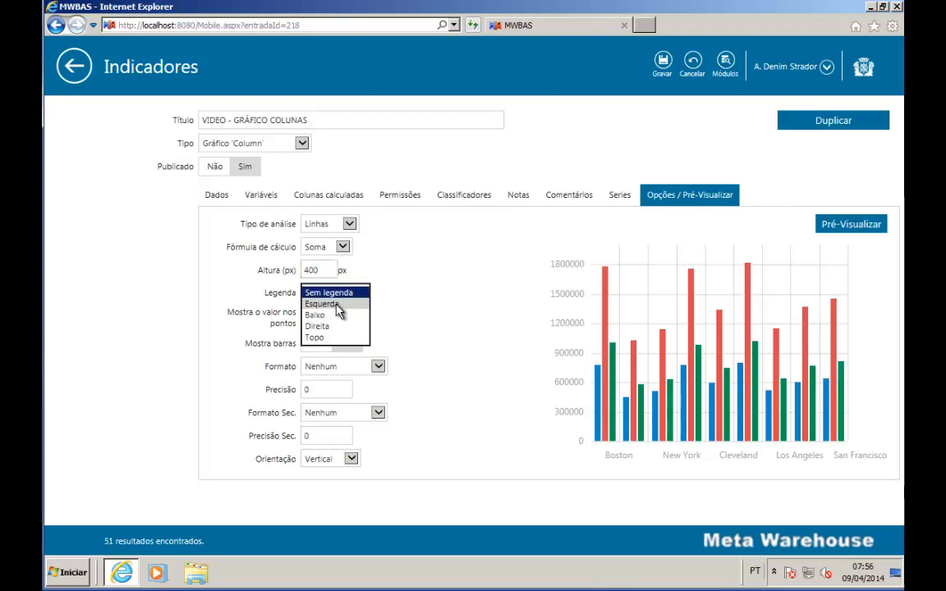
pyautogui.click(337, 304)
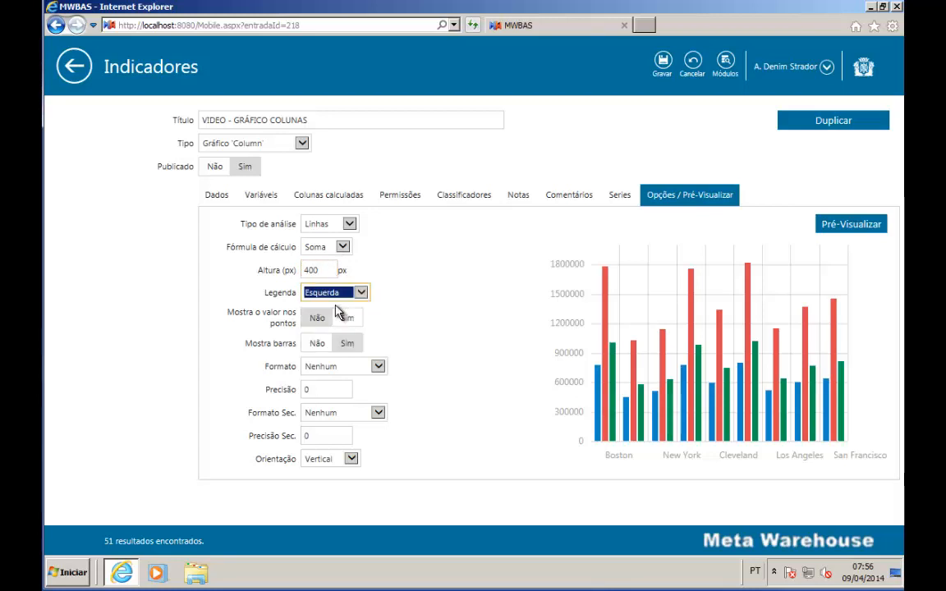
pyautogui.click(858, 229)
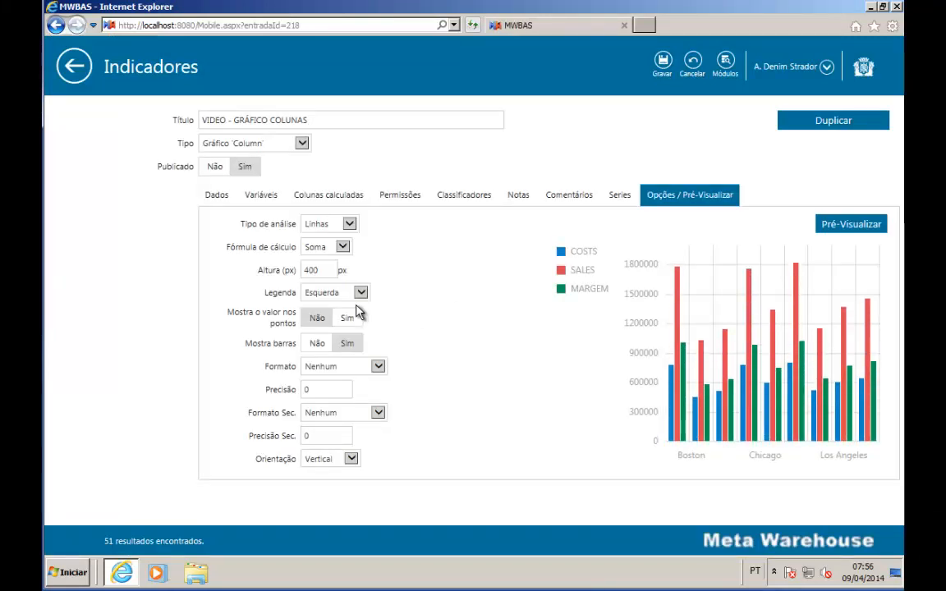
# Step: Change the chart's legend position to Topo and refresh the preview
pyautogui.click(362, 294)
pyautogui.click(337, 327)
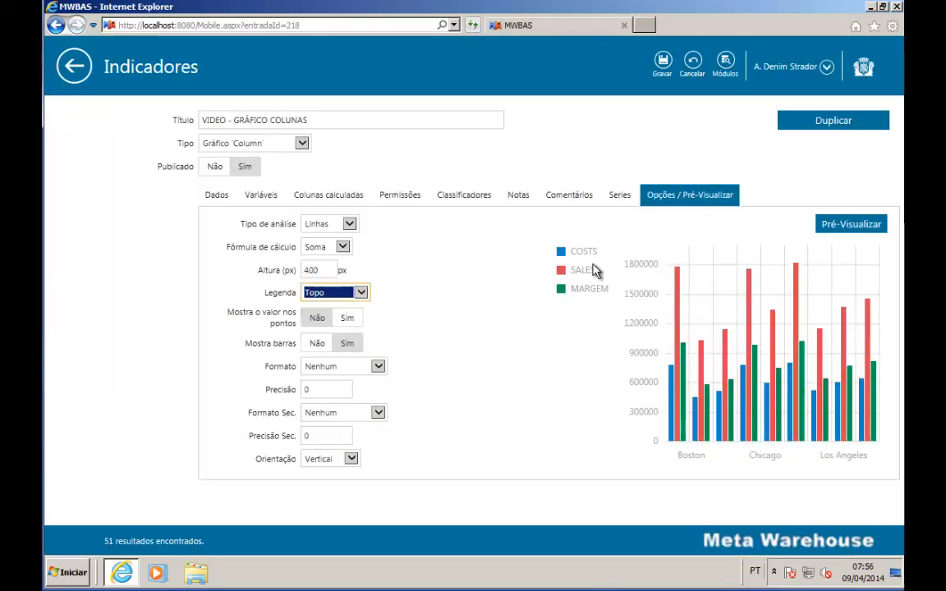
pyautogui.click(854, 227)
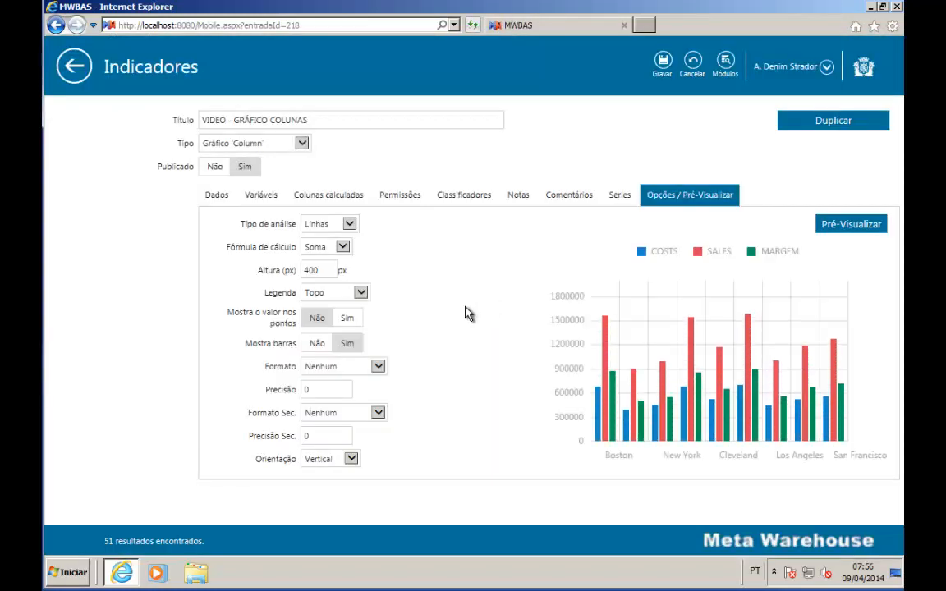
# Step: Set the chart's primary value format to Numérico, preview it, and save the indicator
pyautogui.click(379, 367)
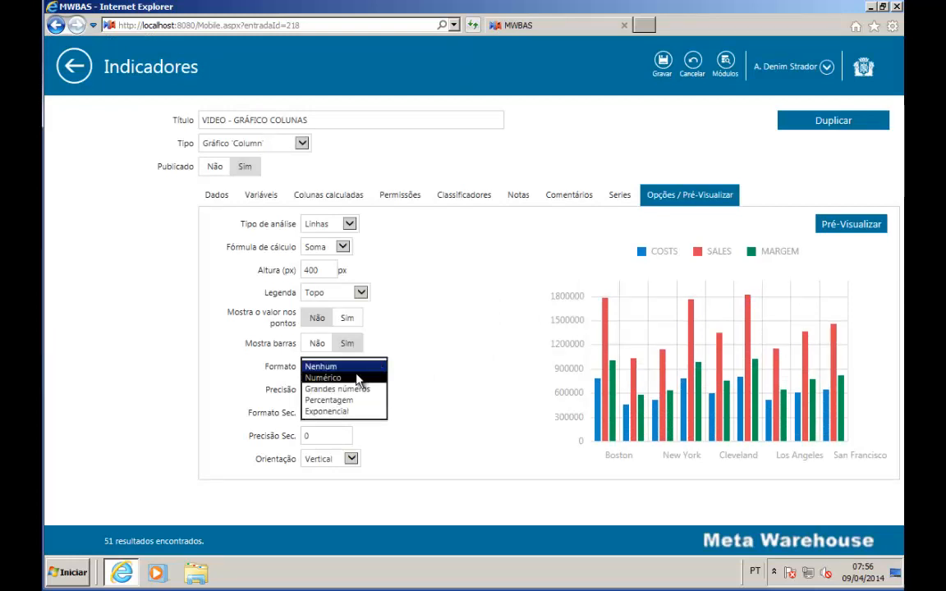
pyautogui.click(359, 378)
pyautogui.click(853, 225)
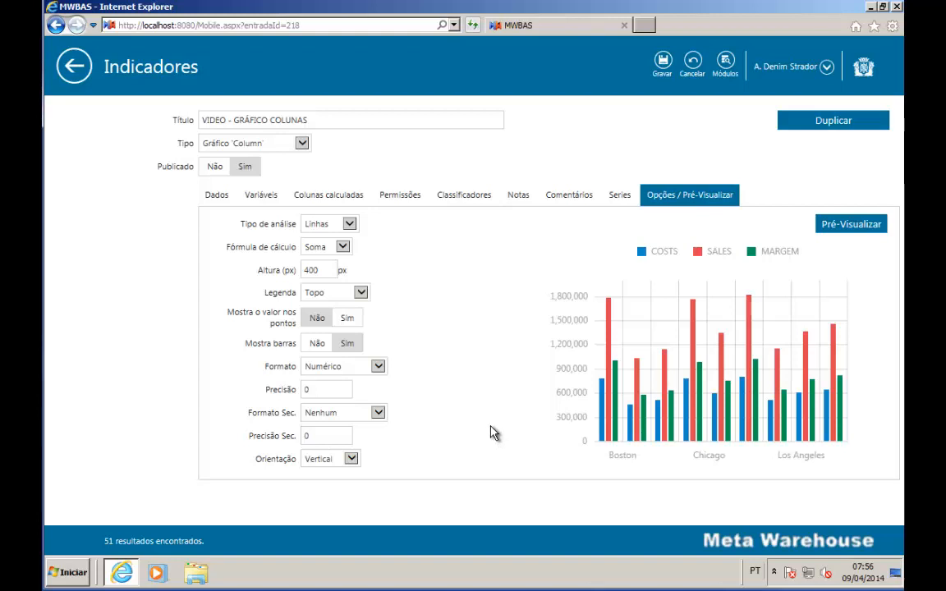
pyautogui.click(660, 63)
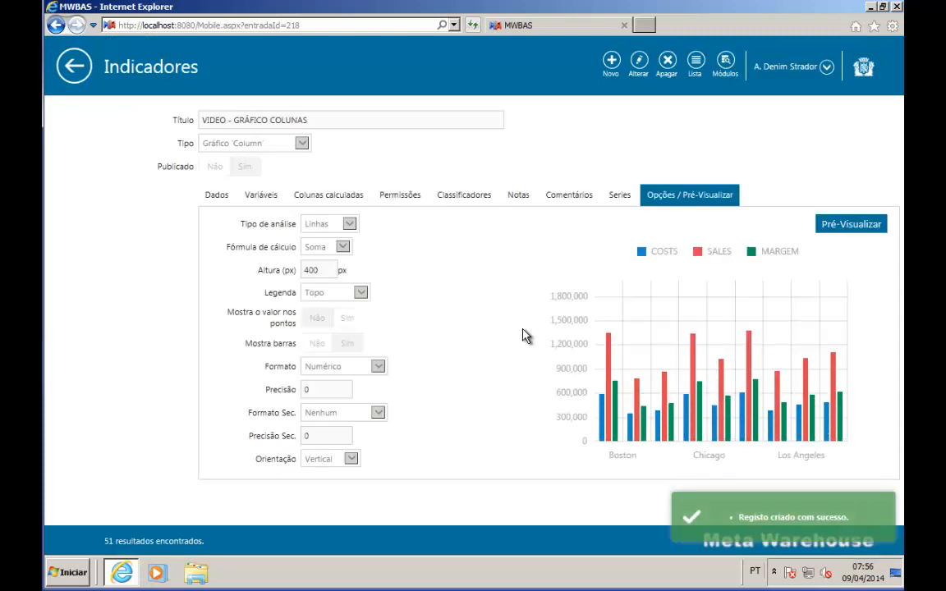
# Step: Return to the indicator list and start a new indicator as a duplicate of VIDEO - GRÁFICO COLUNAS
pyautogui.click(74, 69)
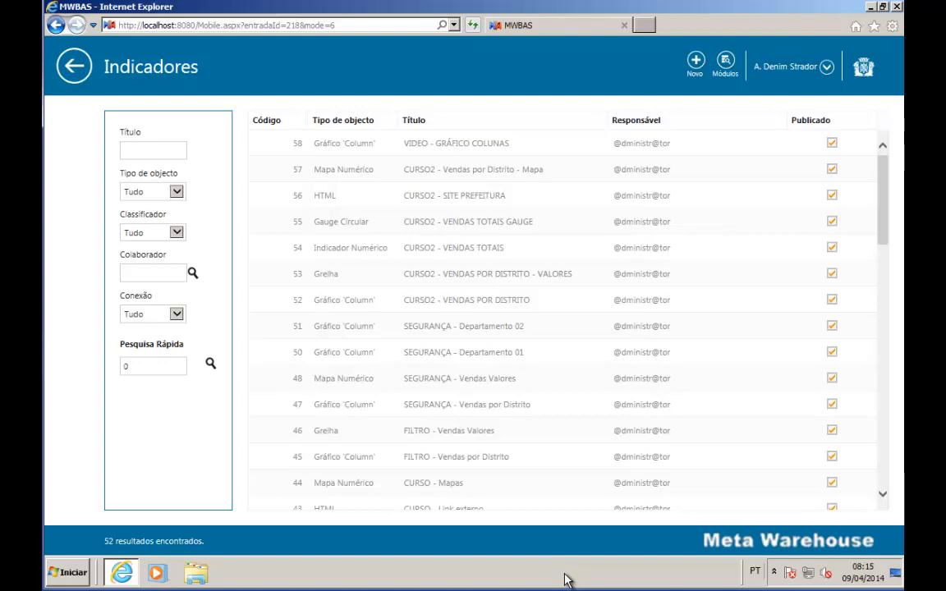
pyautogui.click(697, 61)
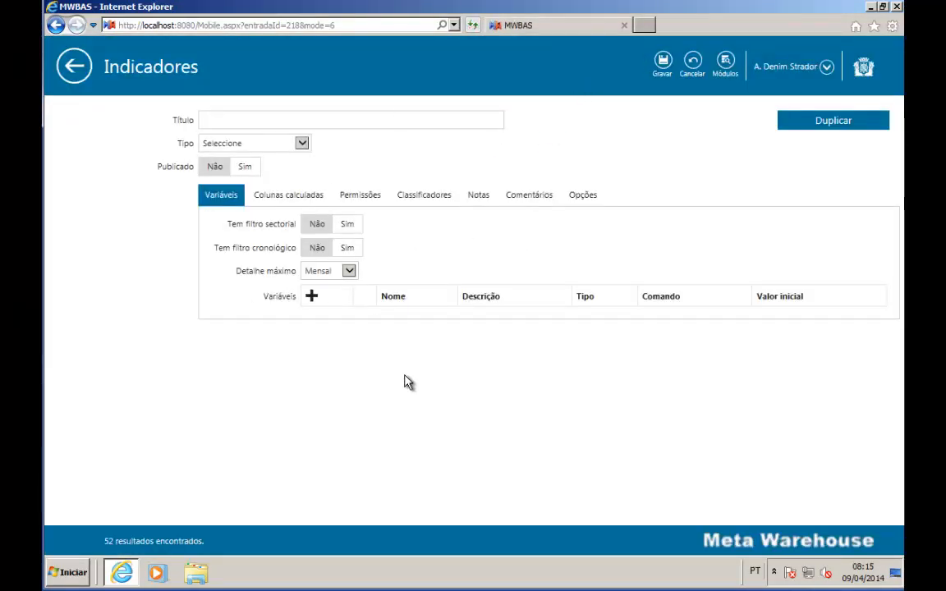
pyautogui.click(838, 123)
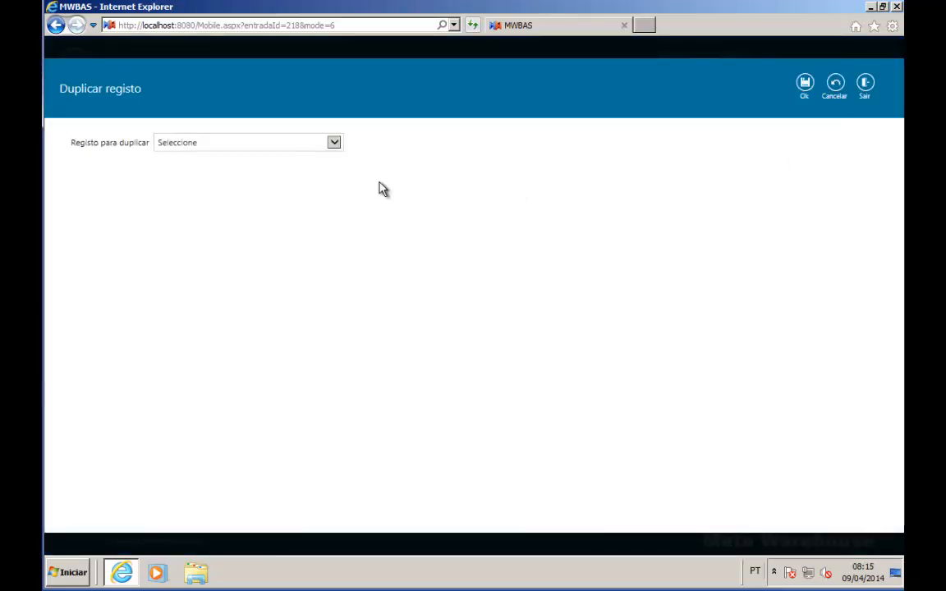
pyautogui.click(334, 144)
pyautogui.moveTo(338, 179); pyautogui.dragTo(347, 329)
pyautogui.click(245, 464)
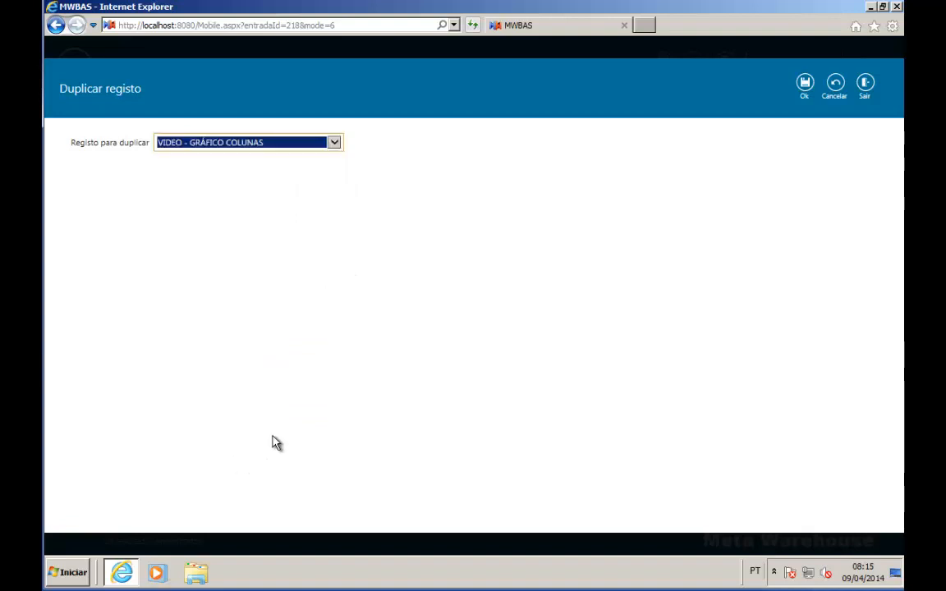
pyautogui.click(804, 83)
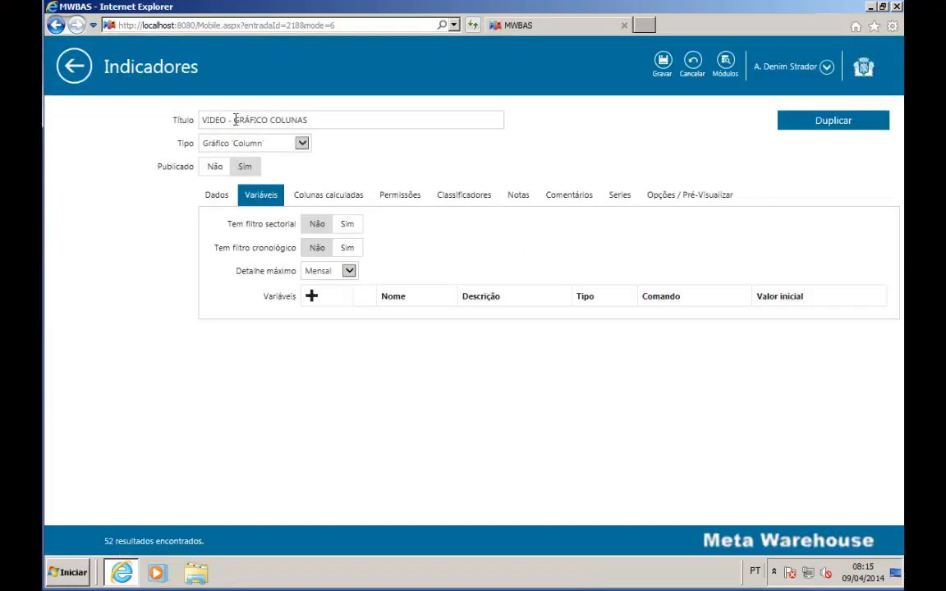
# Step: Retitle the duplicated indicator VIDEO - VALORES and change its type to Grelha
pyautogui.moveTo(236, 120); pyautogui.dragTo(350, 120)
pyautogui.write('V')
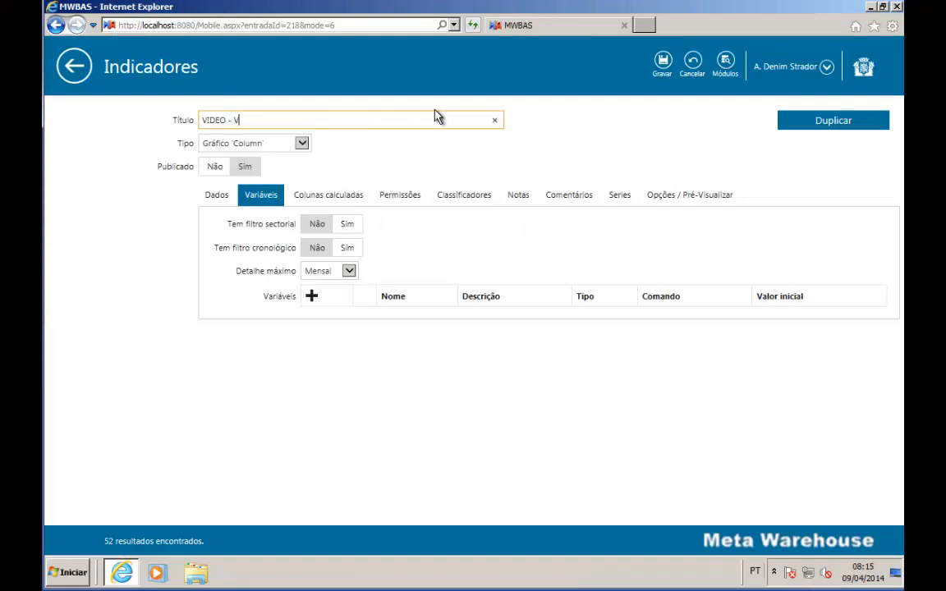
pyautogui.write('ALORES')
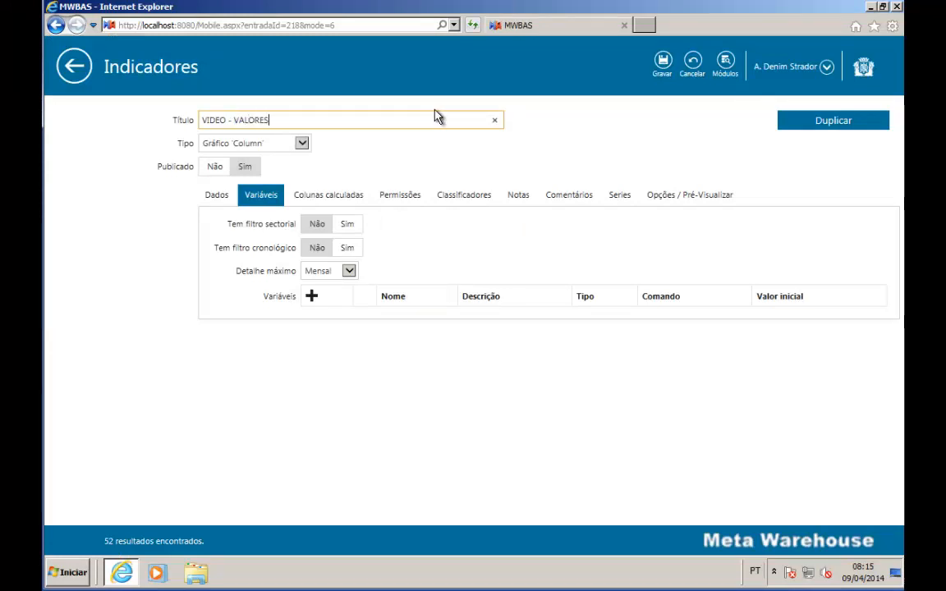
pyautogui.click(303, 144)
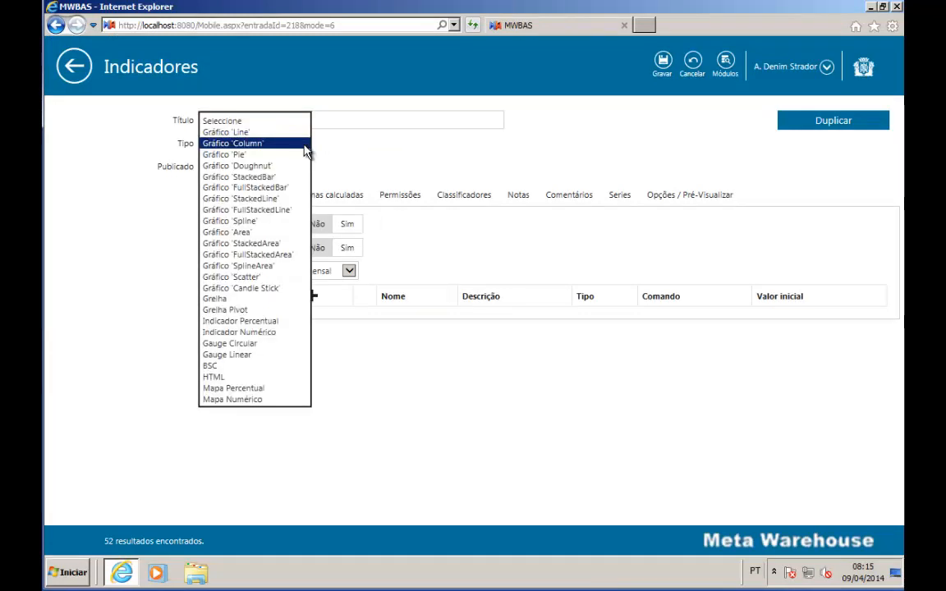
pyautogui.click(243, 301)
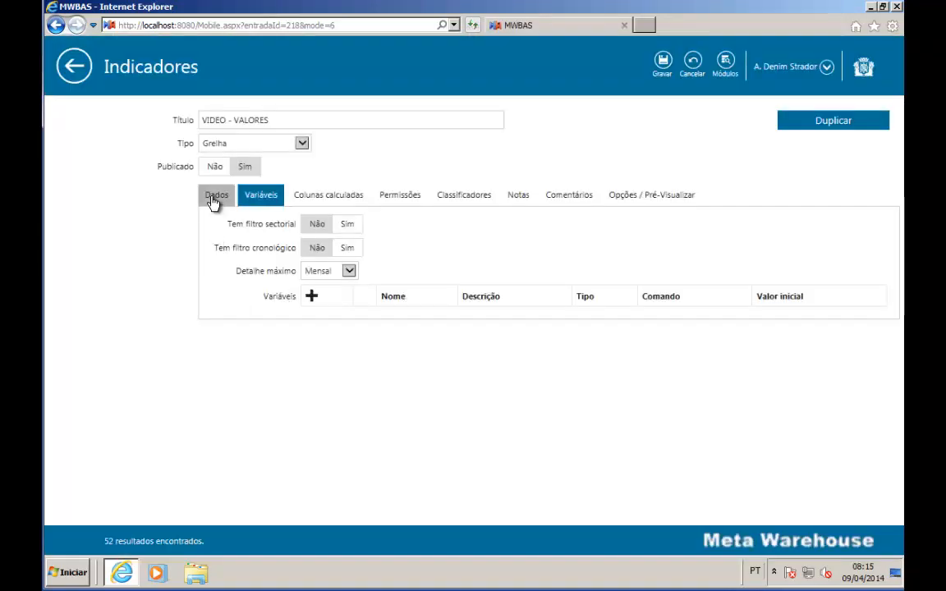
# Step: Test the duplicated indicator's data command and review its calculated columns, permissions and classifiers
pyautogui.click(215, 197)
pyautogui.click(783, 225)
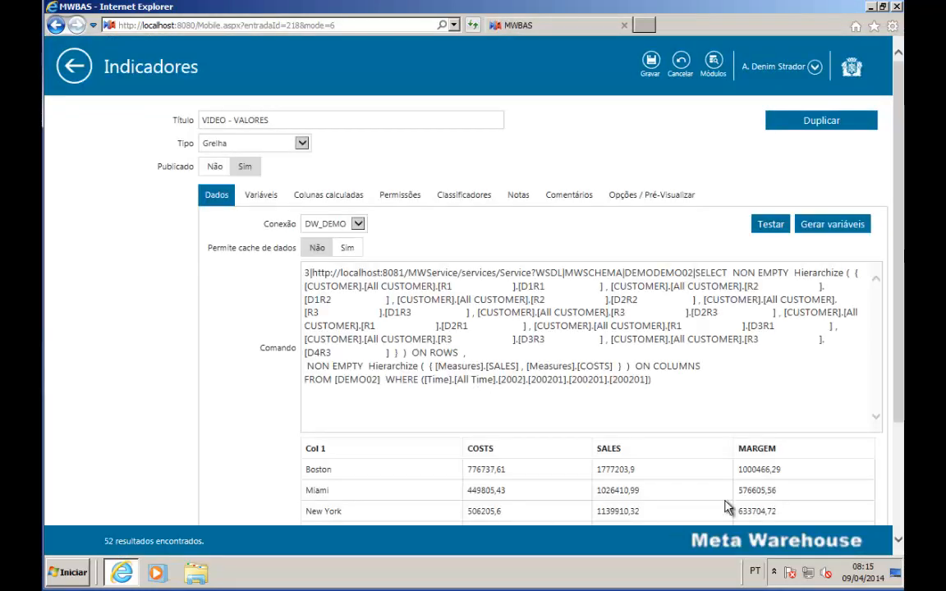
pyautogui.click(314, 205)
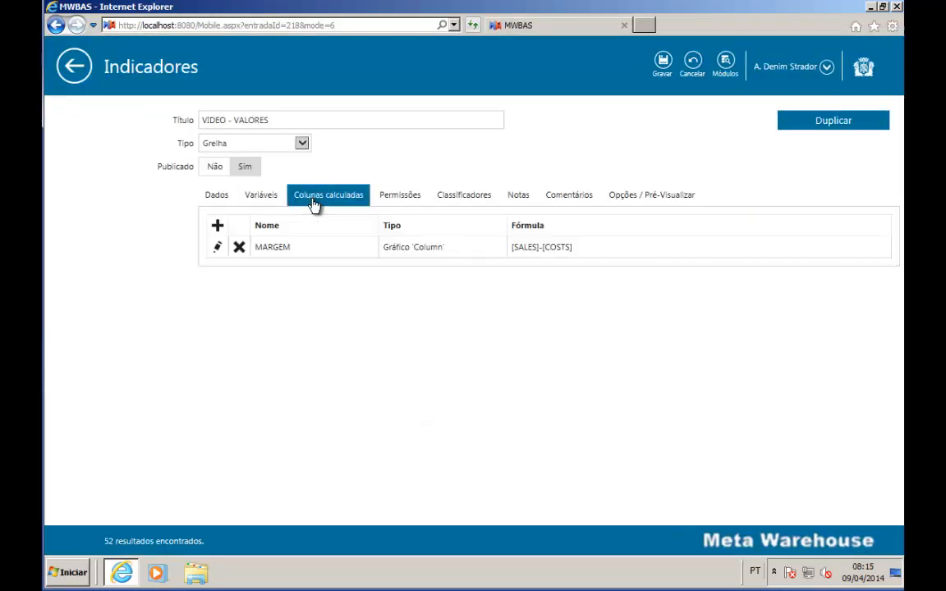
pyautogui.click(408, 198)
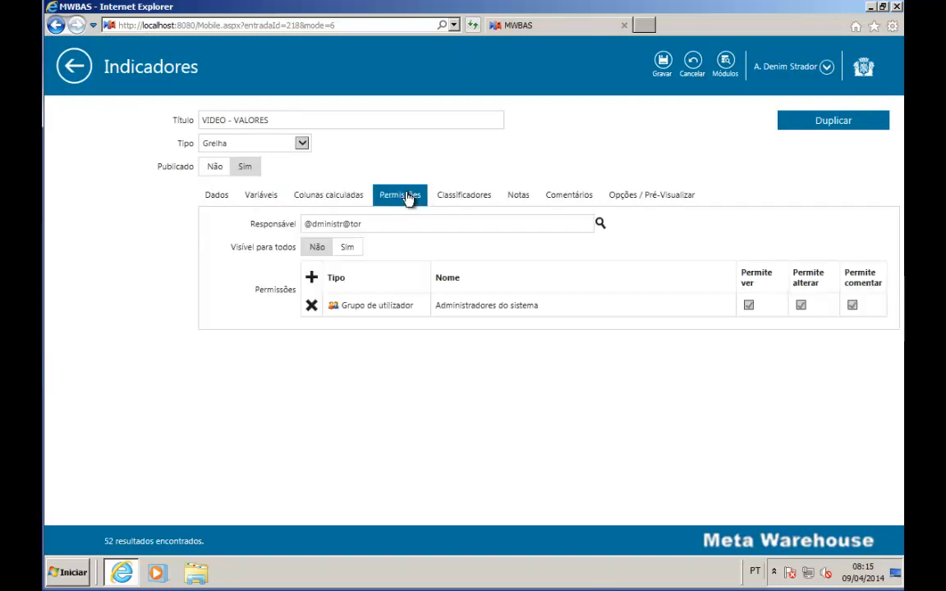
pyautogui.click(458, 199)
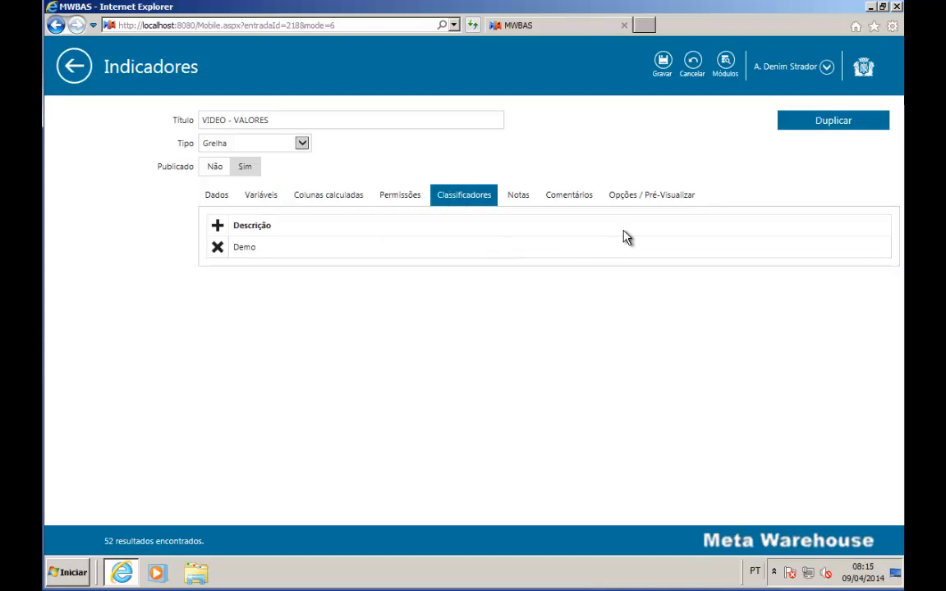
# Step: Preview the grid, give its Col 1 column the description DISTRITOS with Centro alignment, and refresh the preview
pyautogui.click(642, 197)
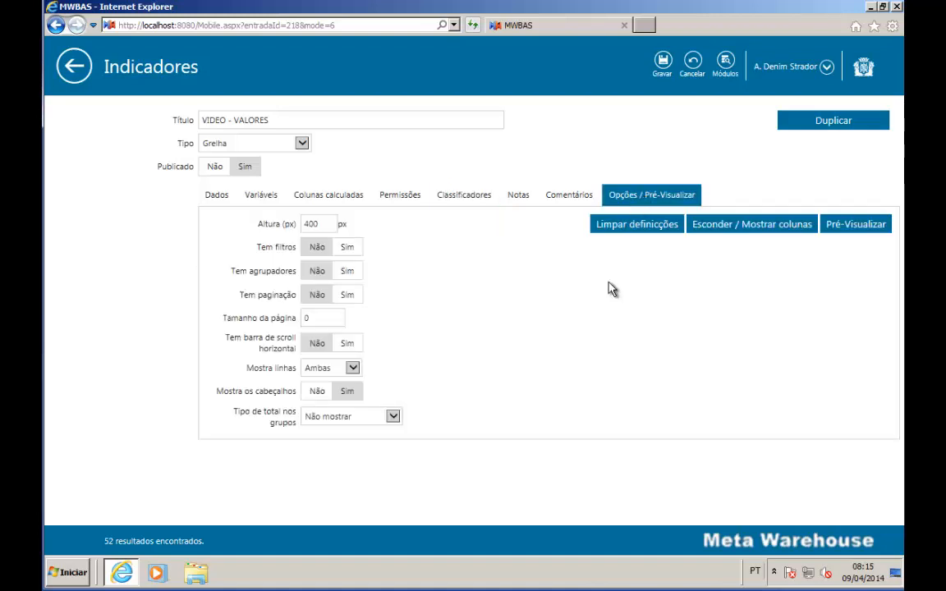
pyautogui.click(858, 234)
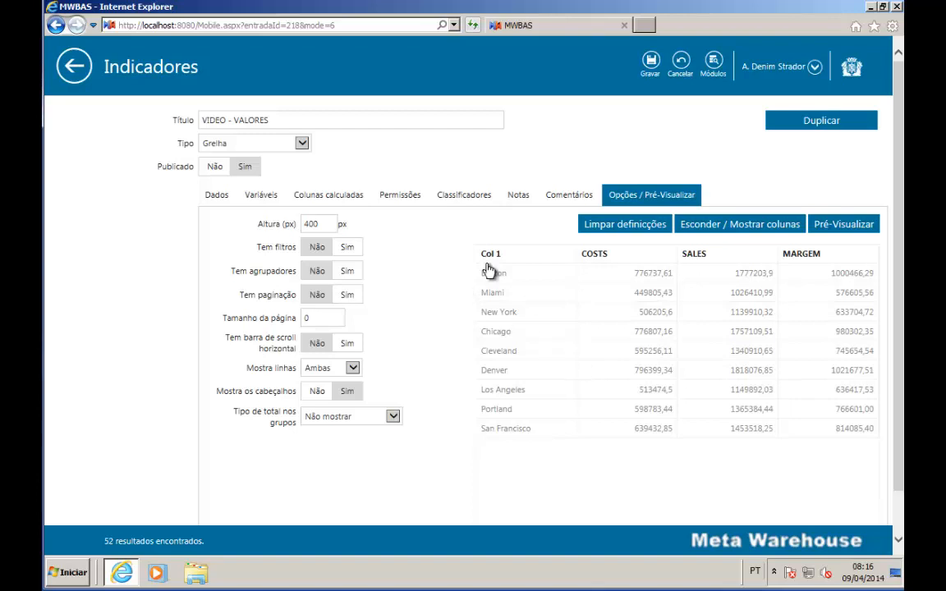
pyautogui.click(528, 262)
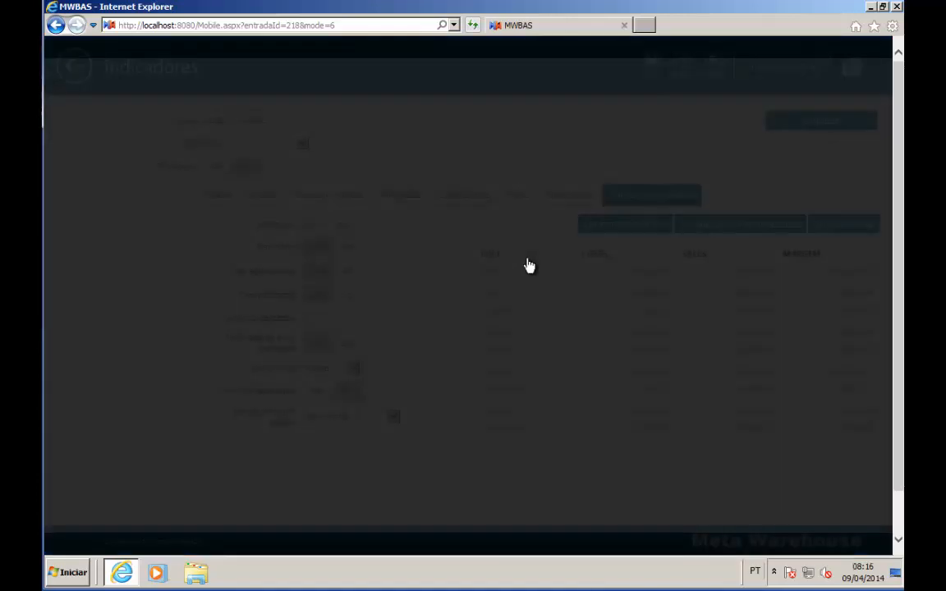
pyautogui.click(300, 168)
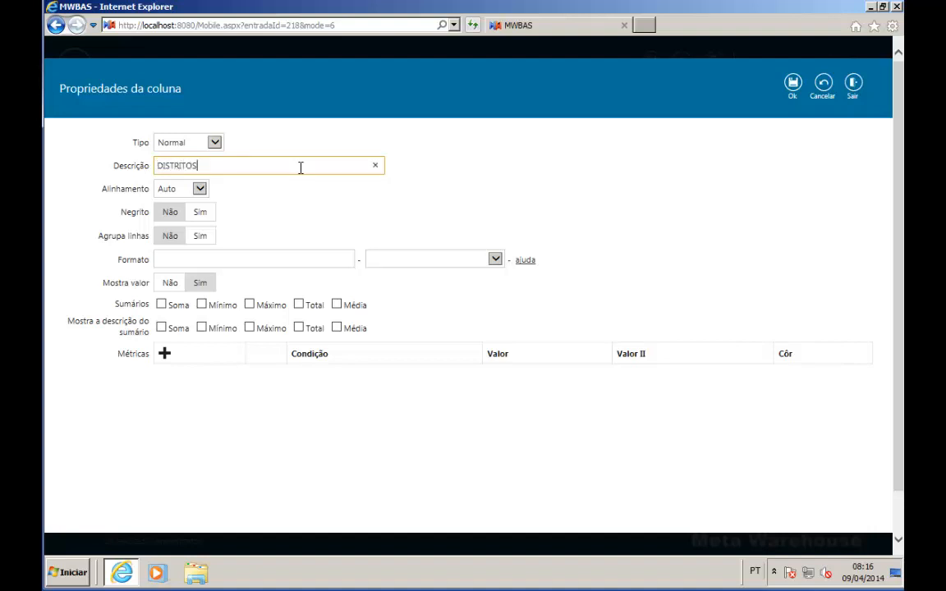
pyautogui.click(200, 189)
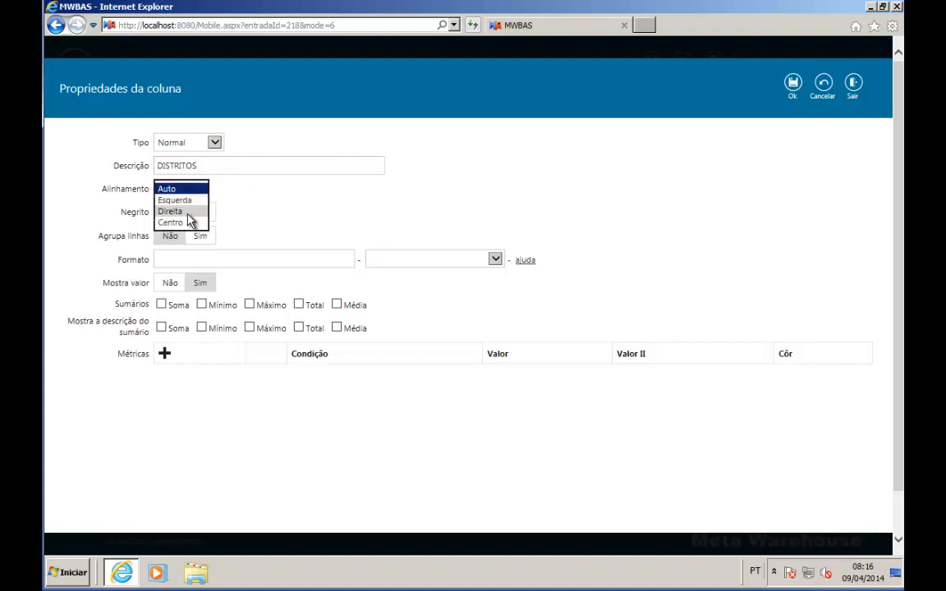
pyautogui.click(184, 222)
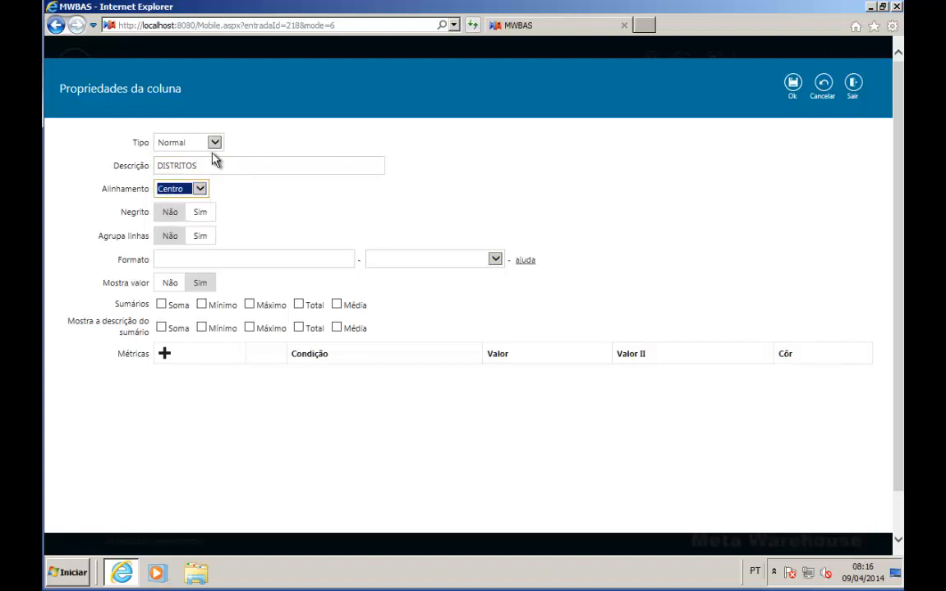
pyautogui.click(794, 83)
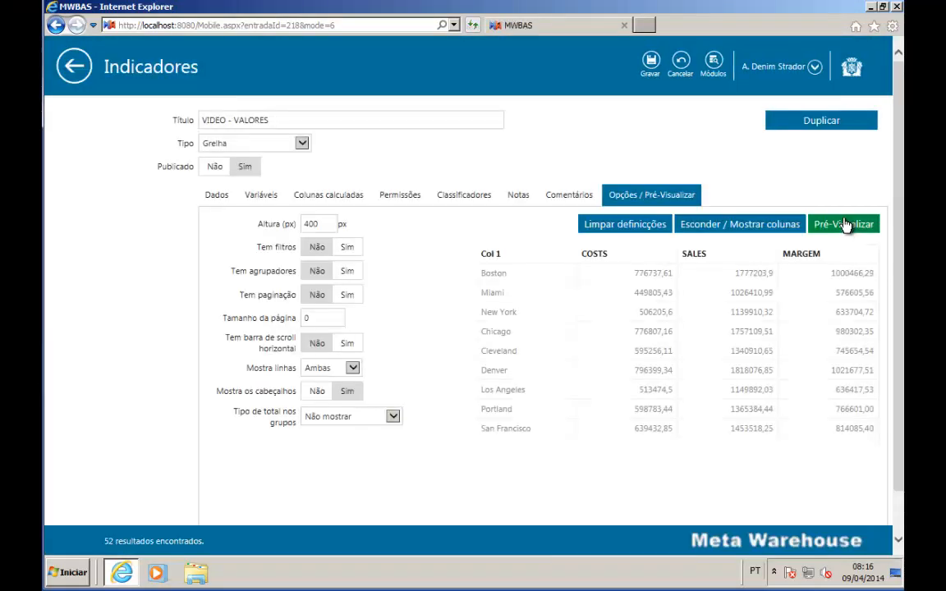
pyautogui.click(845, 224)
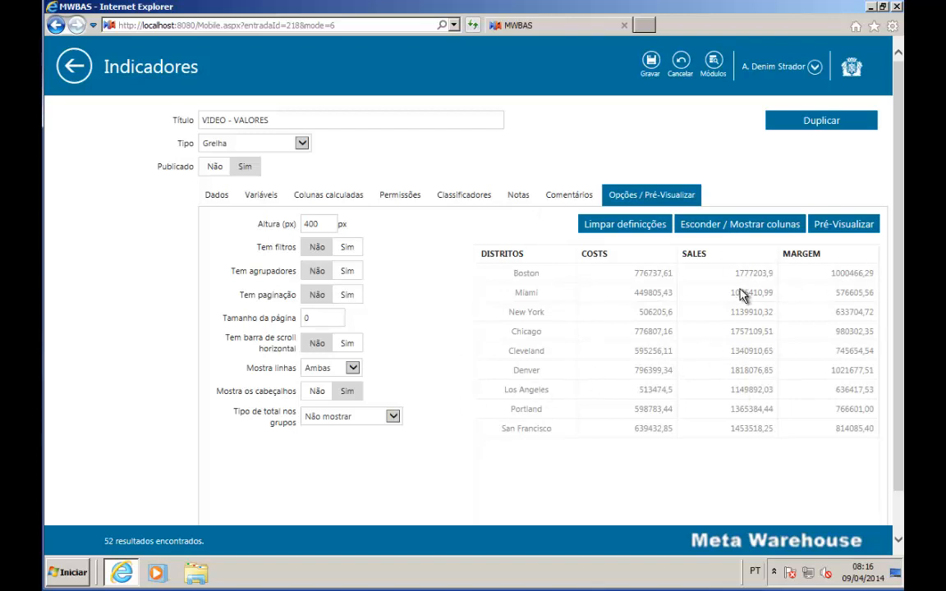
# Step: Give the SALES column the description VENDAS, Direita alignment and the Numérico com 2 casas decimais format, and refresh the preview
pyautogui.click(702, 258)
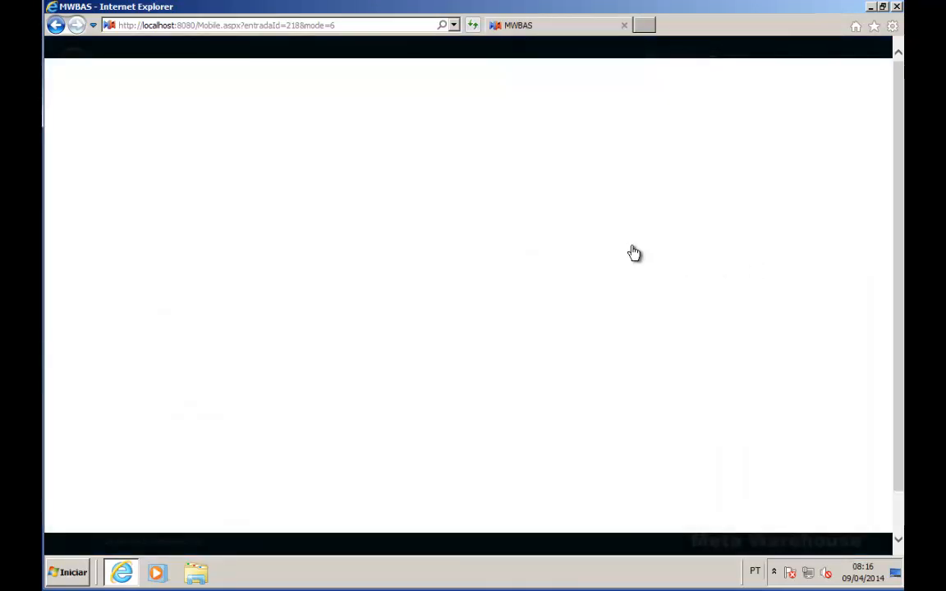
pyautogui.click(231, 166)
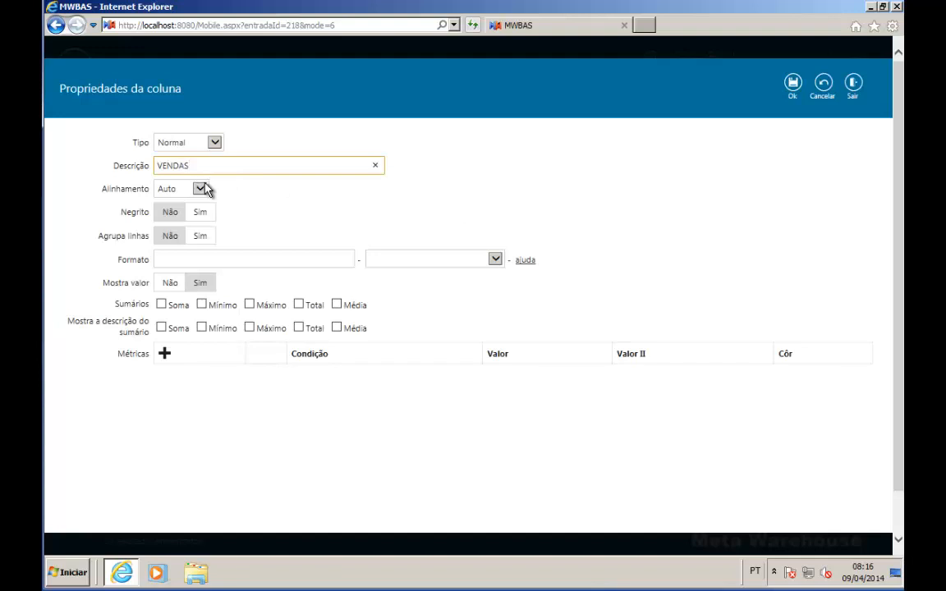
pyautogui.click(200, 188)
pyautogui.click(171, 211)
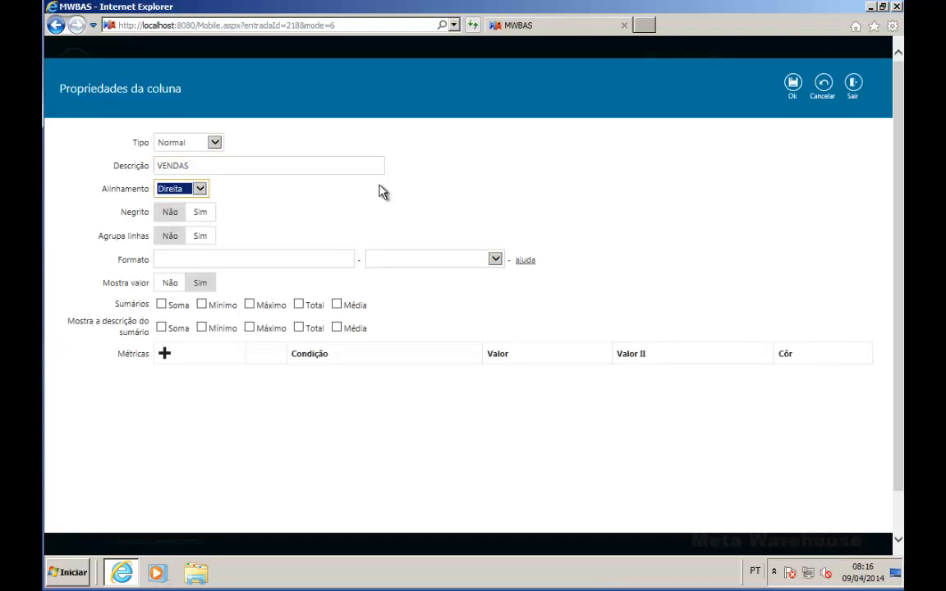
pyautogui.click(496, 260)
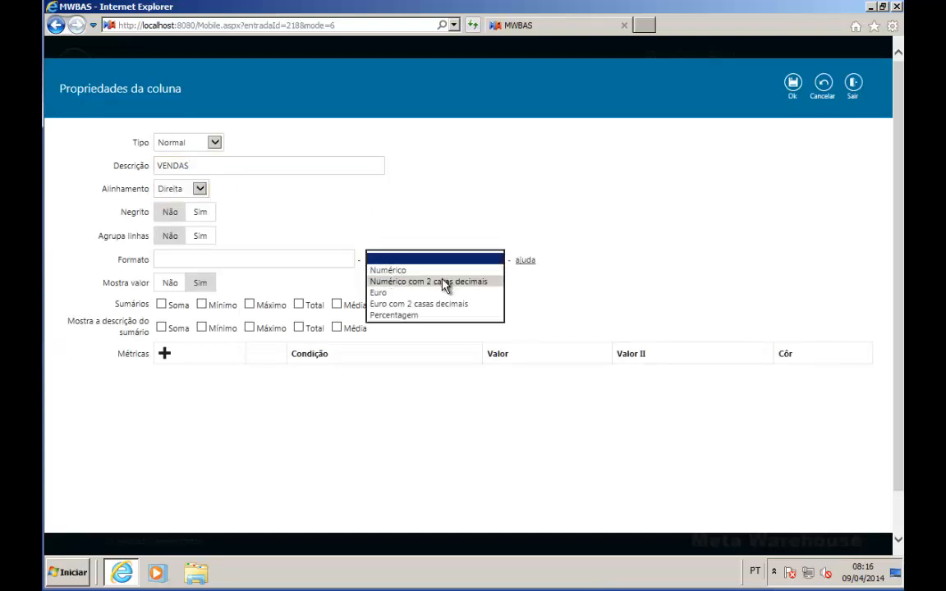
pyautogui.click(444, 284)
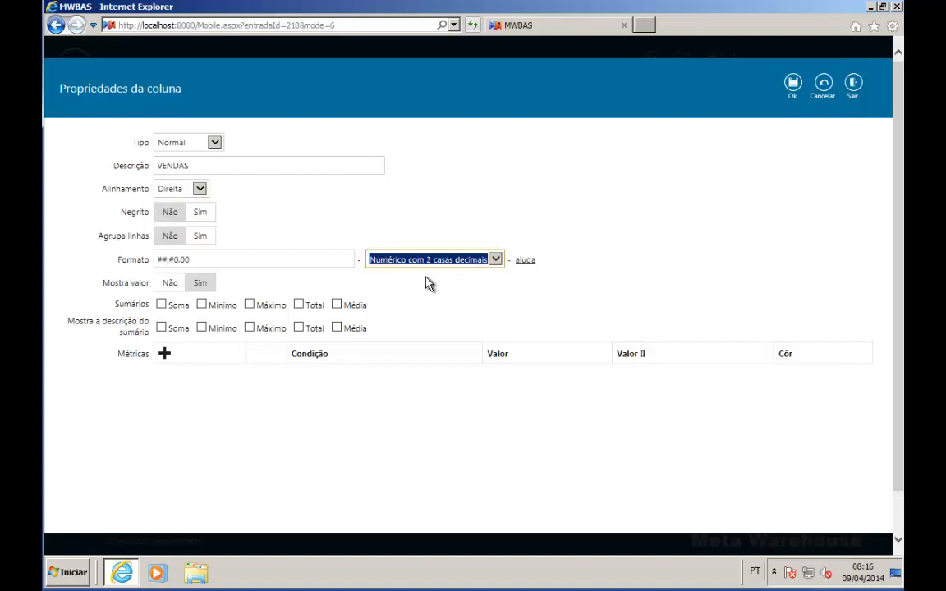
pyautogui.click(792, 83)
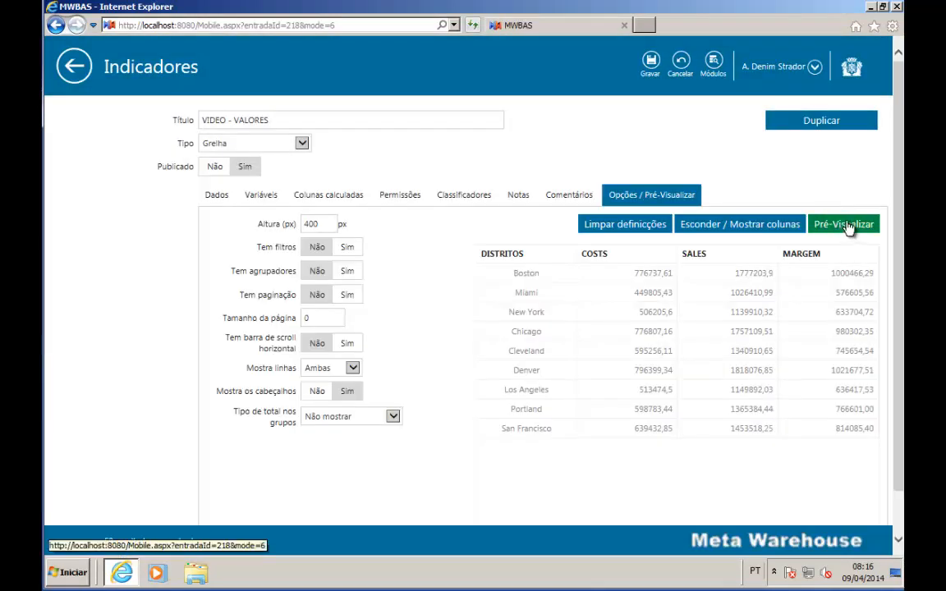
pyautogui.click(846, 225)
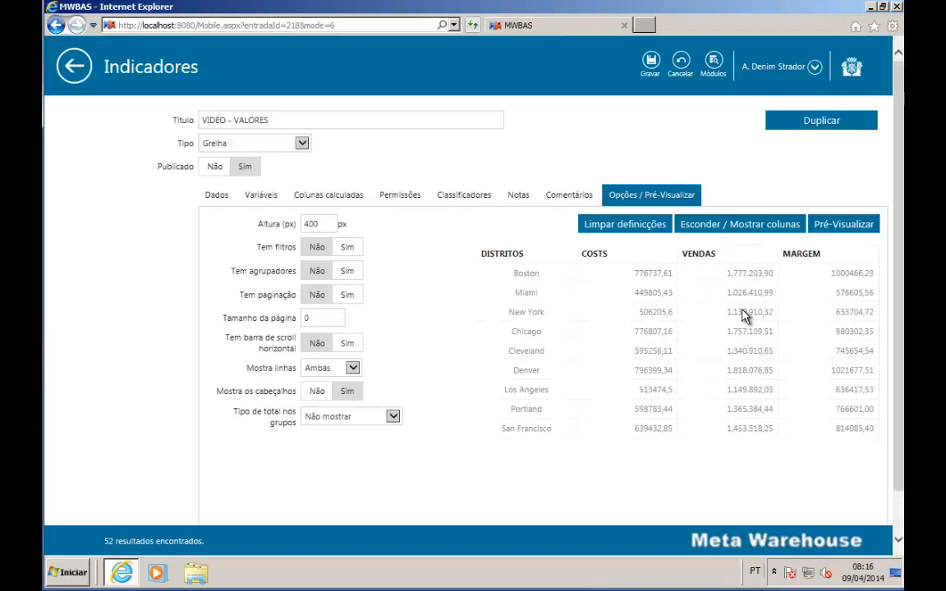
# Step: Set the MARGEM column's type to Numérica, description to MARGEM, alignment to Direita and format to Numérico com 2 casas decimais
pyautogui.rightClick(803, 259)
pyautogui.click(836, 267)
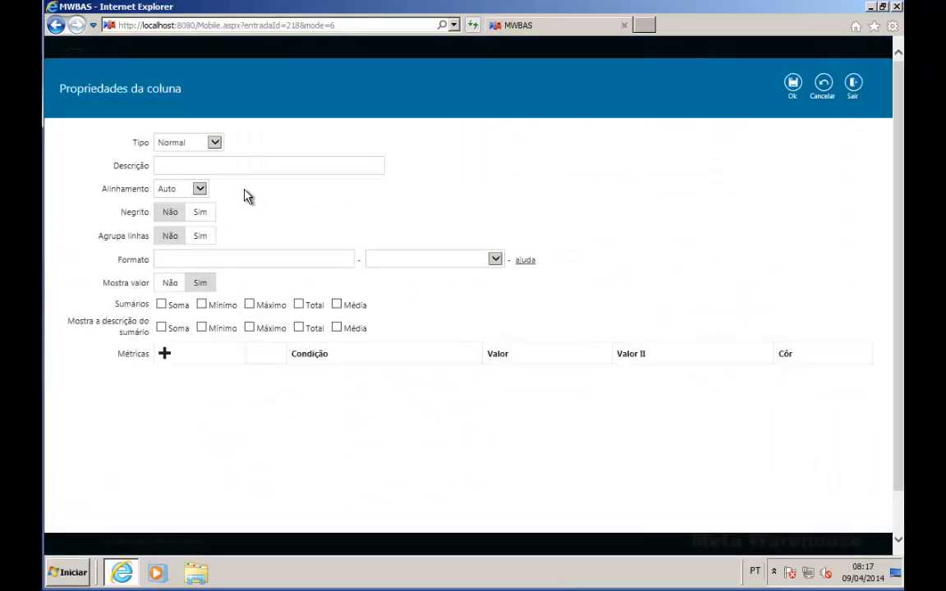
pyautogui.click(214, 146)
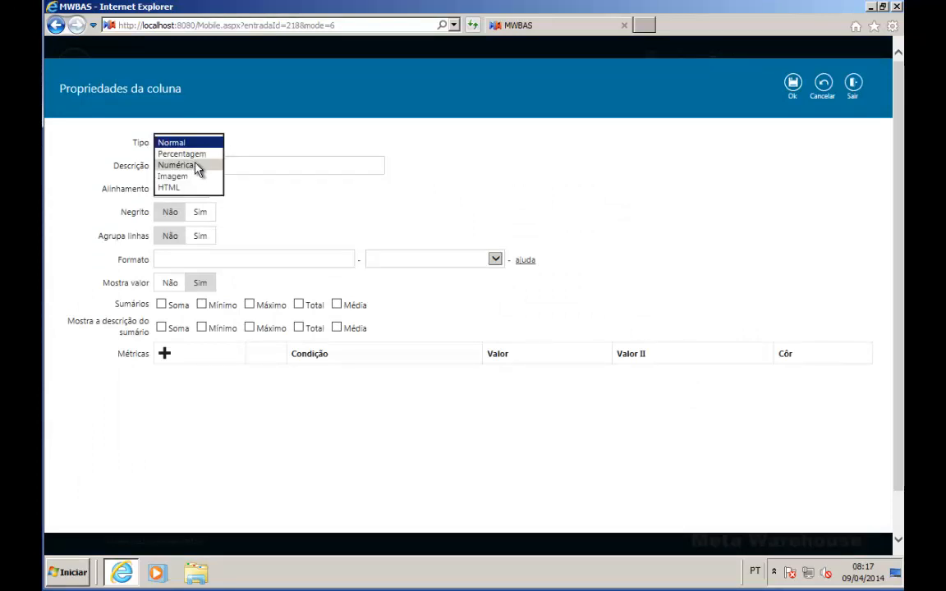
pyautogui.click(197, 165)
pyautogui.click(247, 164)
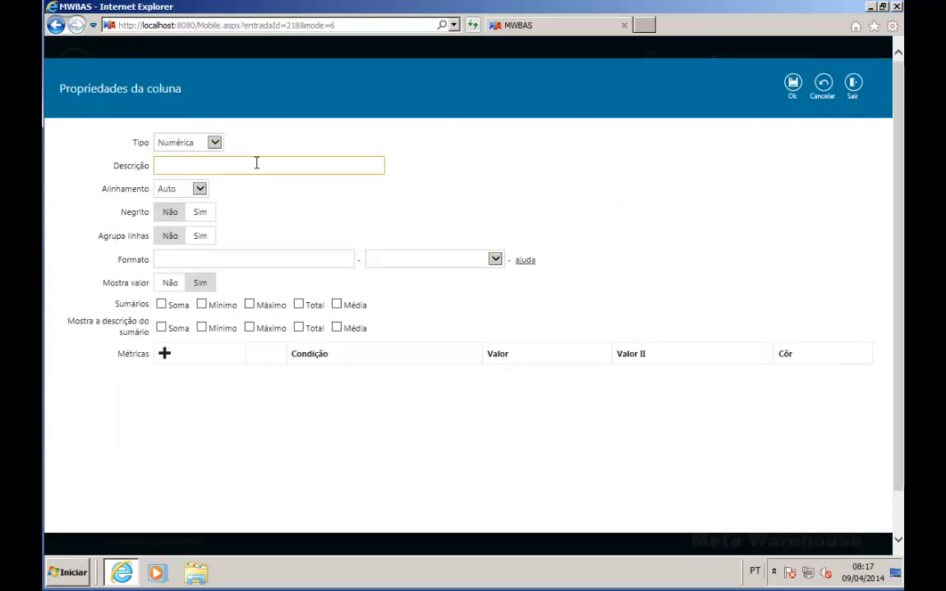
pyautogui.write('MARGEM')
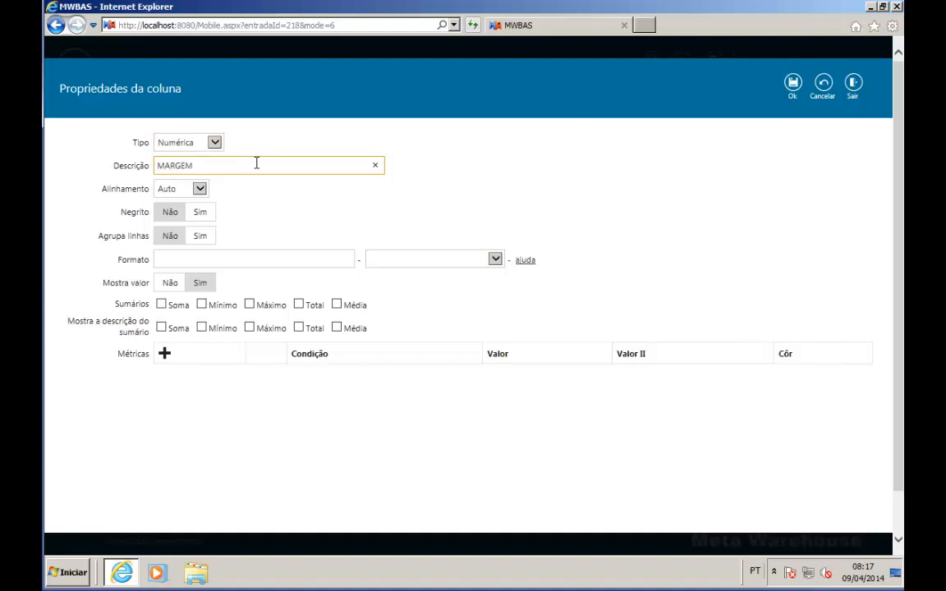
pyautogui.click(200, 189)
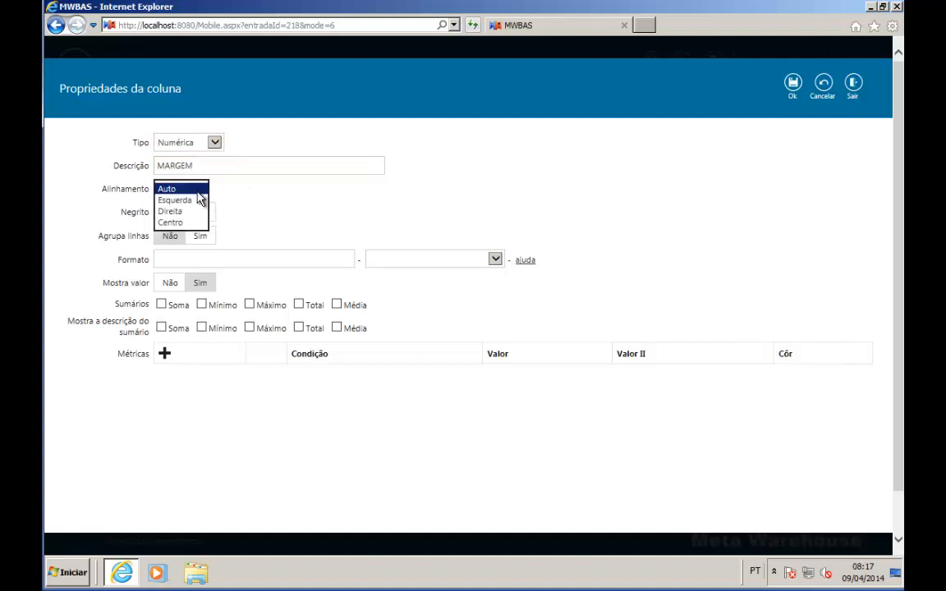
pyautogui.click(190, 213)
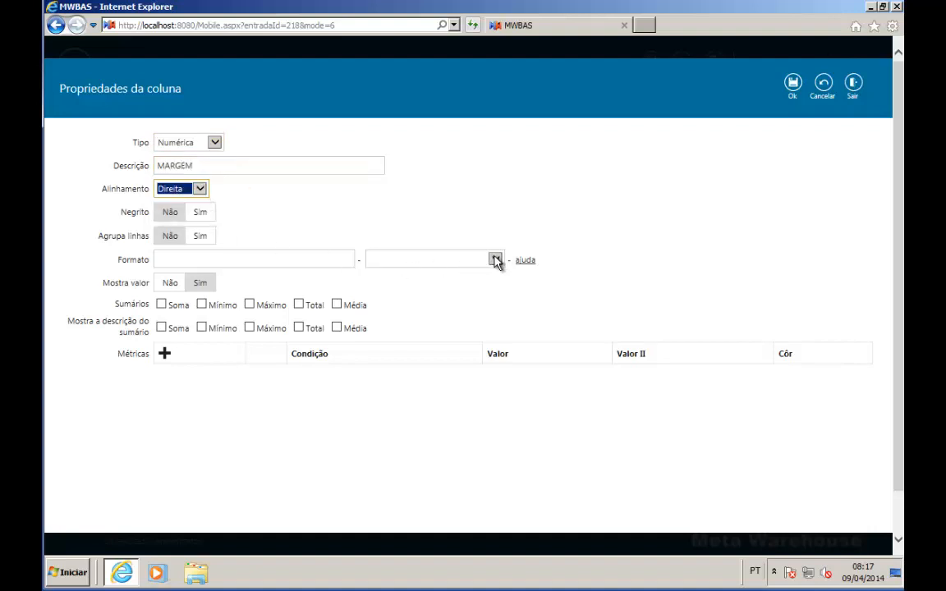
pyautogui.click(494, 259)
pyautogui.click(471, 284)
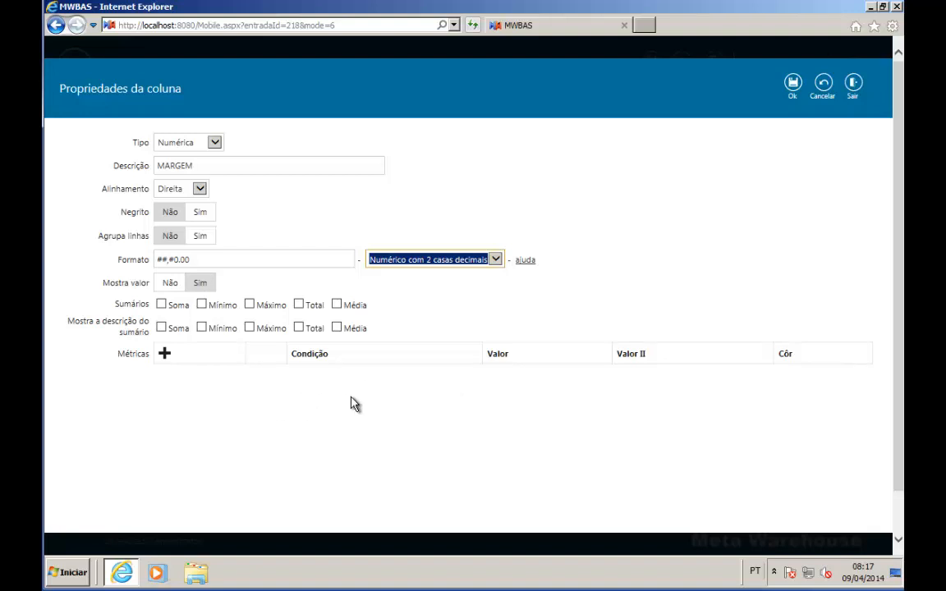
# Step: Add a metric to the MARGEM column with condition Maior que 1000000, colour Azul and symbol Cima
pyautogui.click(164, 354)
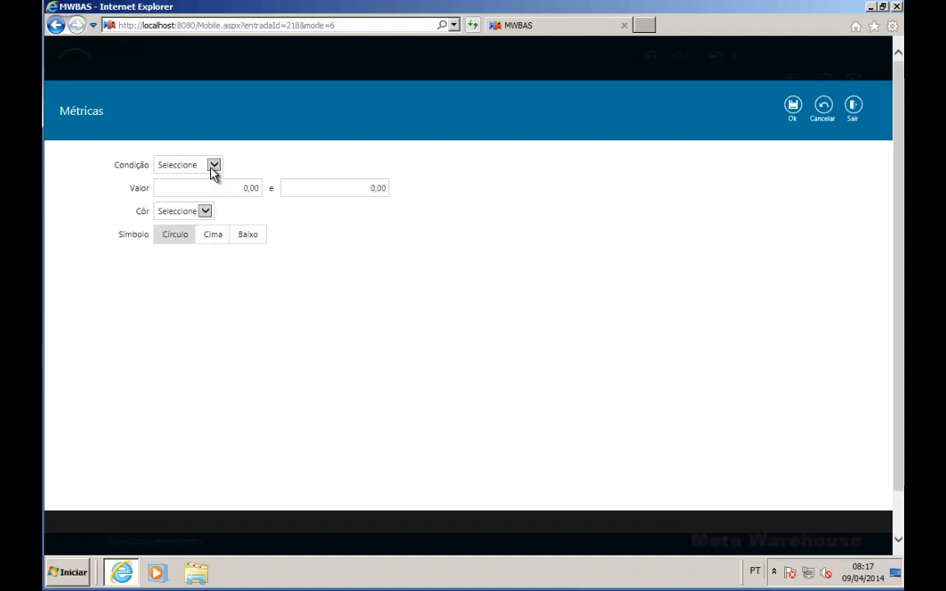
pyautogui.click(213, 167)
pyautogui.click(200, 177)
pyautogui.click(240, 188)
pyautogui.write('10000')
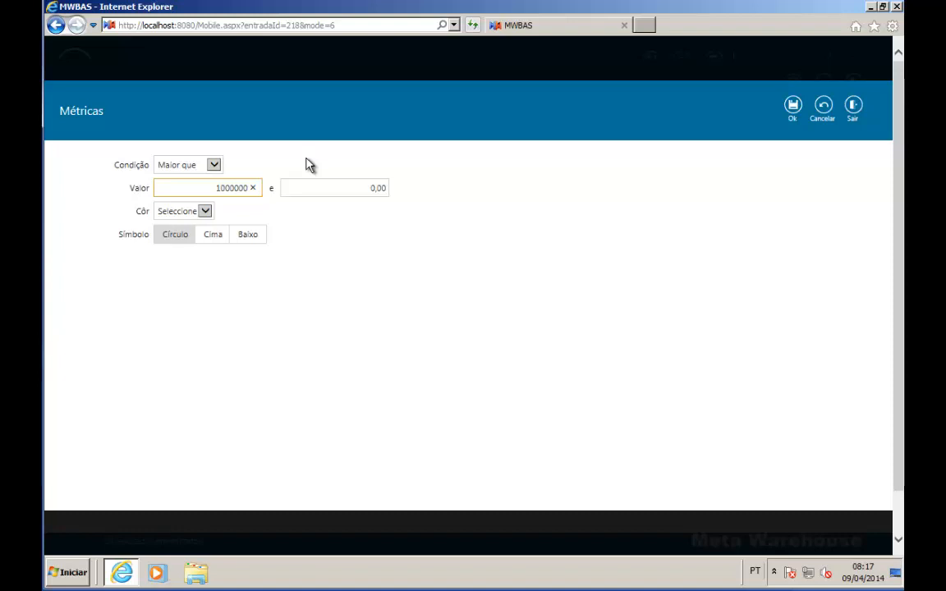
pyautogui.click(204, 211)
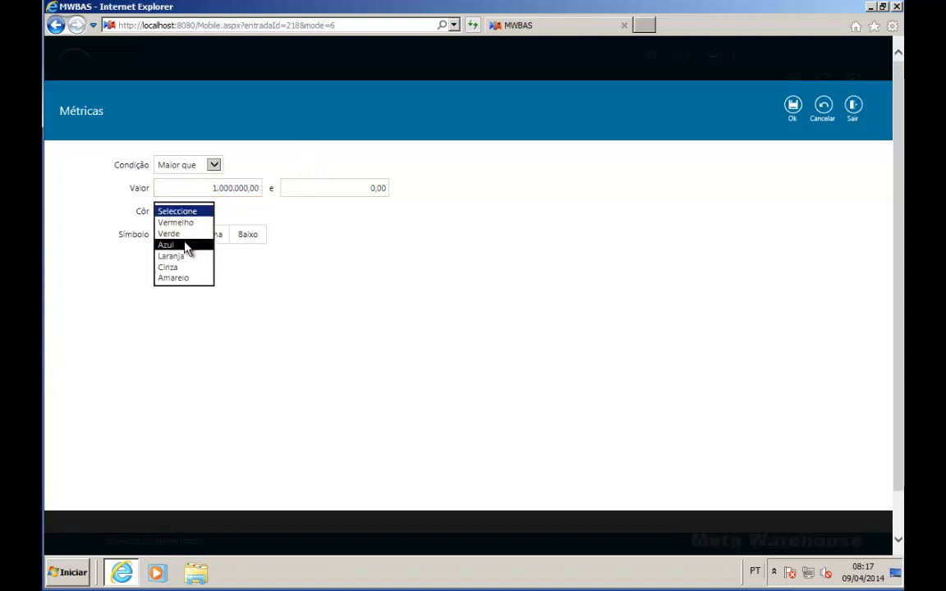
pyautogui.click(187, 247)
pyautogui.click(217, 239)
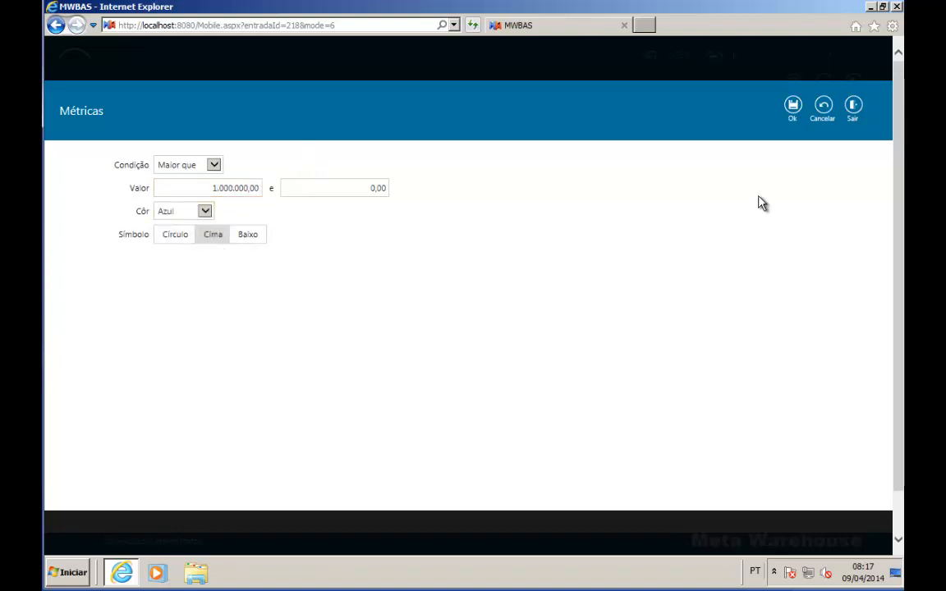
pyautogui.click(793, 107)
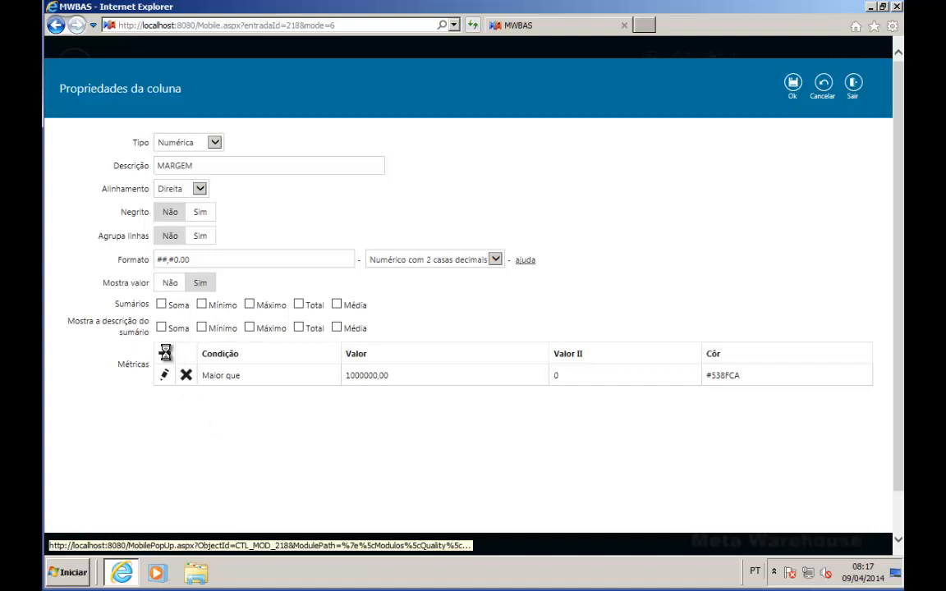
# Step: Add a second metric to the MARGEM column with condition Menor que 1000000, colour Vermelho and symbol Baixo
pyautogui.click(165, 354)
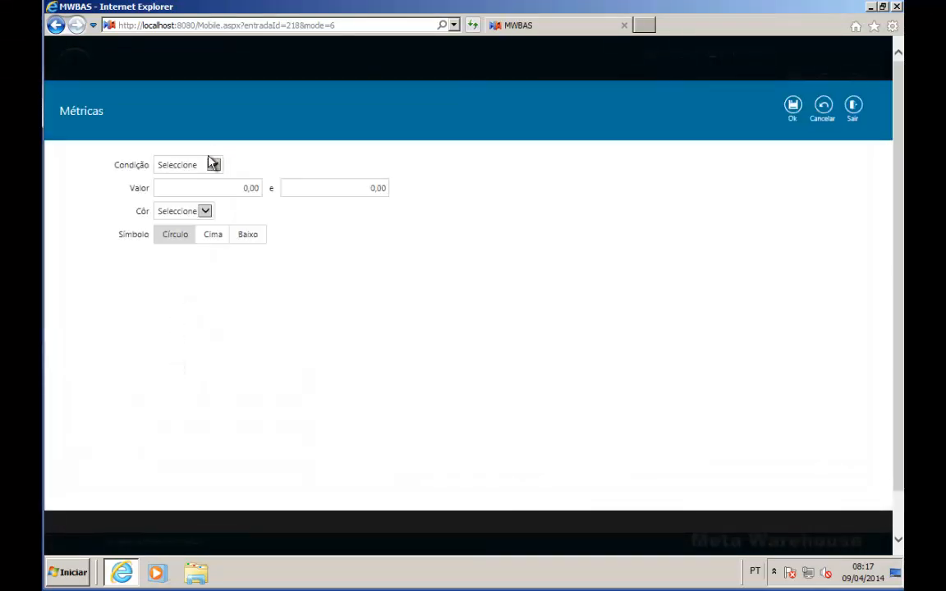
pyautogui.click(213, 165)
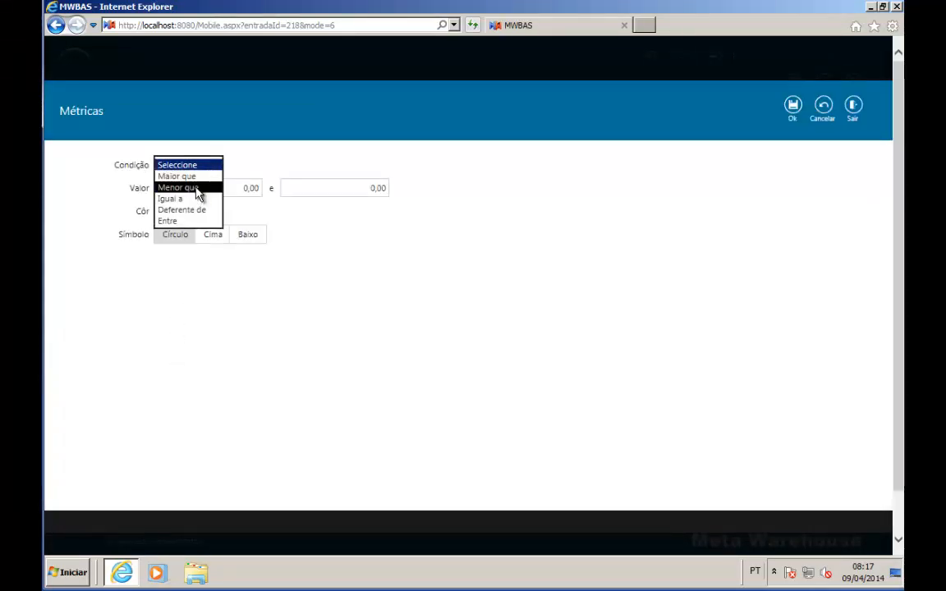
pyautogui.click(180, 187)
pyautogui.click(242, 188)
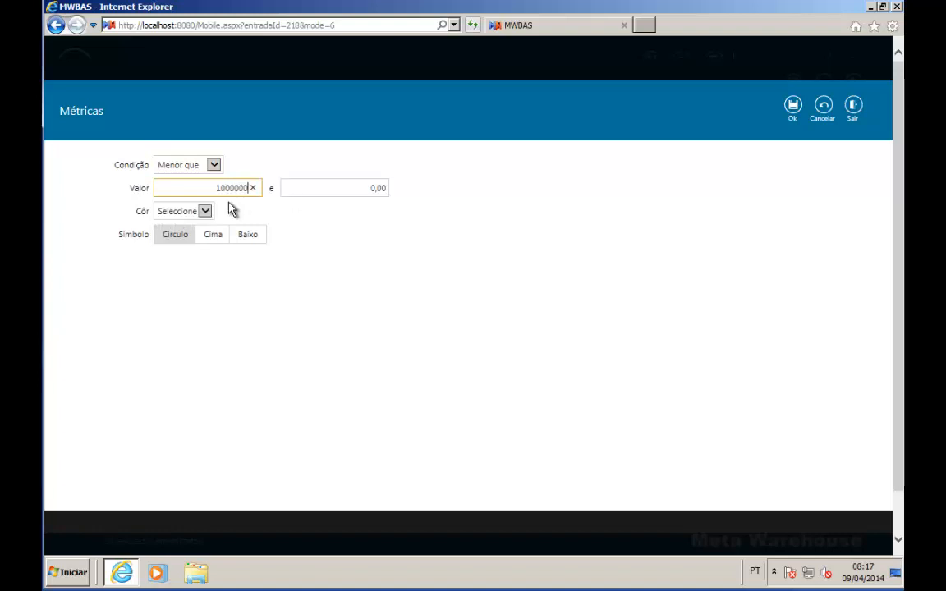
pyautogui.write('1000000')
pyautogui.click(201, 211)
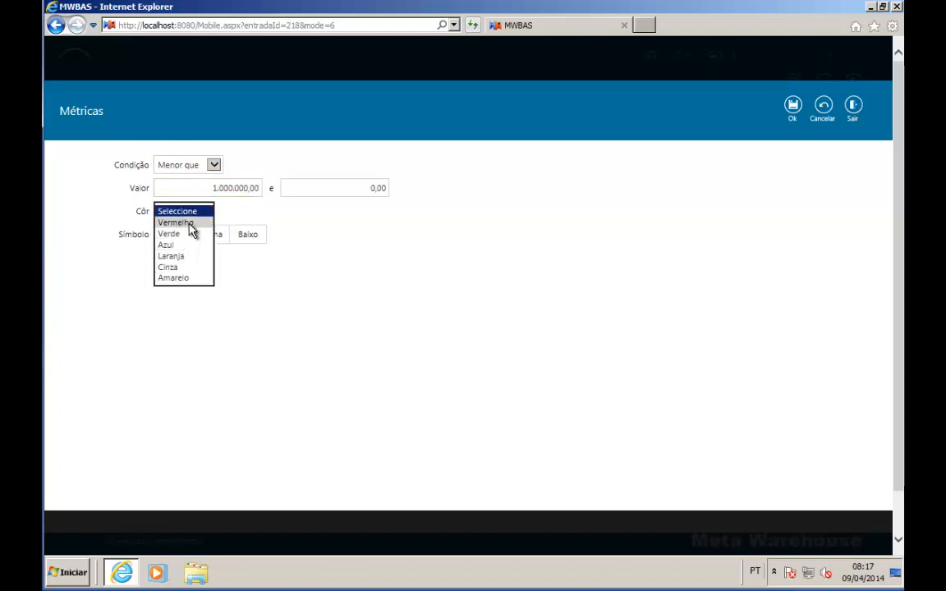
pyautogui.click(191, 223)
pyautogui.click(248, 236)
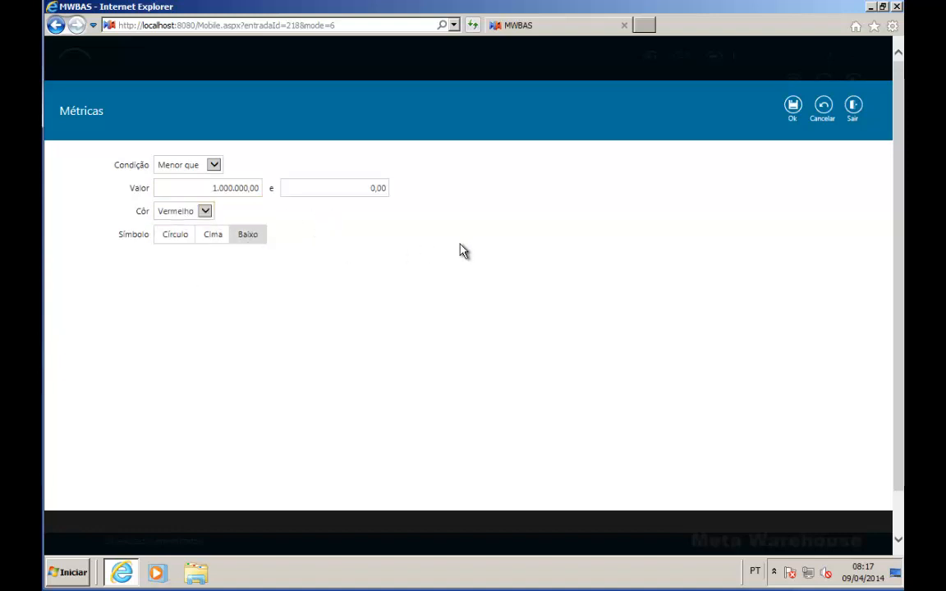
pyautogui.click(793, 106)
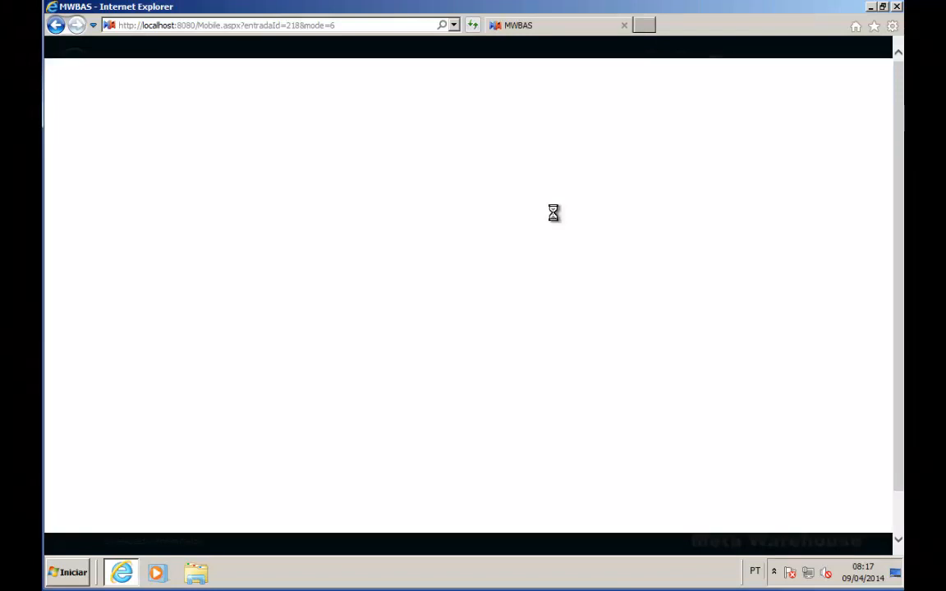
# Step: Apply the MARGEM column's properties and refresh the grid preview
pyautogui.click(795, 83)
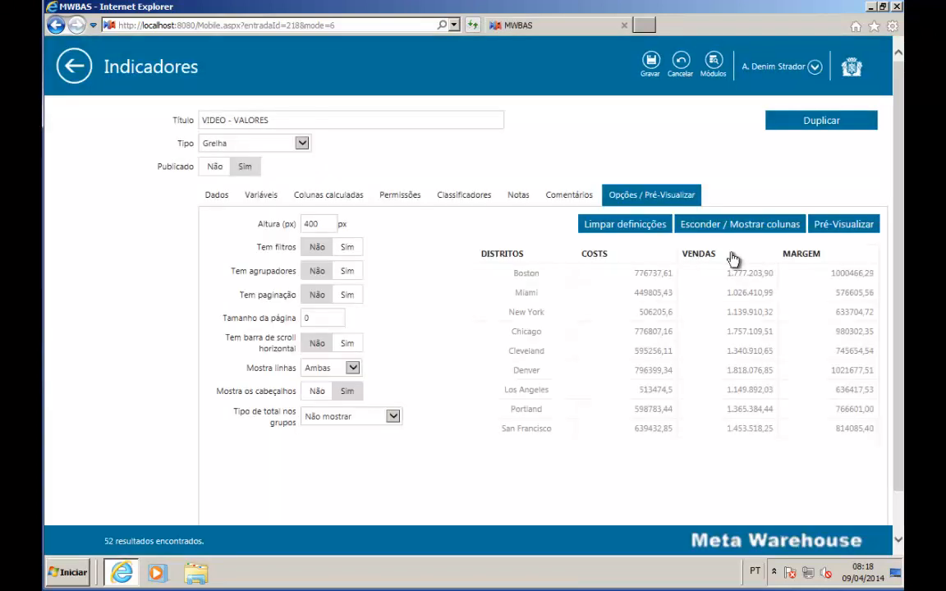
pyautogui.rightClick(835, 227)
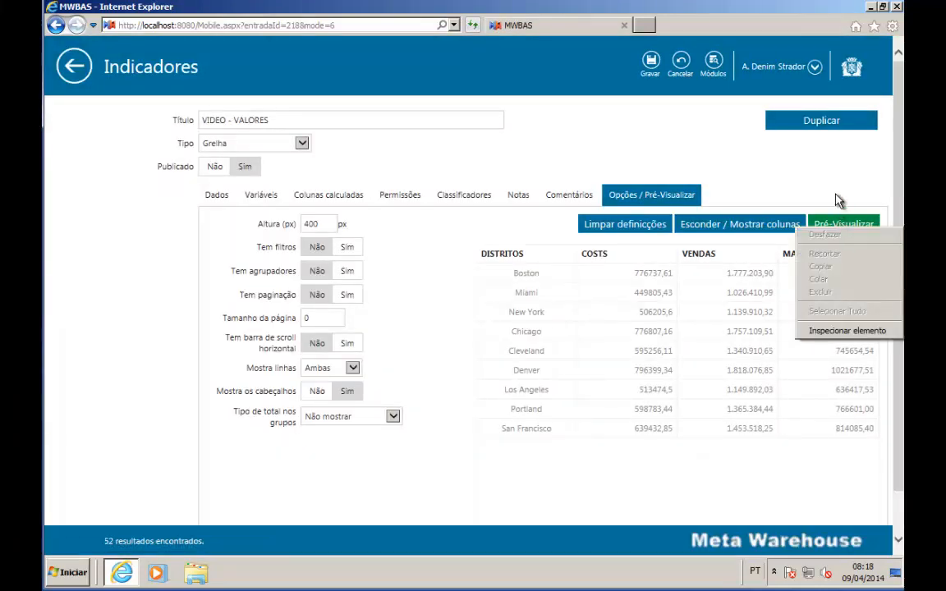
pyautogui.click(837, 198)
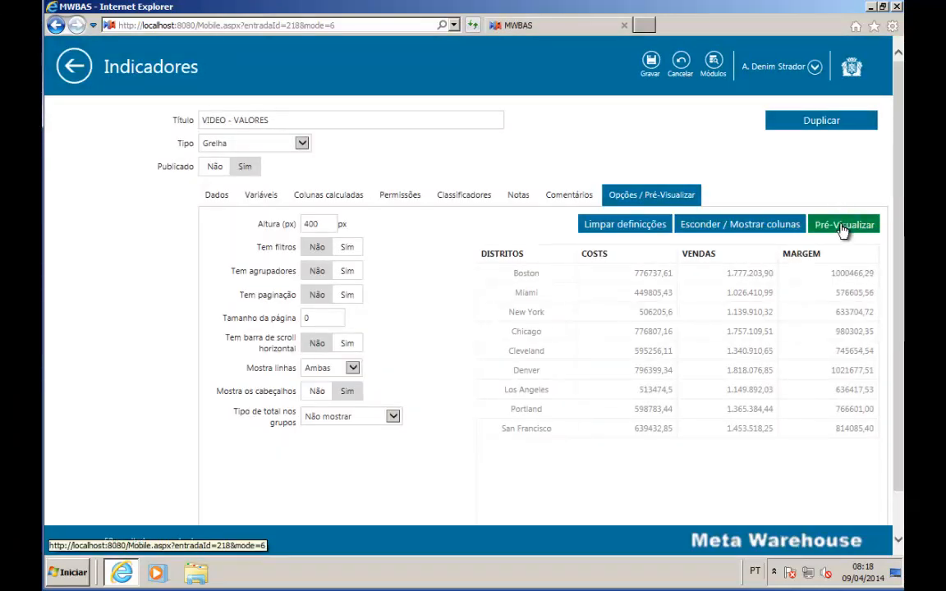
pyautogui.click(842, 229)
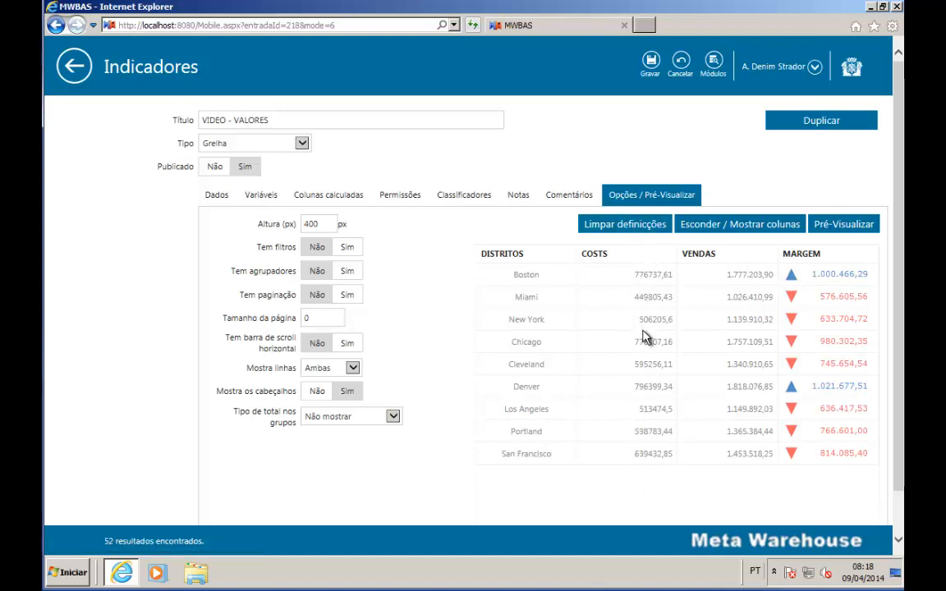
# Step: Hide the COSTS column from the grid and save the VIDEO - VALORES indicator
pyautogui.click(754, 230)
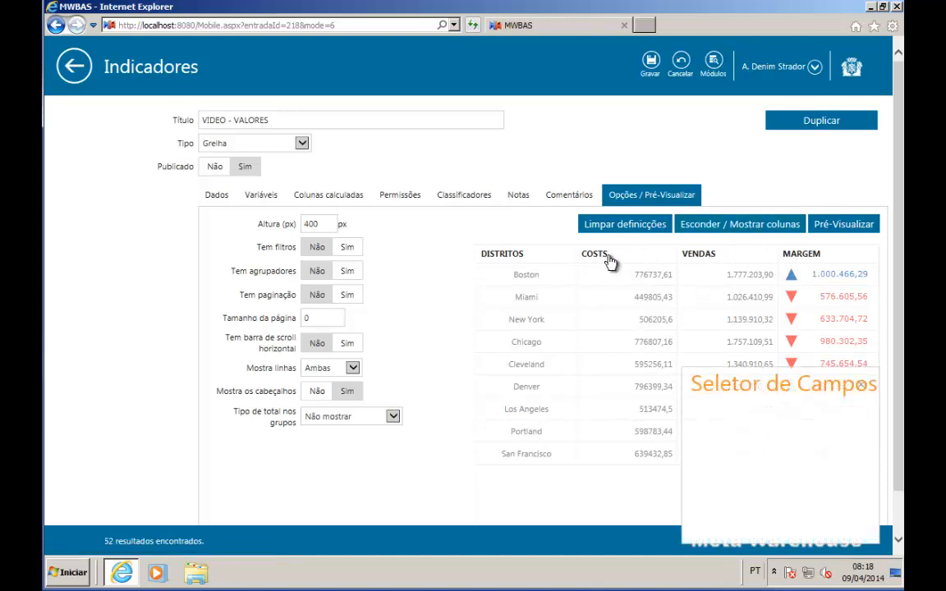
pyautogui.moveTo(604, 259); pyautogui.dragTo(779, 444)
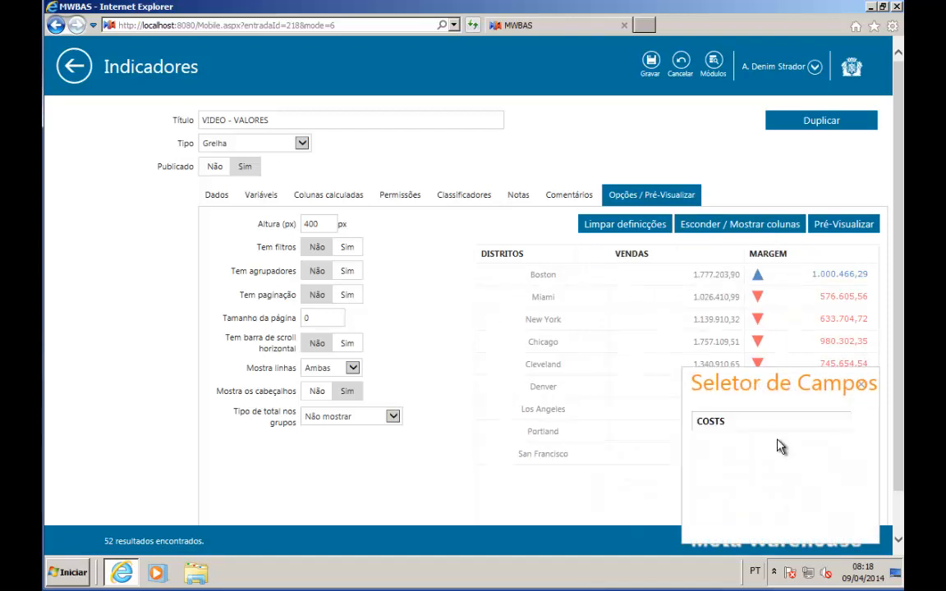
pyautogui.click(754, 227)
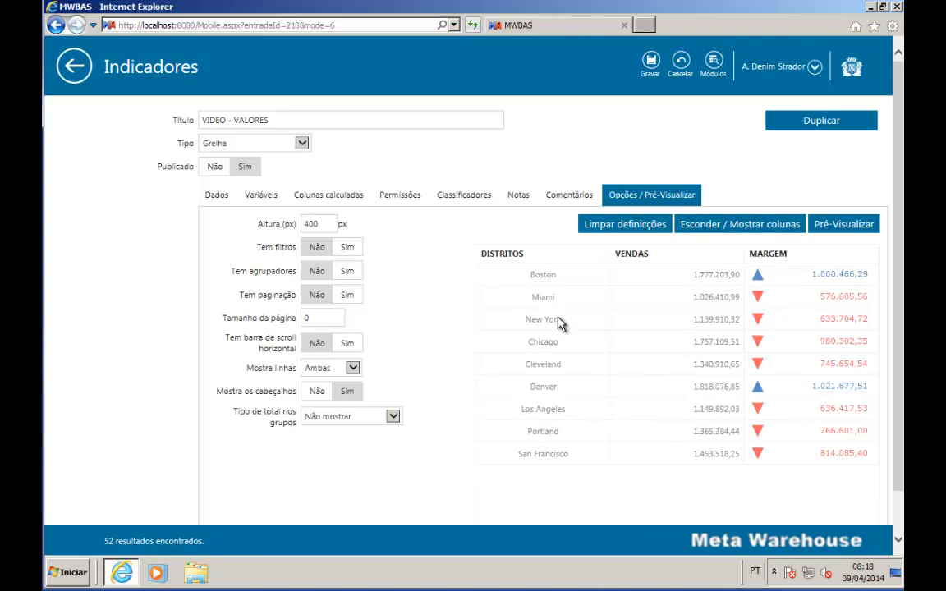
pyautogui.click(651, 64)
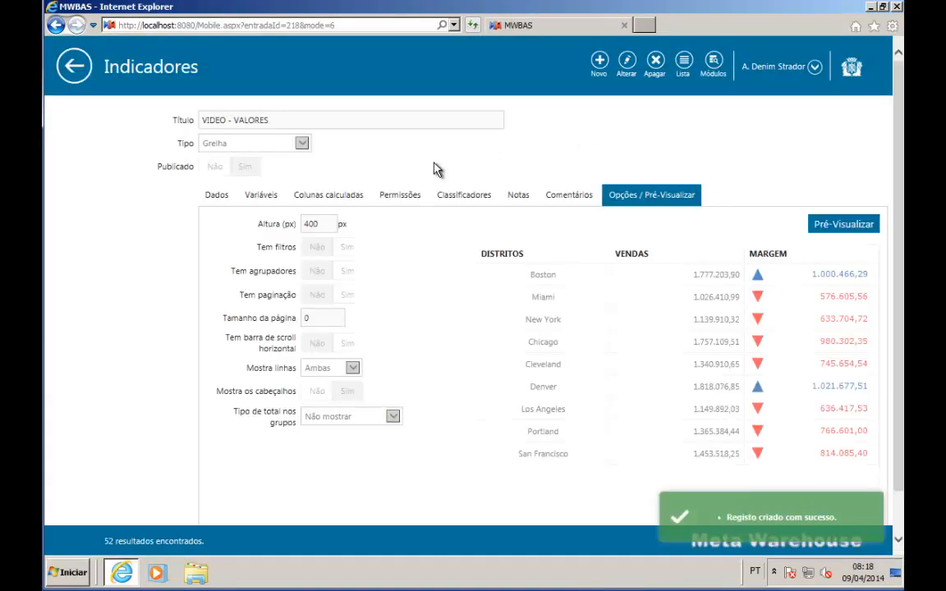
# Step: Return to the indicator list and create a new indicator by duplicating VIDEO - GRÁFICO COLUNAS
pyautogui.click(72, 66)
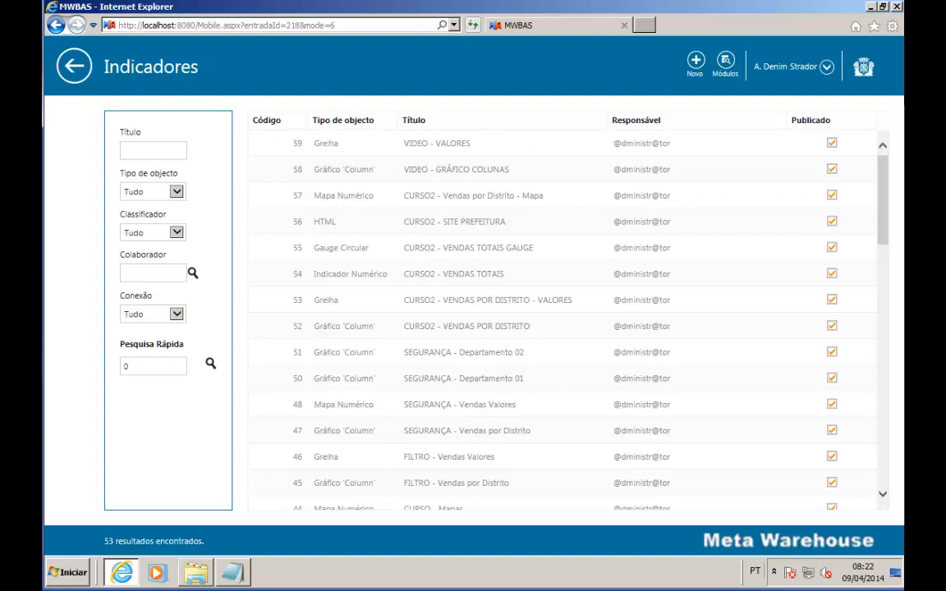
pyautogui.click(694, 63)
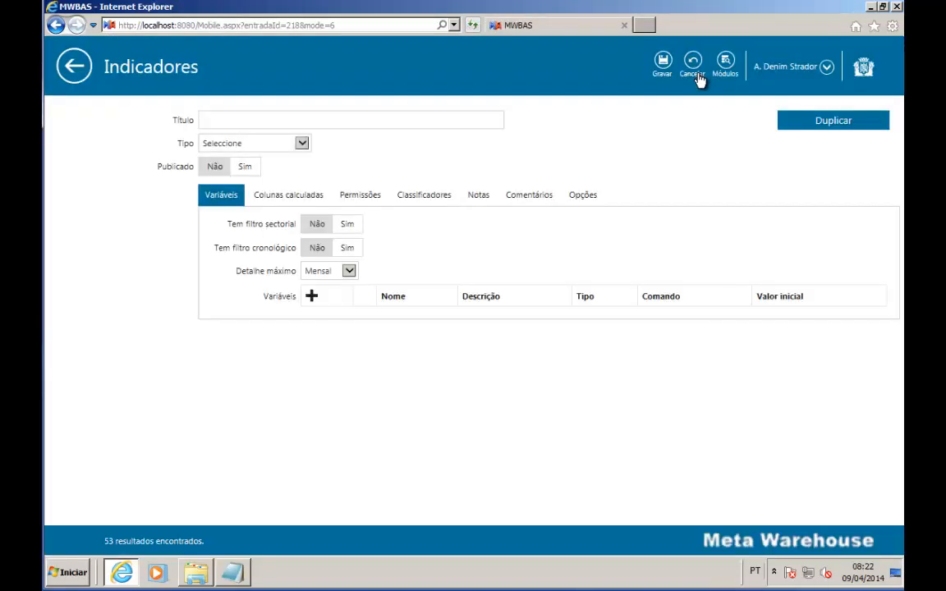
pyautogui.click(817, 130)
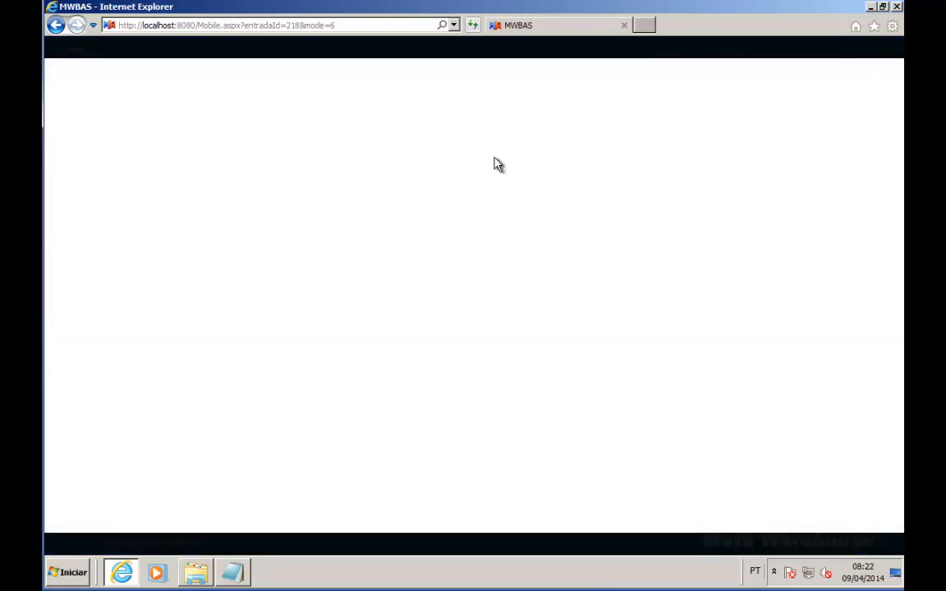
pyautogui.click(339, 145)
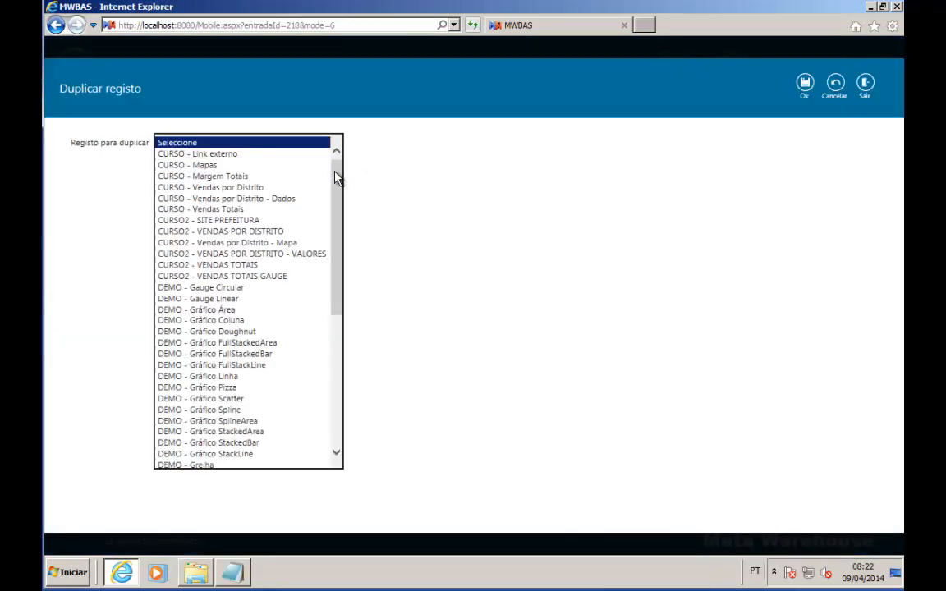
pyautogui.moveTo(336, 179); pyautogui.dragTo(348, 352)
pyautogui.click(246, 457)
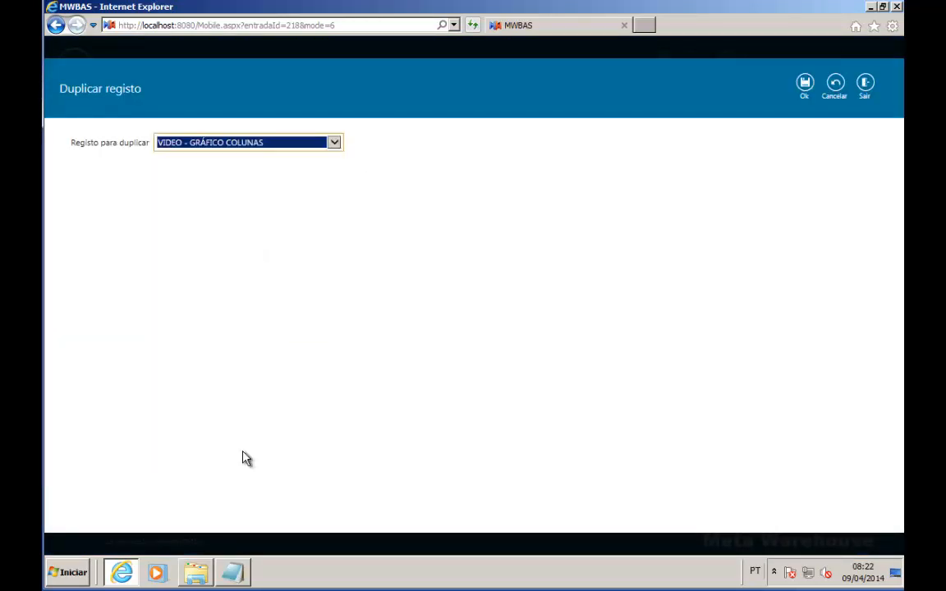
pyautogui.click(805, 84)
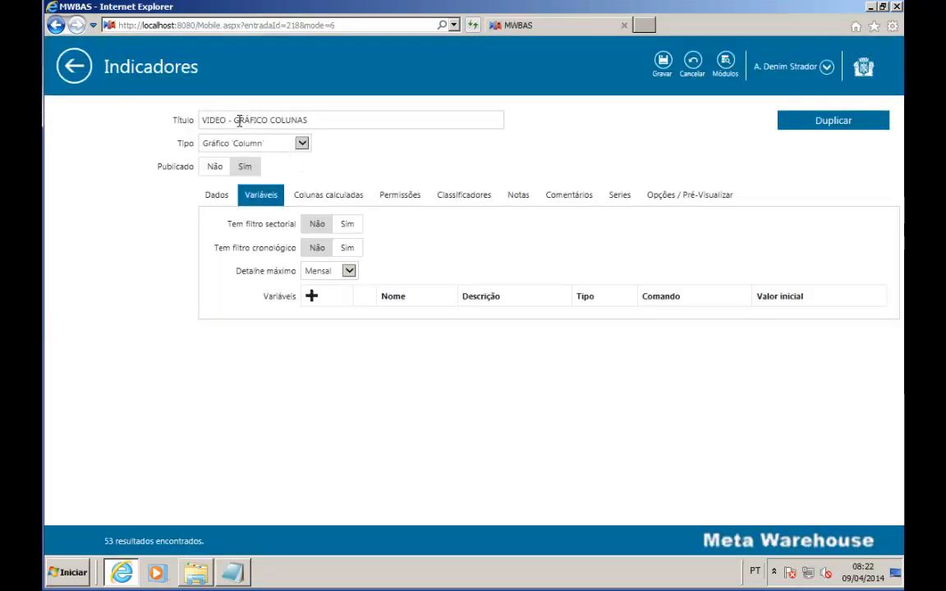
# Step: Retitle the duplicated indicator VIDEO - GAUGE and change its type to Gauge Circular
pyautogui.moveTo(241, 121); pyautogui.dragTo(380, 122)
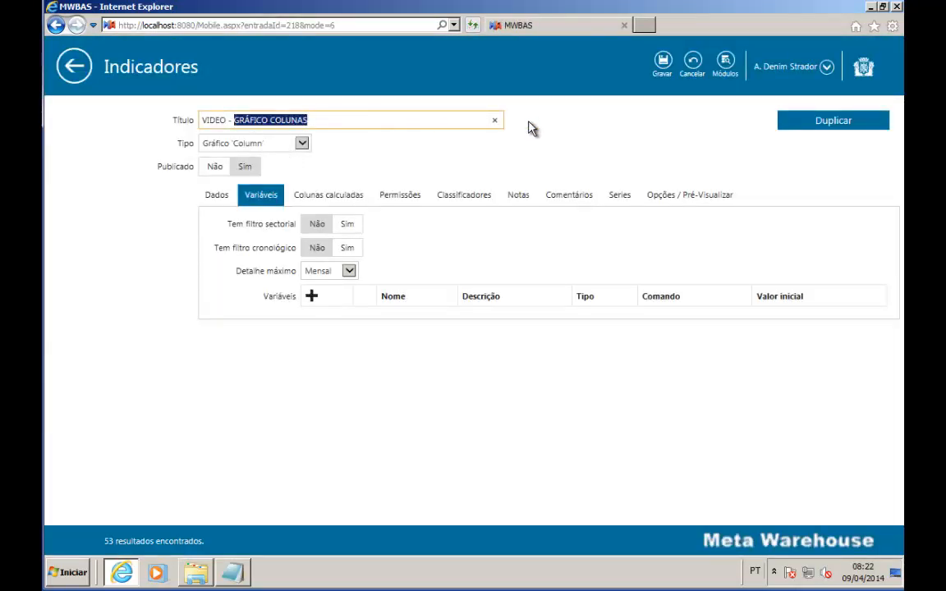
pyautogui.write('GAUGE')
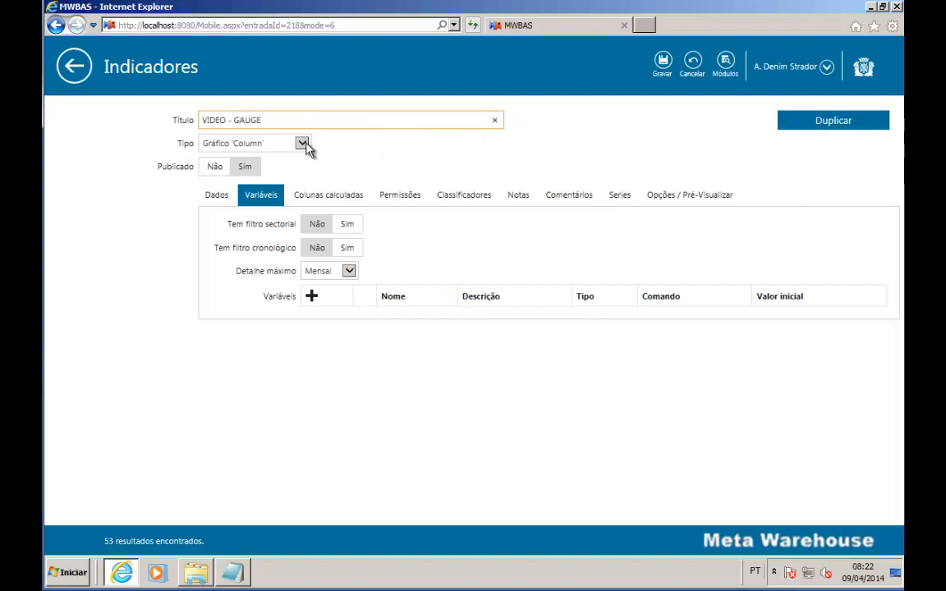
pyautogui.click(309, 145)
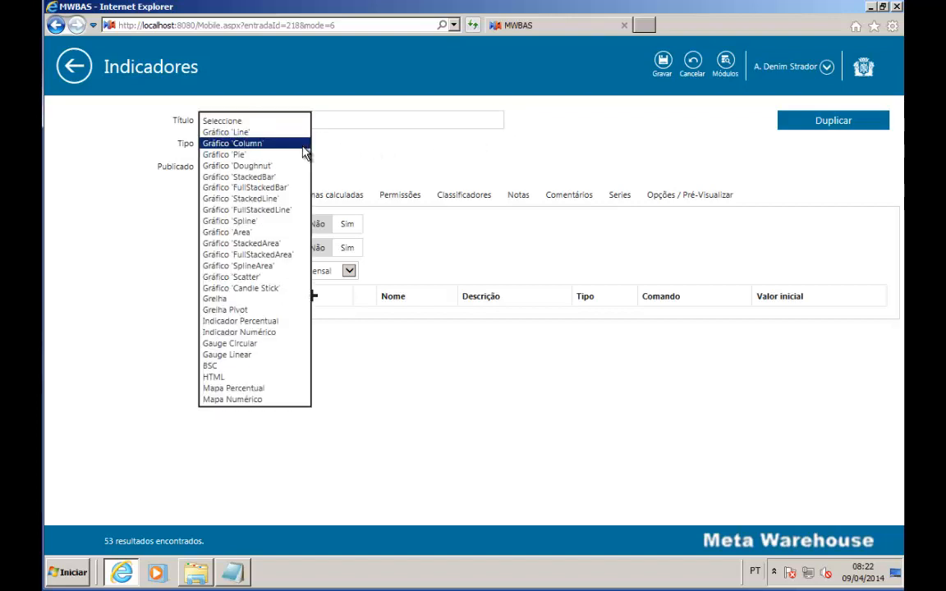
pyautogui.click(271, 352)
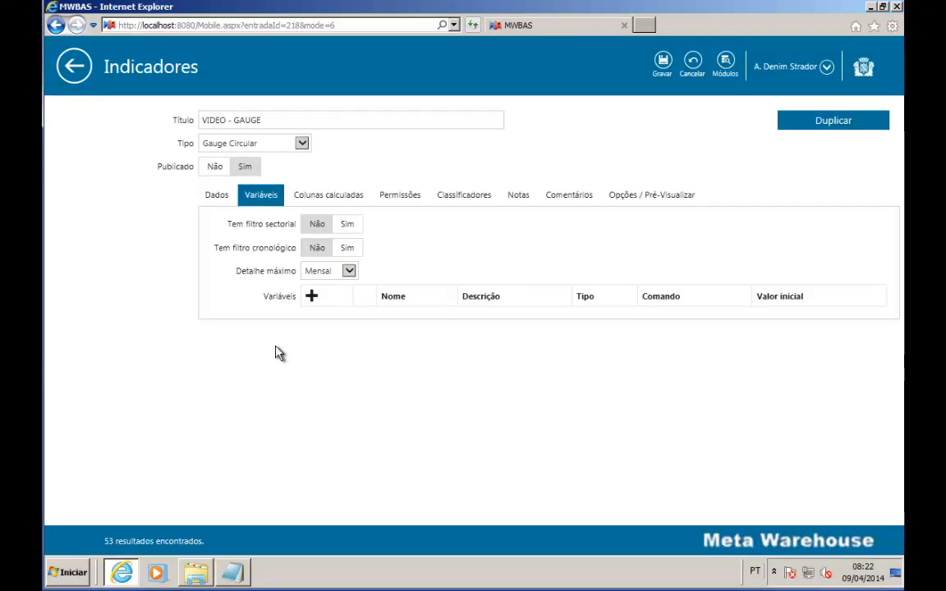
# Step: Delete the MARGEM calculated column from the VIDEO - GAUGE indicator
pyautogui.click(332, 195)
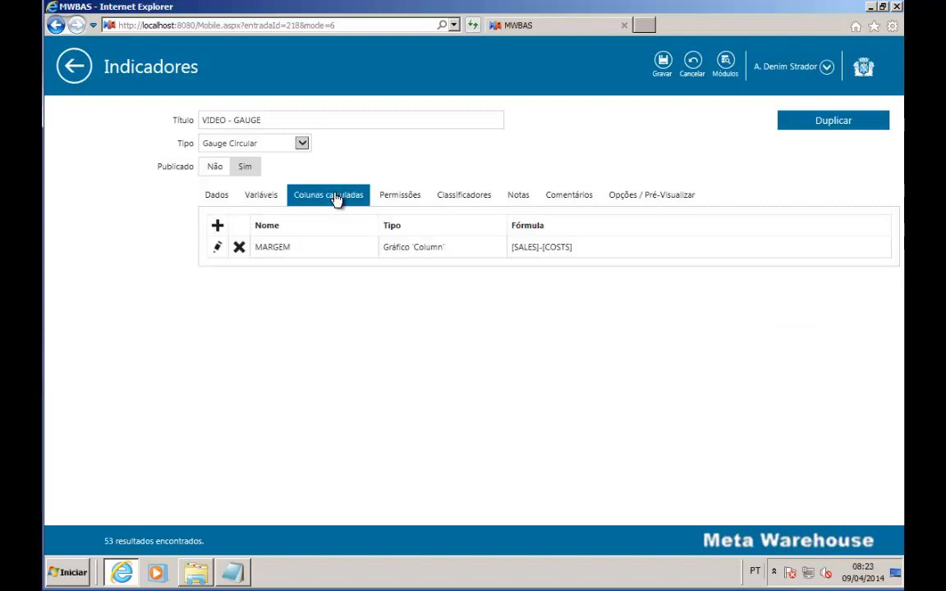
pyautogui.click(239, 249)
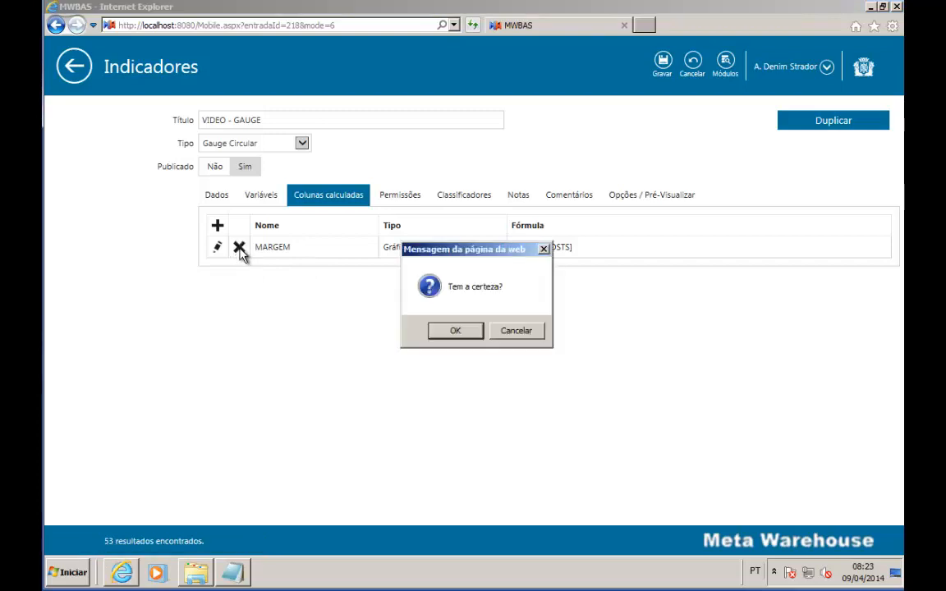
pyautogui.click(467, 329)
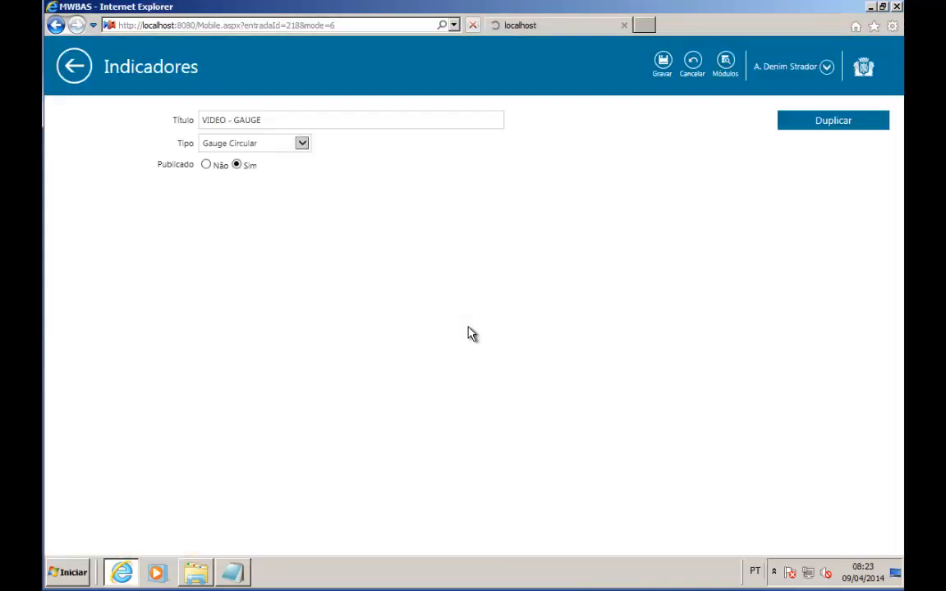
# Step: Replace the data command with a SQL SERVER query returning (SUM(COSTS) / SUM(SALES)) * 100 as MARGEM for 'Jan 2002', and test it
pyautogui.click(220, 198)
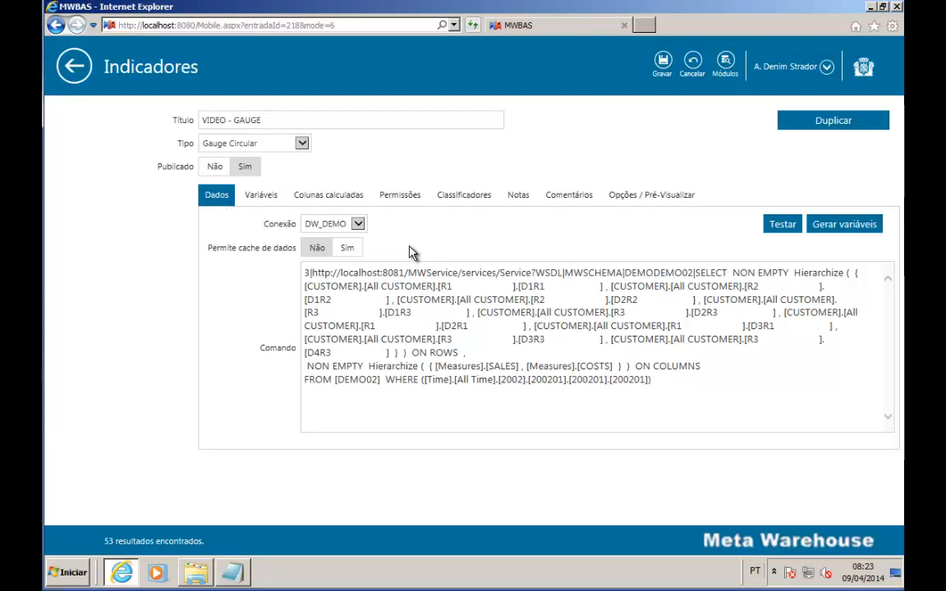
pyautogui.click(358, 224)
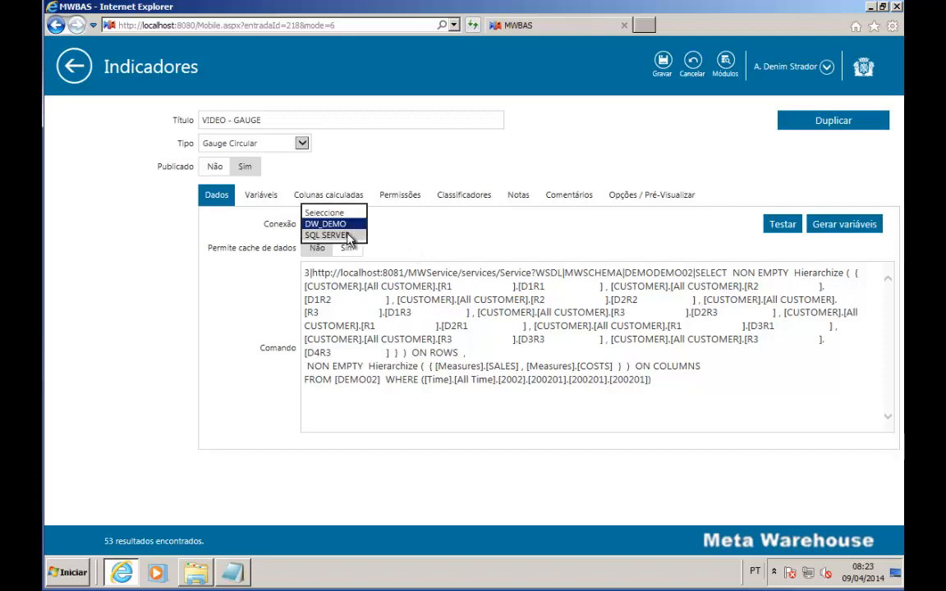
pyautogui.click(328, 235)
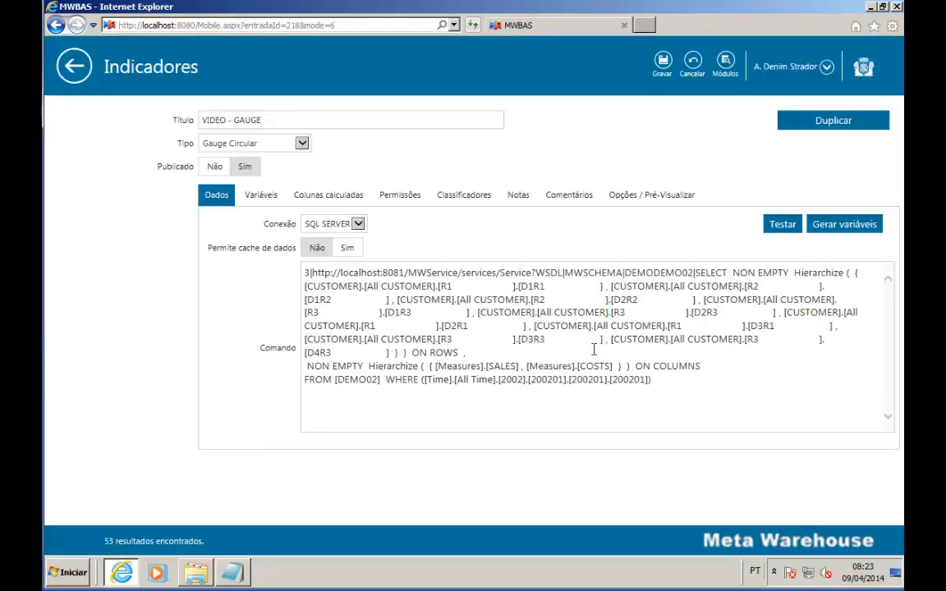
pyautogui.moveTo(653, 378); pyautogui.dragTo(286, 276)
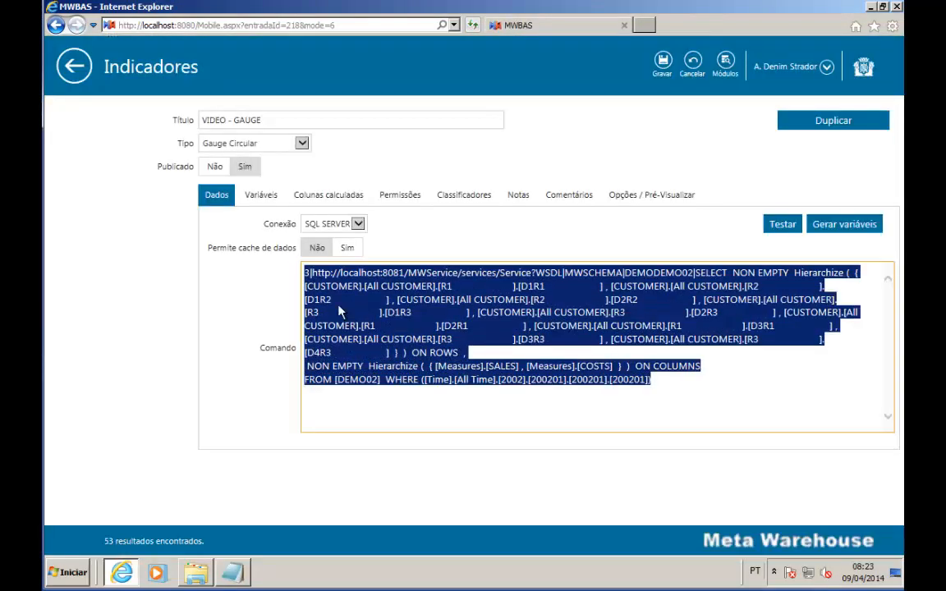
pyautogui.write("SELECT     (SUM(dbo.FACT_FACT.COSTS) / SUM(dbo.FACT_FACT.SALES) )*100  AS MARGEM FROM         dbo.FACT_FACT INNER JOIN                       dbo.FACT_FACTTIME ON dbo.FACT_FACT.PERIOD = dbo.FACT_FACTTIME.PERIOD WHERE     (dbo.FACT_FACTTIME.DESC_MONTH = 'Jan 2002')")
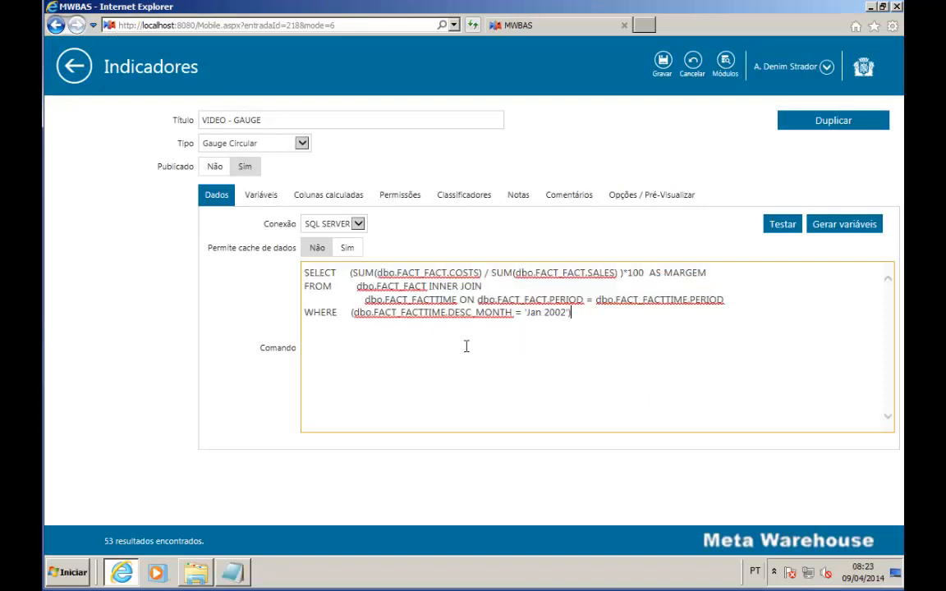
pyautogui.click(787, 229)
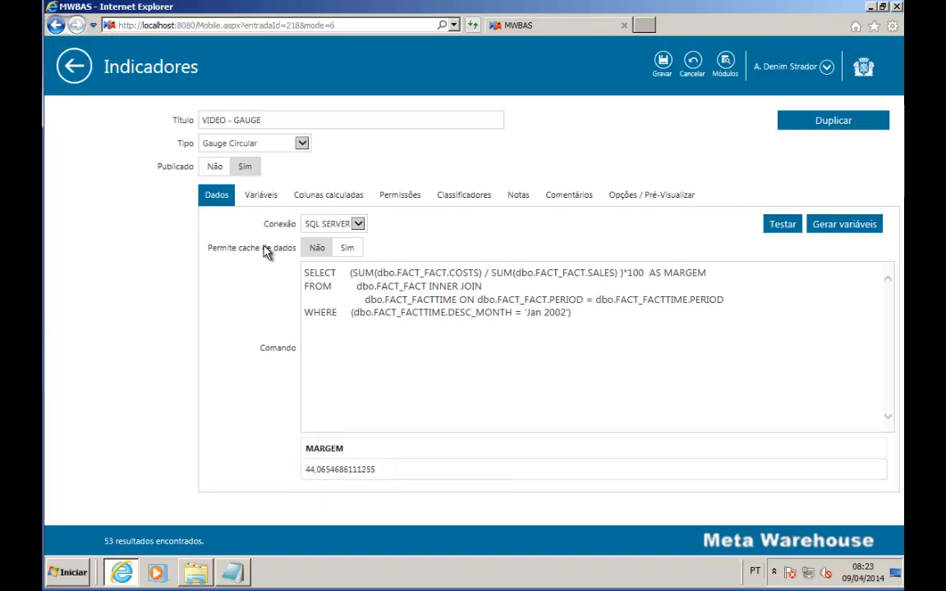
# Step: Review the indicator's permissions and classifiers, and preview the circular gauge
pyautogui.click(411, 200)
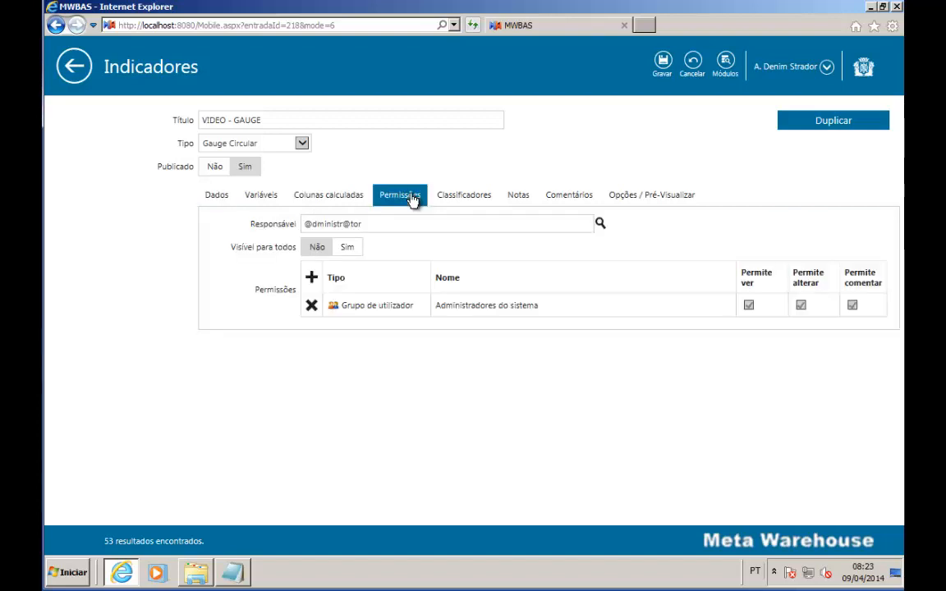
pyautogui.click(462, 203)
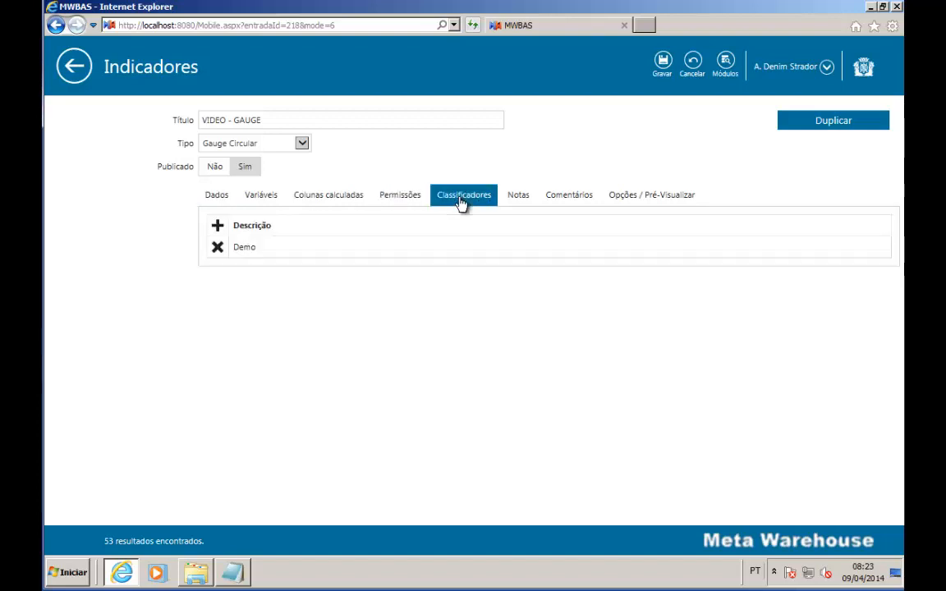
pyautogui.click(645, 202)
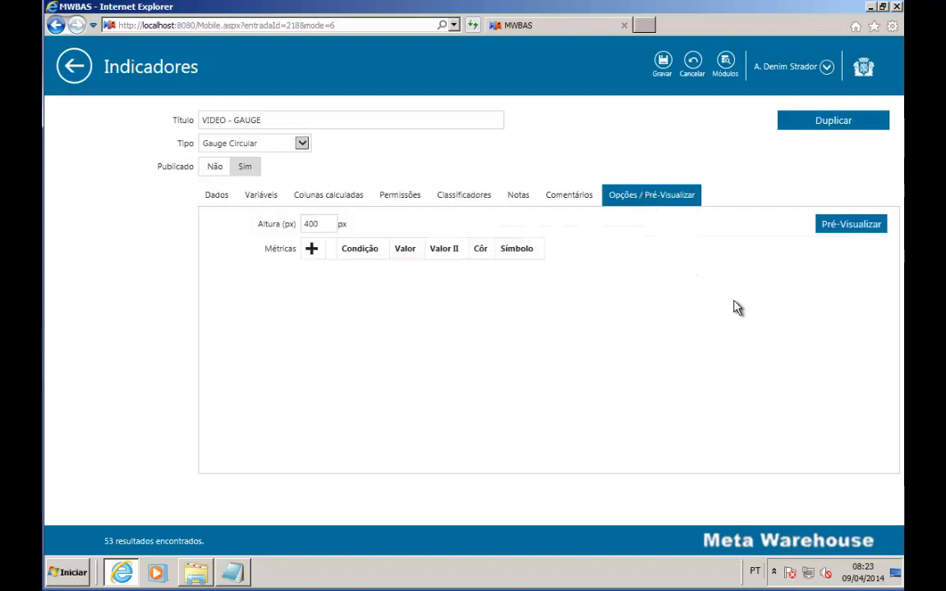
pyautogui.click(851, 226)
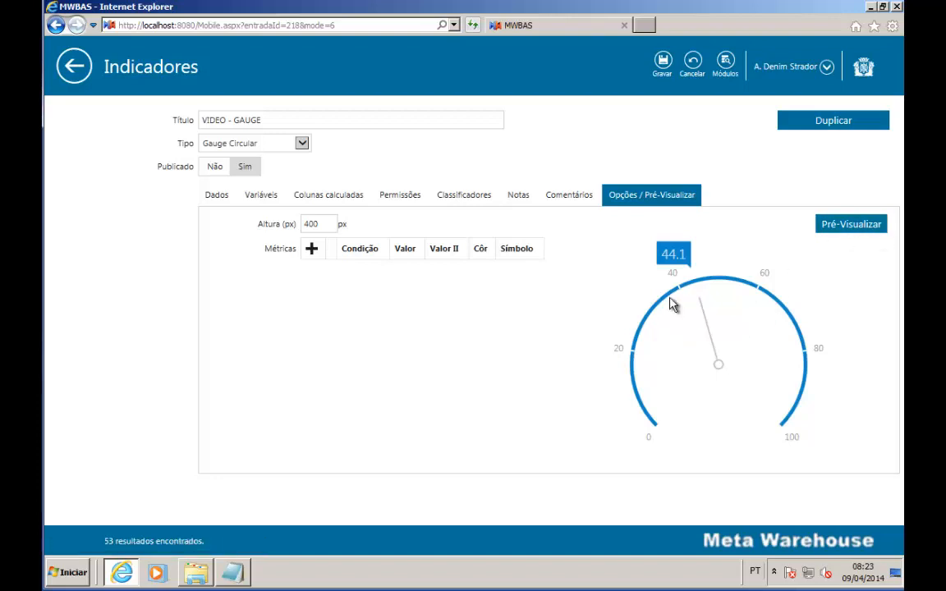
# Step: Add a gauge metric with condition Entre 43 and 100, colour Azul and symbol Círculo
pyautogui.click(312, 252)
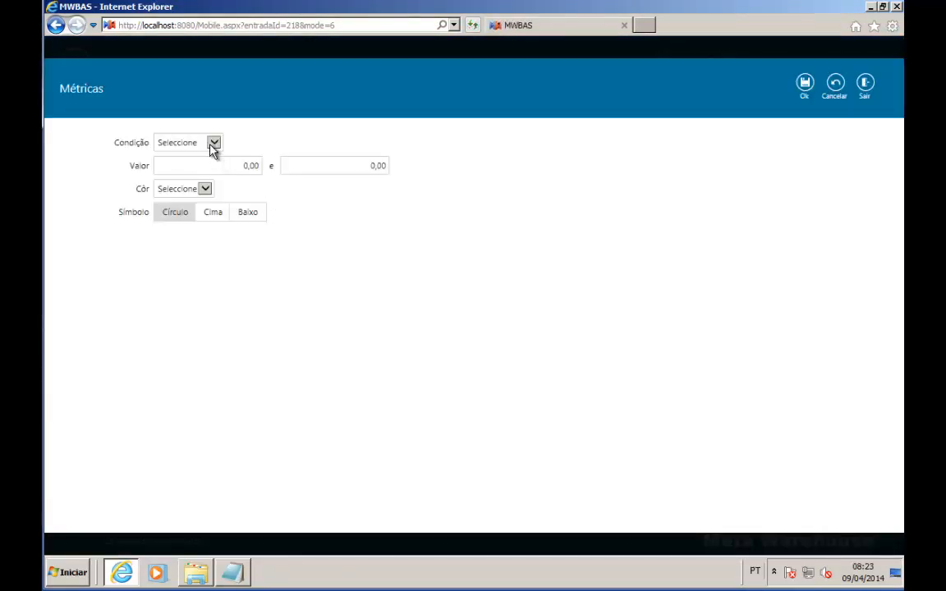
pyautogui.click(213, 145)
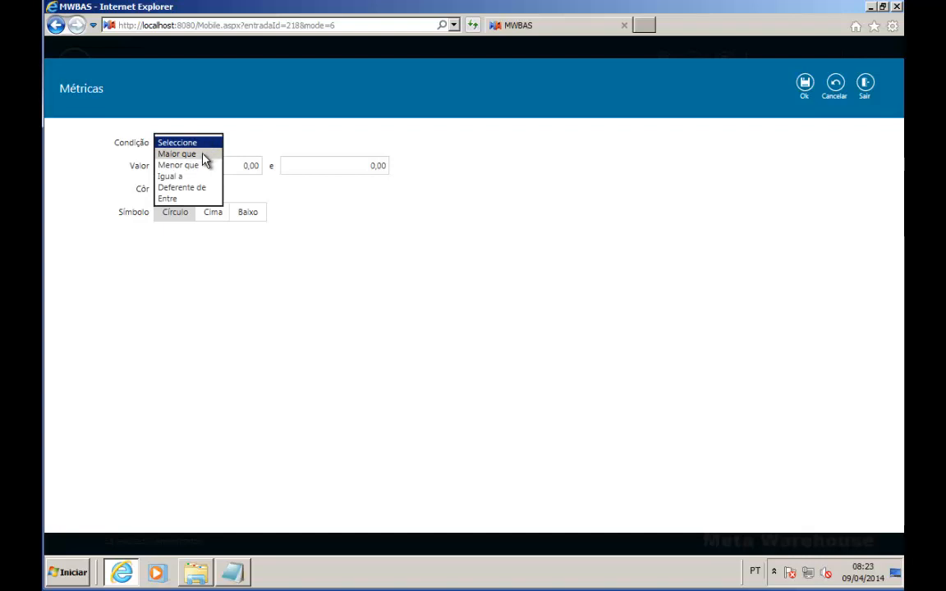
pyautogui.click(185, 200)
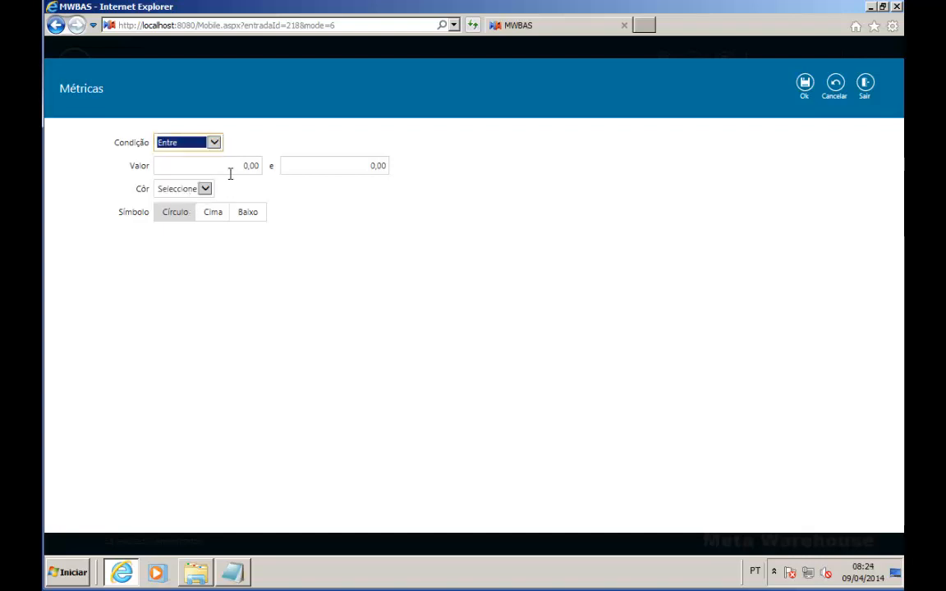
pyautogui.click(236, 168)
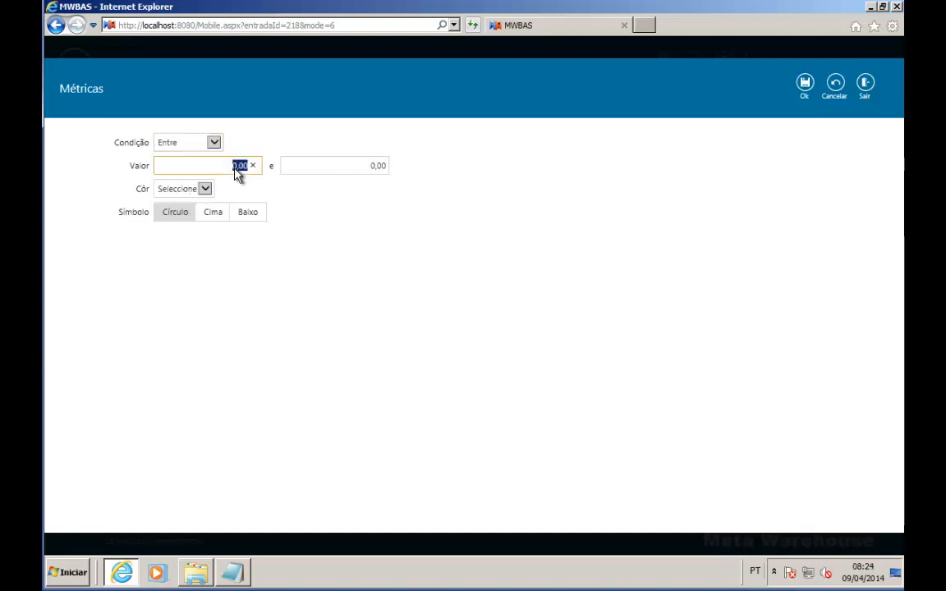
pyautogui.click(327, 170)
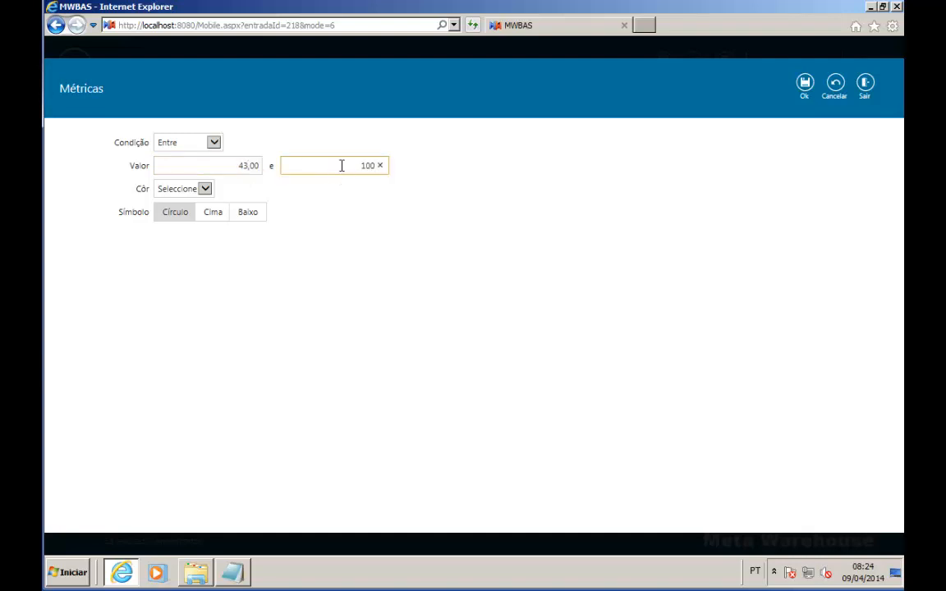
pyautogui.click(204, 190)
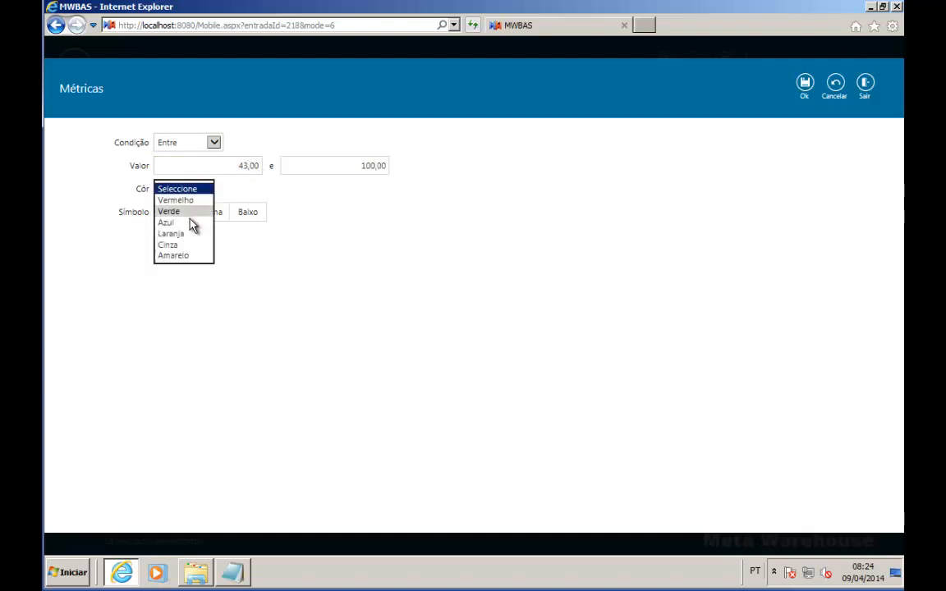
pyautogui.click(194, 224)
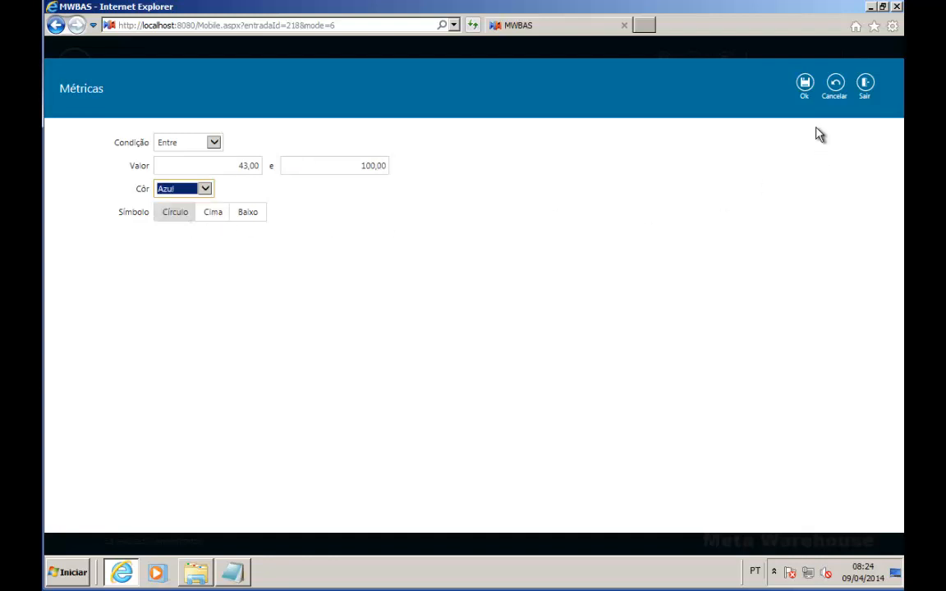
pyautogui.click(804, 84)
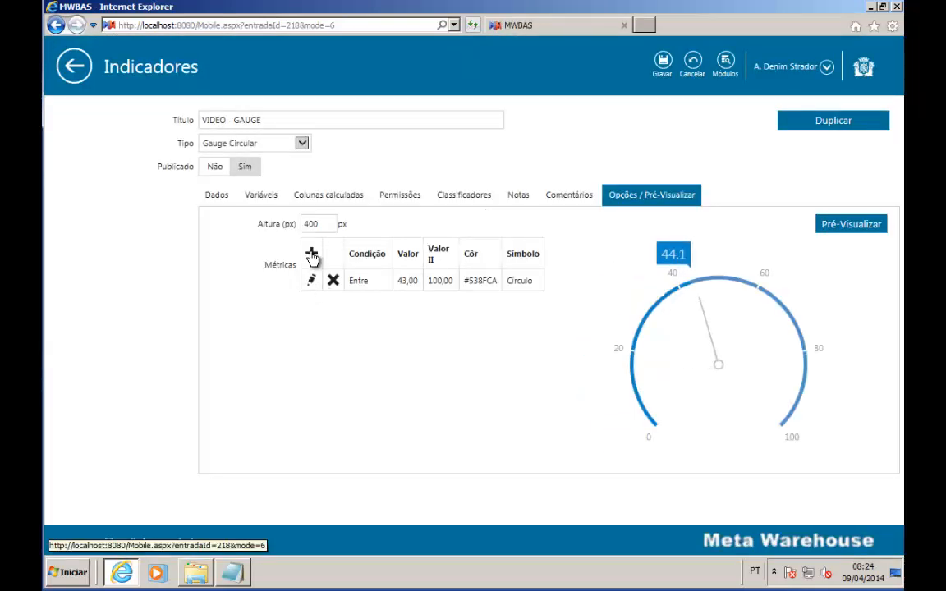
# Step: Add a gauge metric with condition Entre 0 and 43 and colour Vermelho, and save the VIDEO - GAUGE indicator
pyautogui.click(312, 253)
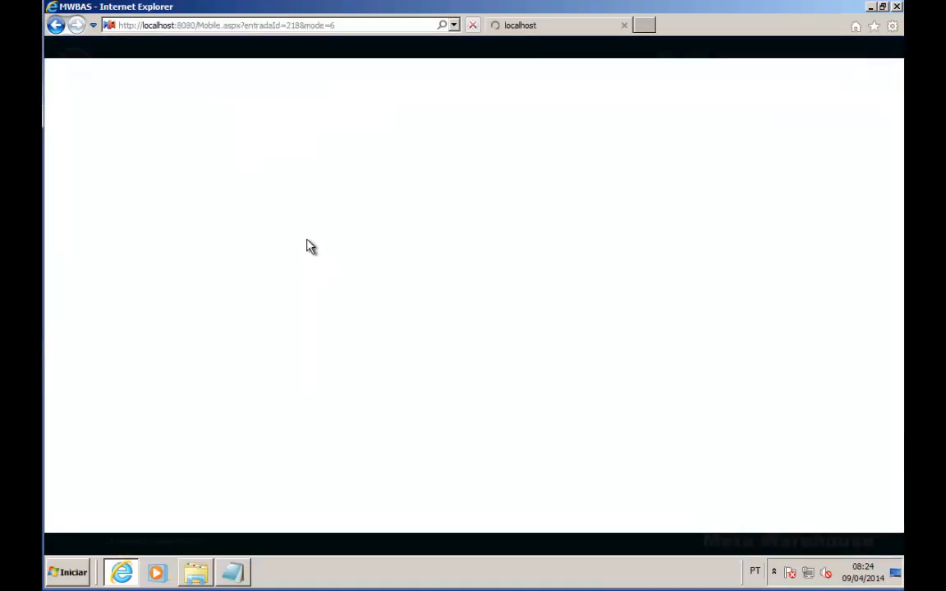
pyautogui.click(234, 171)
pyautogui.click(214, 142)
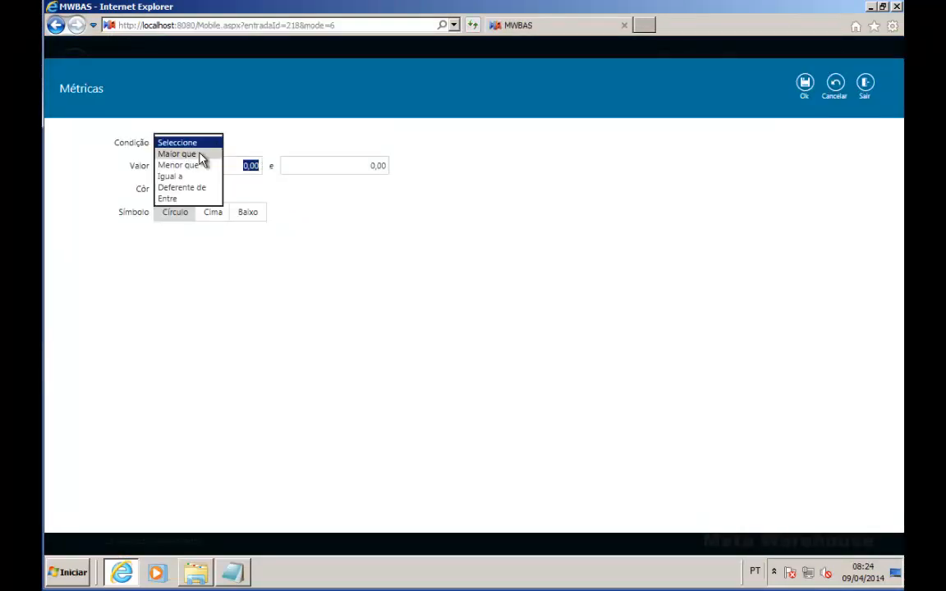
pyautogui.click(195, 198)
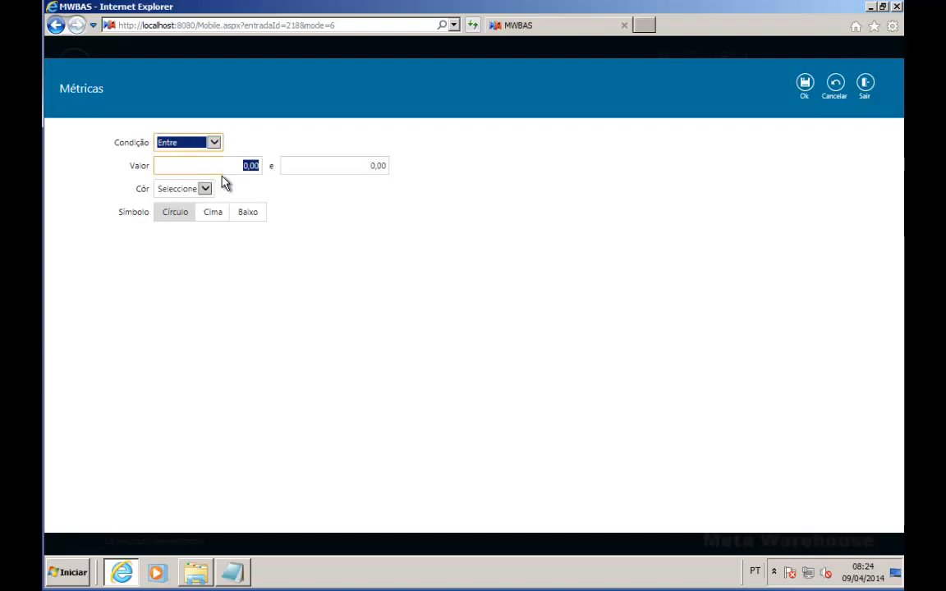
pyautogui.click(358, 168)
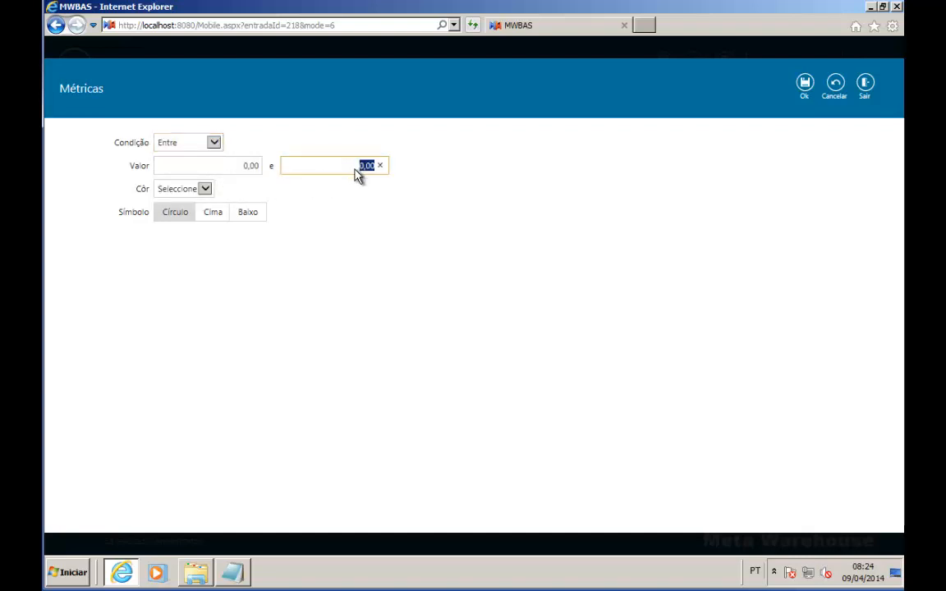
pyautogui.write('43')
pyautogui.click(208, 190)
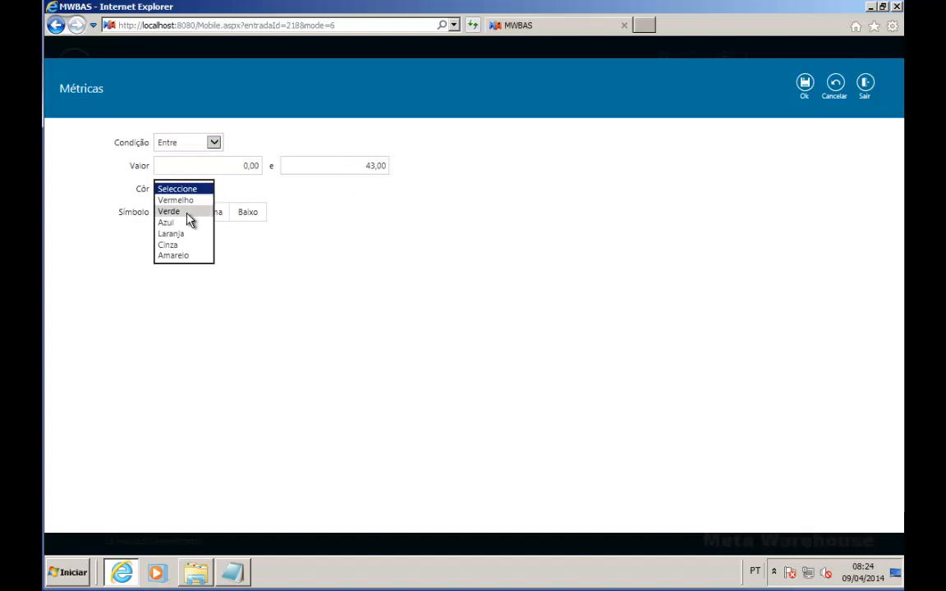
pyautogui.click(189, 202)
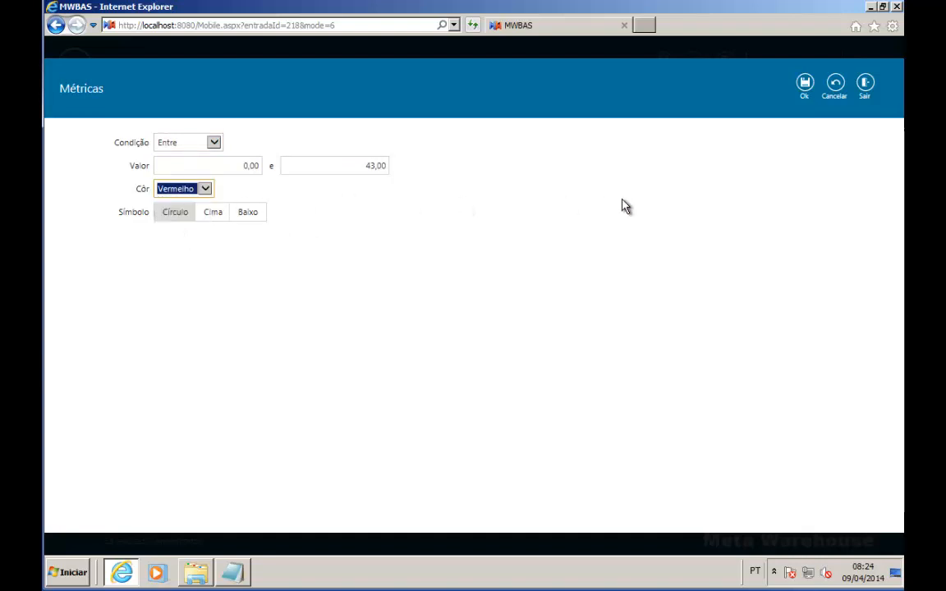
pyautogui.click(805, 85)
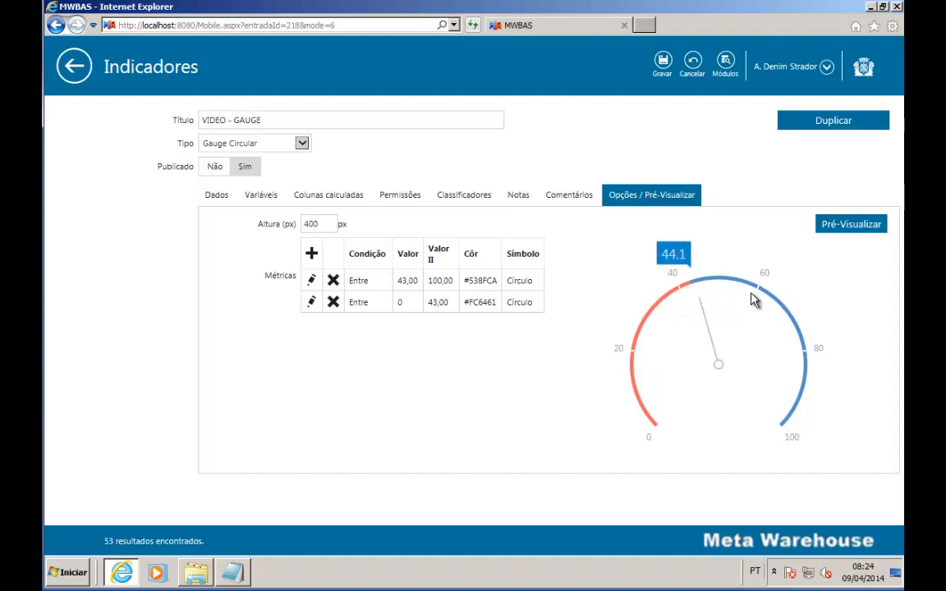
pyautogui.click(662, 66)
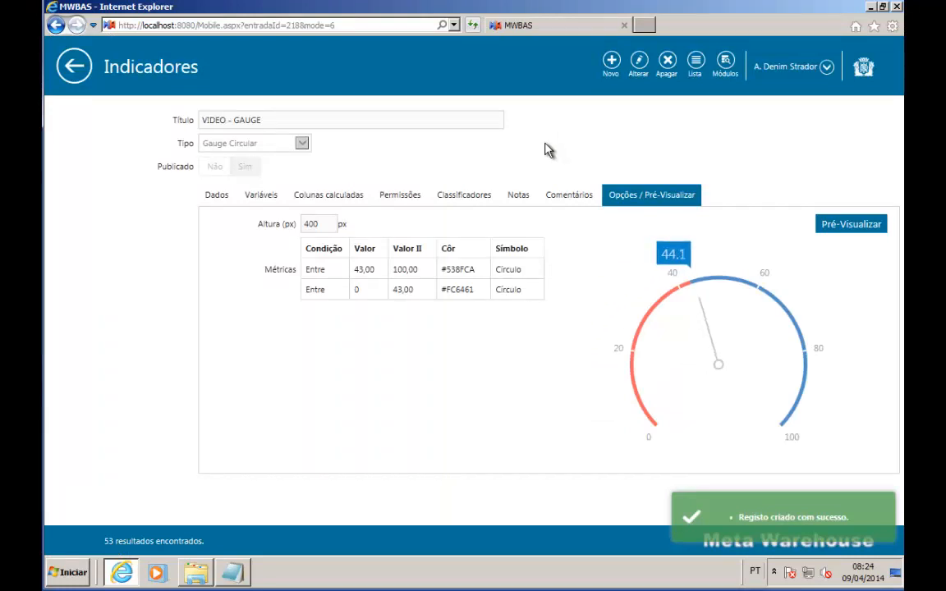
# Step: Create a new indicator from the indicator list by duplicating the VIDEO - GRÁFICO COLUNAS record
pyautogui.click(75, 67)
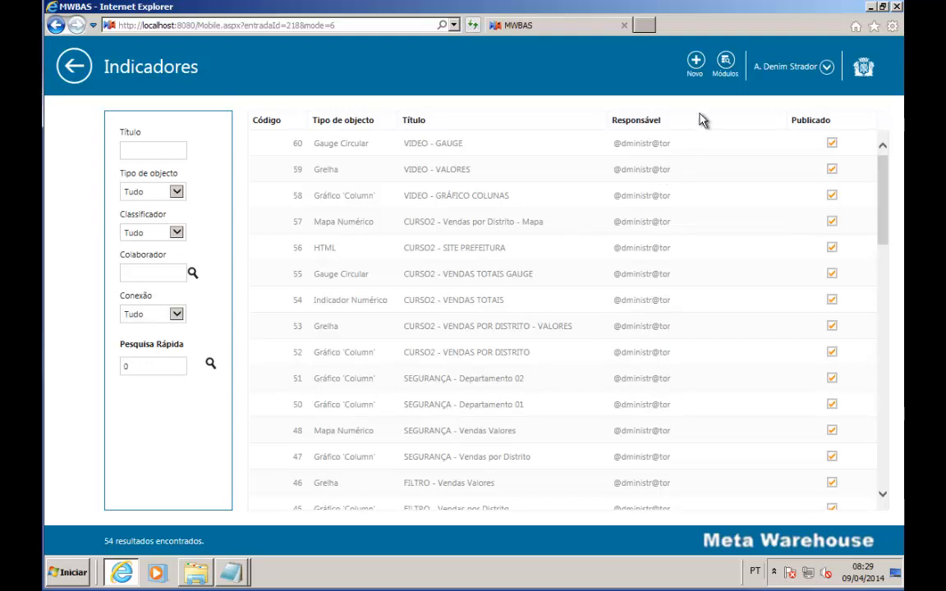
pyautogui.click(697, 61)
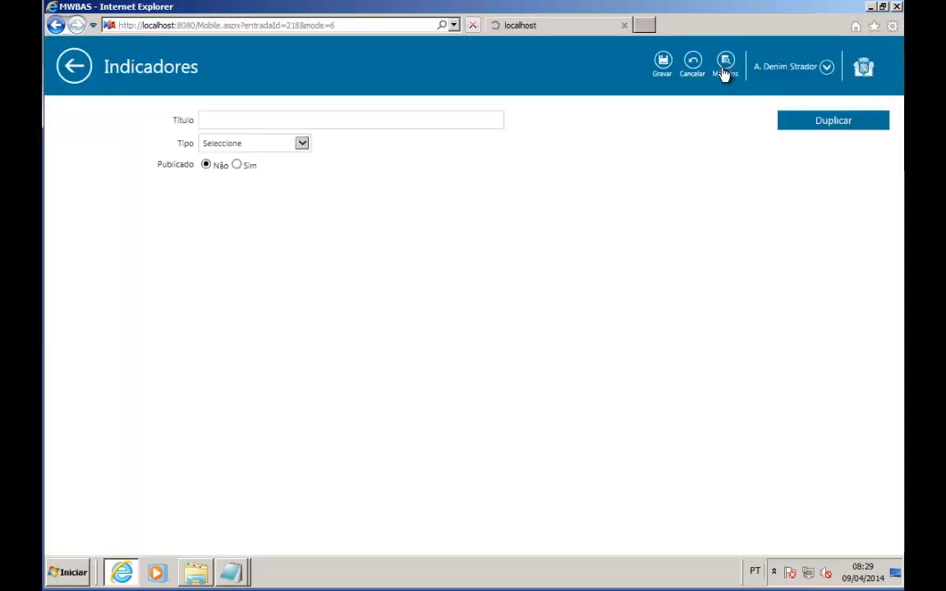
pyautogui.click(830, 125)
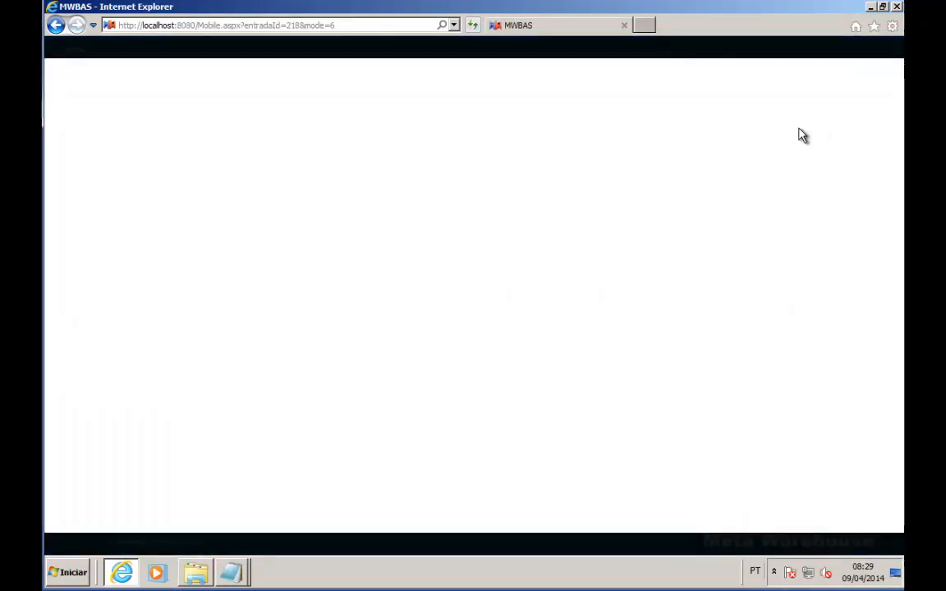
pyautogui.click(336, 144)
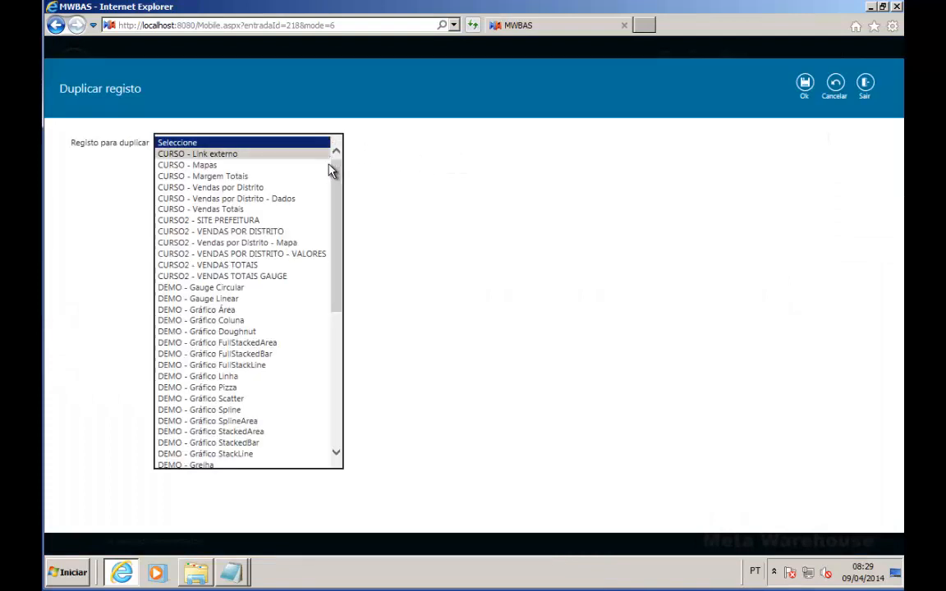
pyautogui.moveTo(337, 177); pyautogui.dragTo(338, 322)
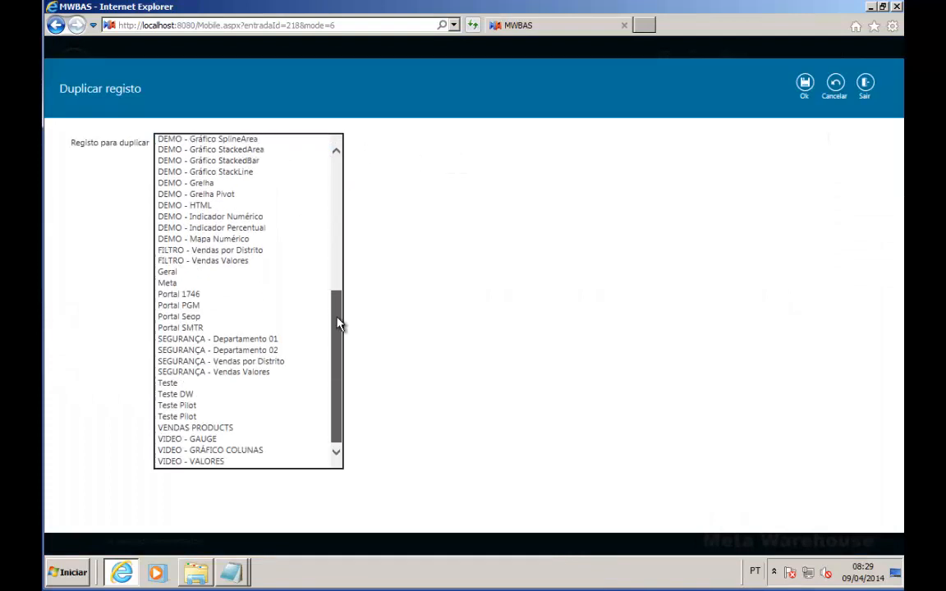
pyautogui.click(246, 450)
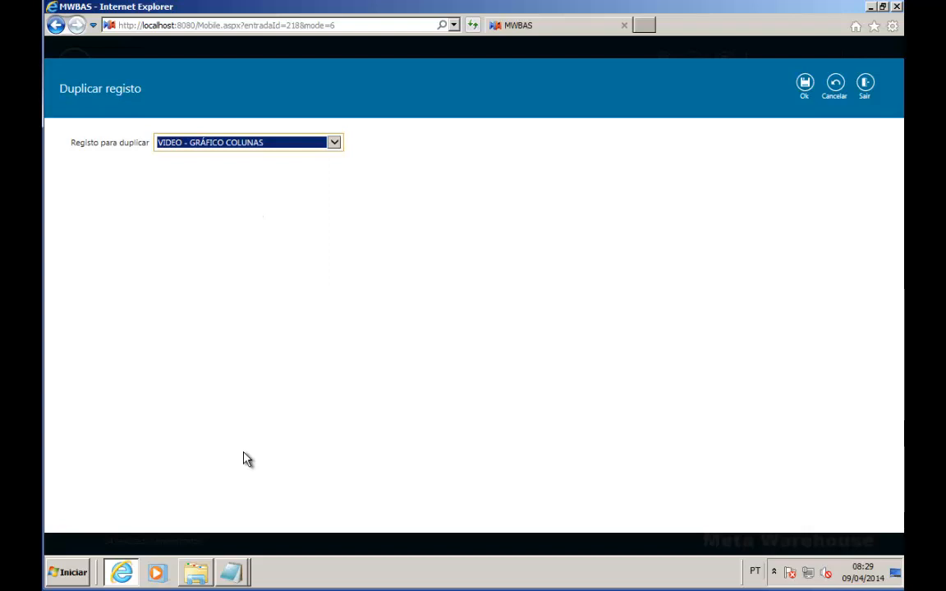
pyautogui.click(806, 84)
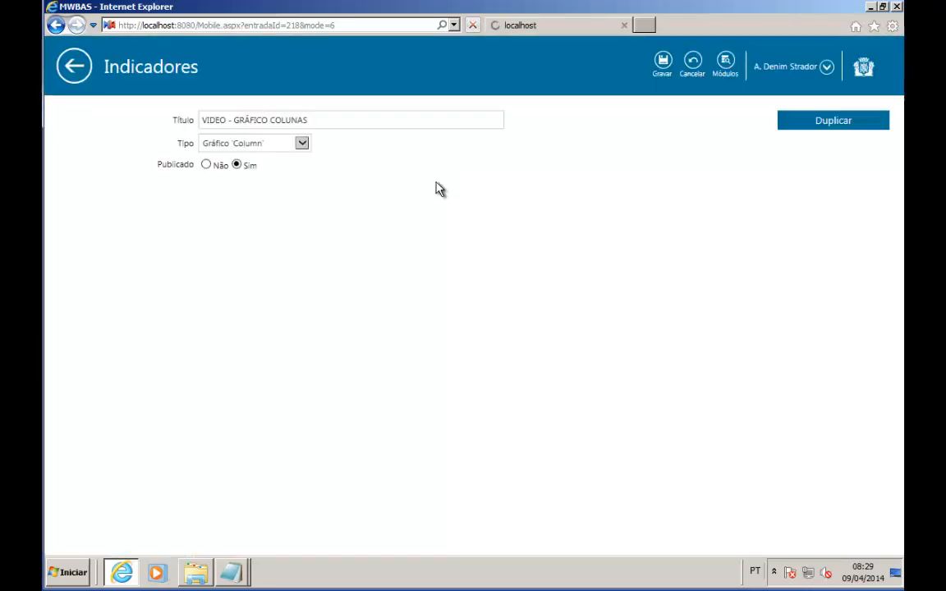
# Step: Retitle the duplicated indicator VIDEO - MAPA and change its type to Mapa Numérico
pyautogui.moveTo(236, 120); pyautogui.dragTo(371, 121)
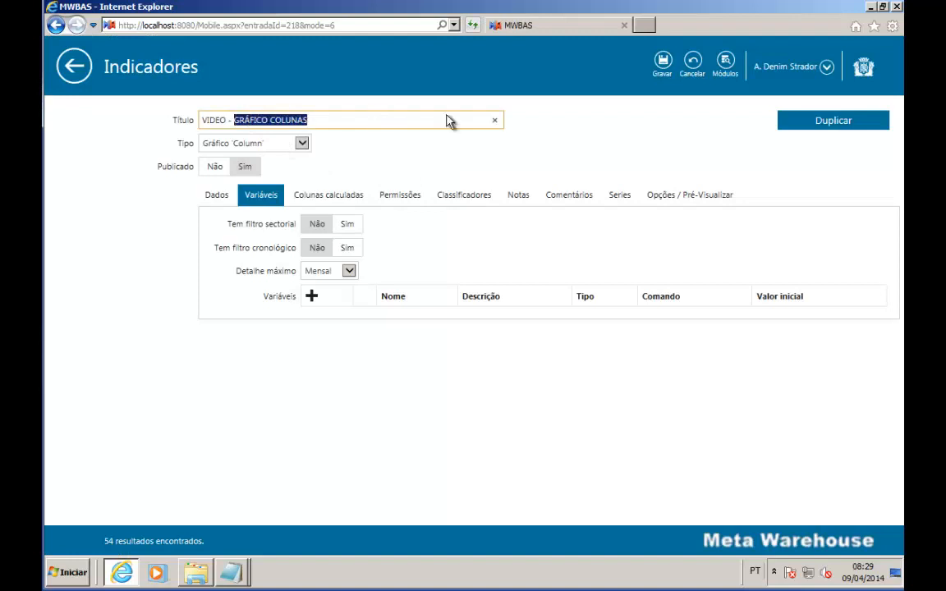
pyautogui.write('MAPA')
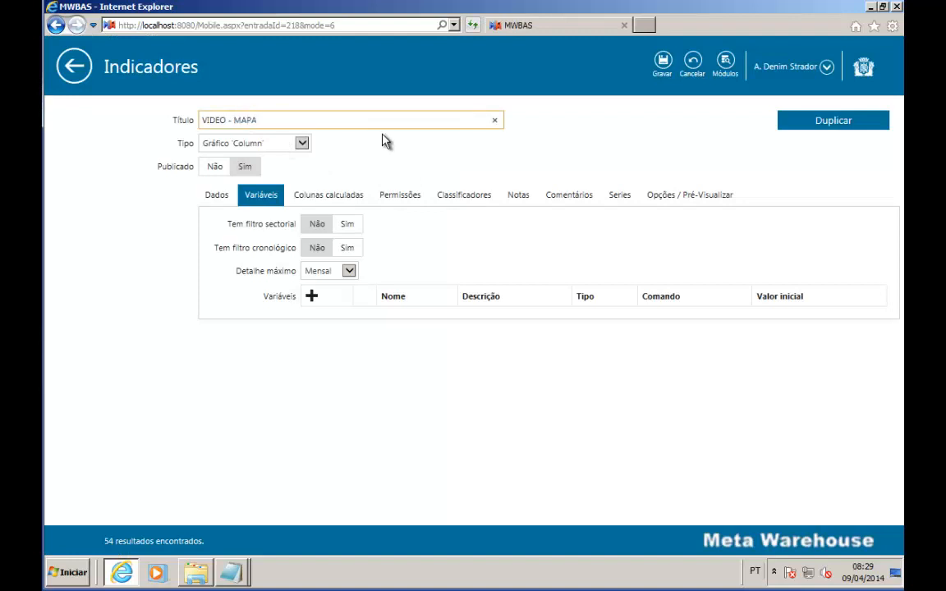
pyautogui.click(303, 144)
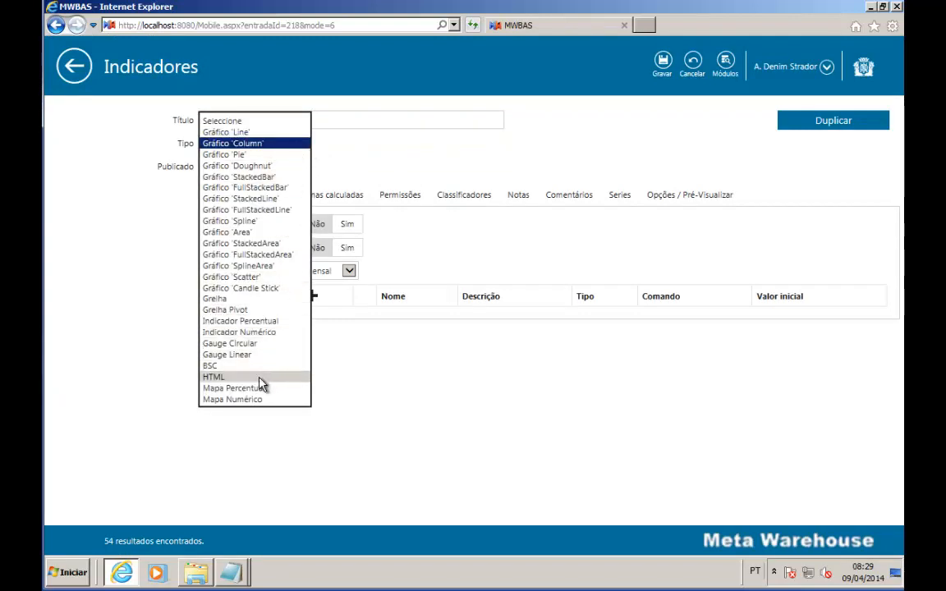
pyautogui.click(257, 400)
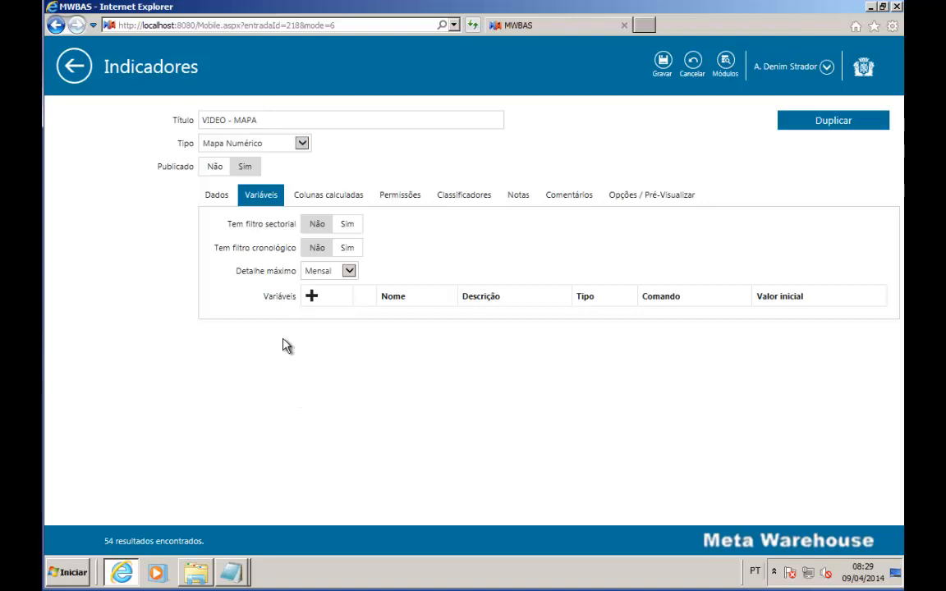
# Step: Delete the MARGEM calculated column from the VIDEO - MAPA indicator
pyautogui.click(317, 202)
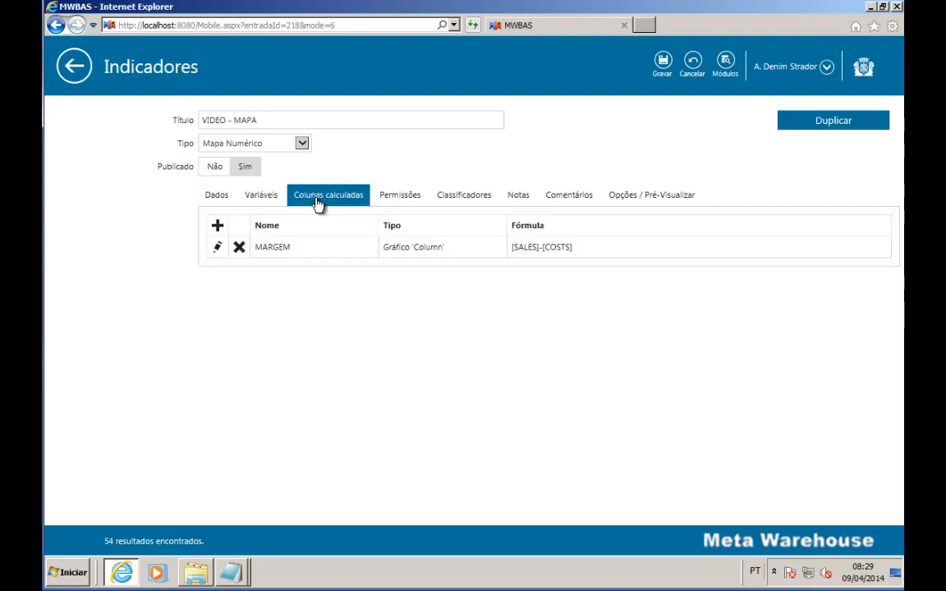
pyautogui.click(238, 249)
pyautogui.click(454, 332)
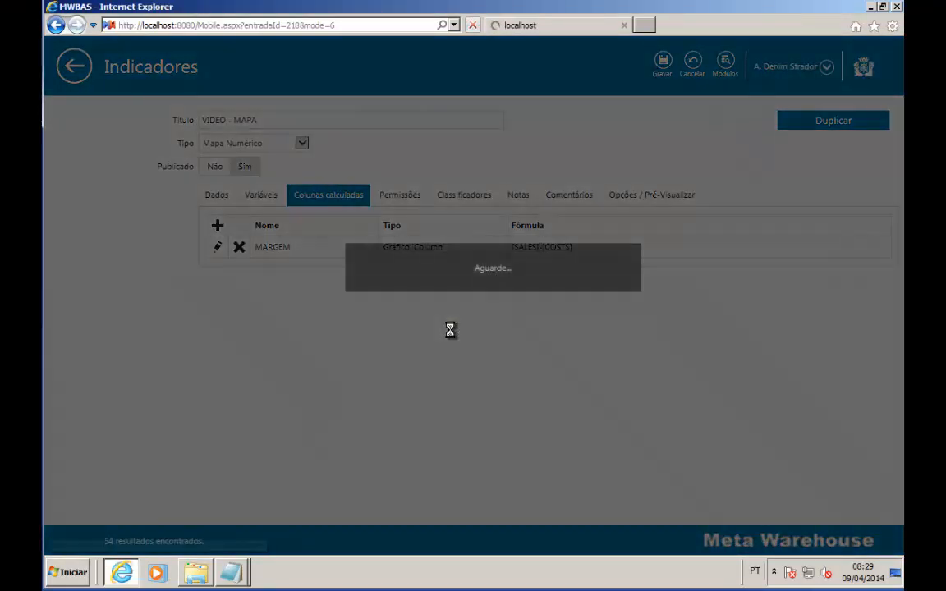
# Step: Replace the SELECT part of the data command with a query returning only [Measures].[SALES] on columns, and test it
pyautogui.click(215, 201)
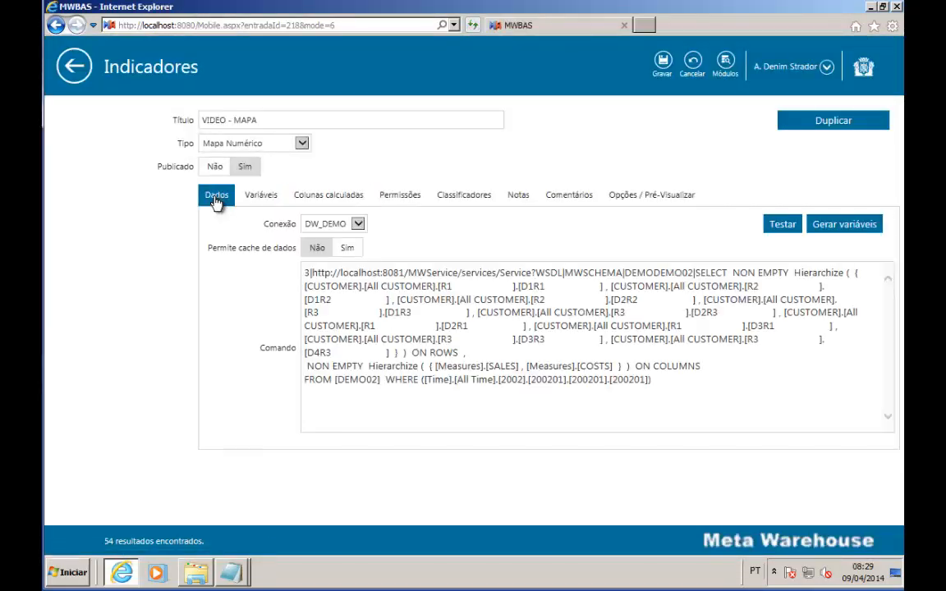
pyautogui.click(699, 273)
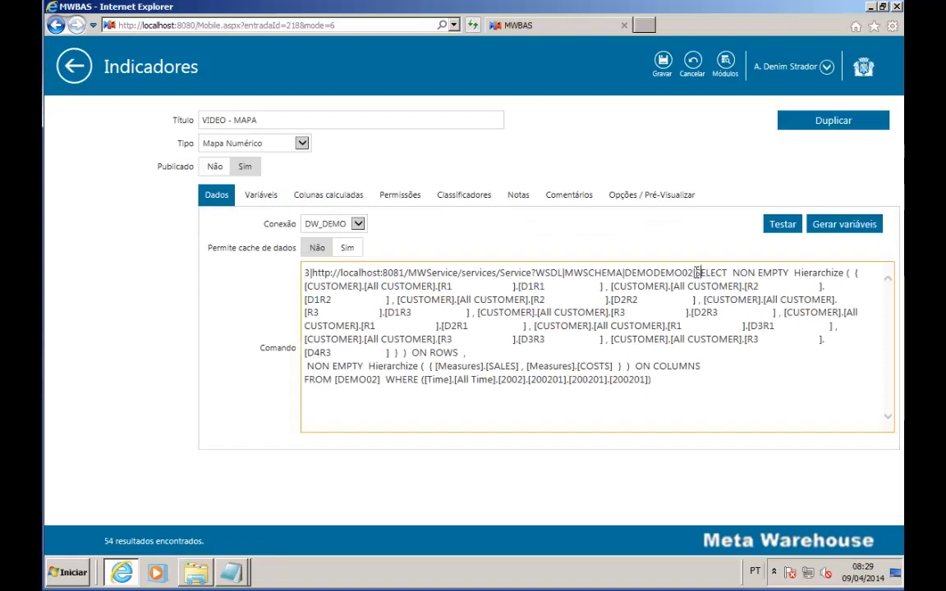
pyautogui.moveTo(697, 272); pyautogui.dragTo(735, 378)
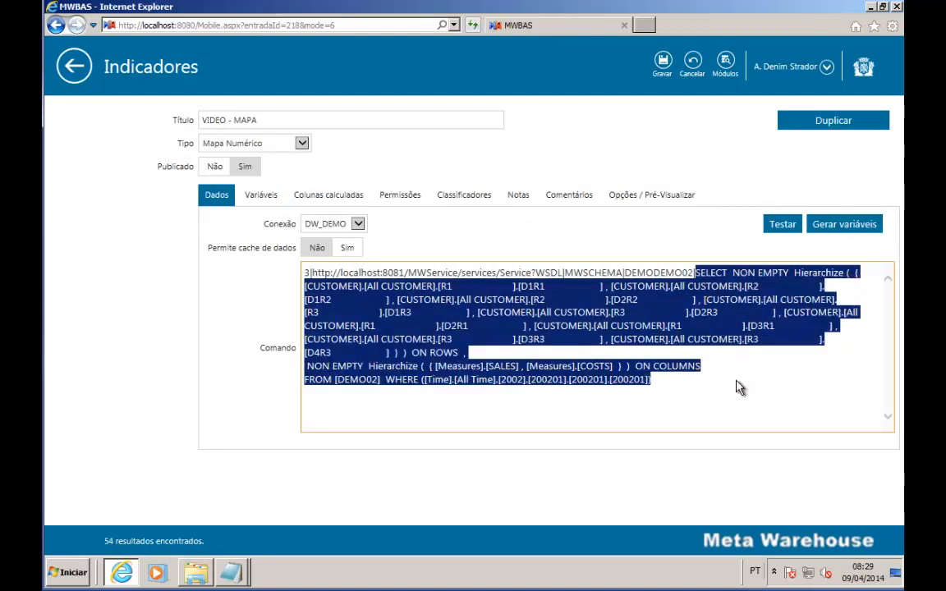
pyautogui.write('SELECT  NON EMPTY  Hierarchize ( { [CUSTOMER].[All CUSTOMER].[R1 ].[D1R1 ] , [CUSTOMER].[All CUSTOMER].[R2 ].[D1R2 ] , [CUSTOMER].[All CUSTOMER].[R2 ].[D2R2 ] , [CUSTOMER].[All CUSTOMER].[R3 ].[D1R3 ] , [CUSTOMER].[All CUSTOMER].[R3 ].[D2R3 ] , [CUSTOMER].[All CUSTOMER].[R1 ].[D2R1 ] , [CUSTOMER].[All CUSTOMER].[R1 ].[D3R1 ] , [CUSTOMER].[All CUSTOMER].[R3 ].[D3R3 ] , [CUSTOMER].[All CUSTOMER].[R3 ].[D4R3 ] } ) ON ROWS ,  NON EMPTY  Hierarchize ( { [Measures].[SALES] } ) ON COLUMNS FROM [DEMO02]  WHERE ([Time].[All Time].[2002].[200201].[200201].[200201])')
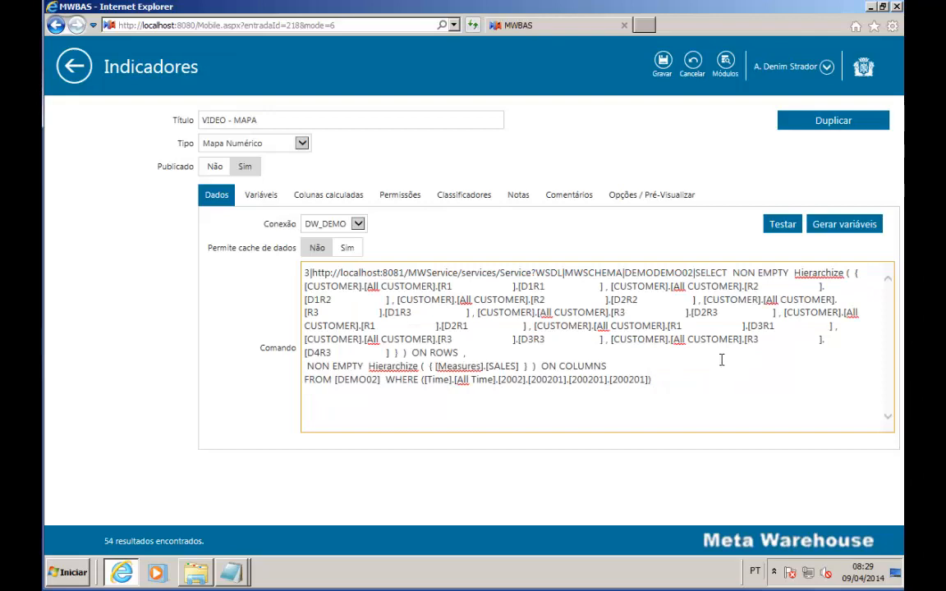
pyautogui.click(783, 224)
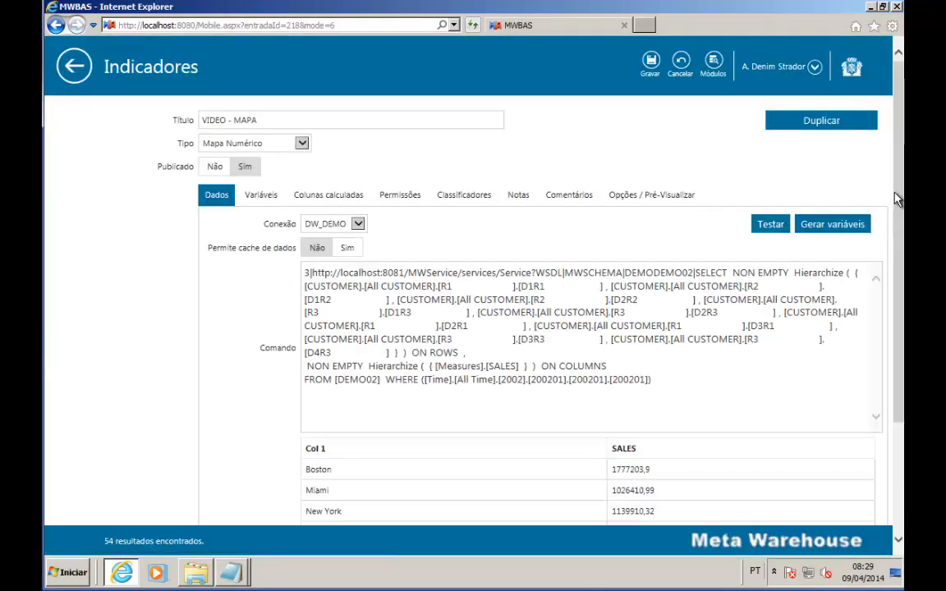
pyautogui.moveTo(898, 208); pyautogui.dragTo(898, 311)
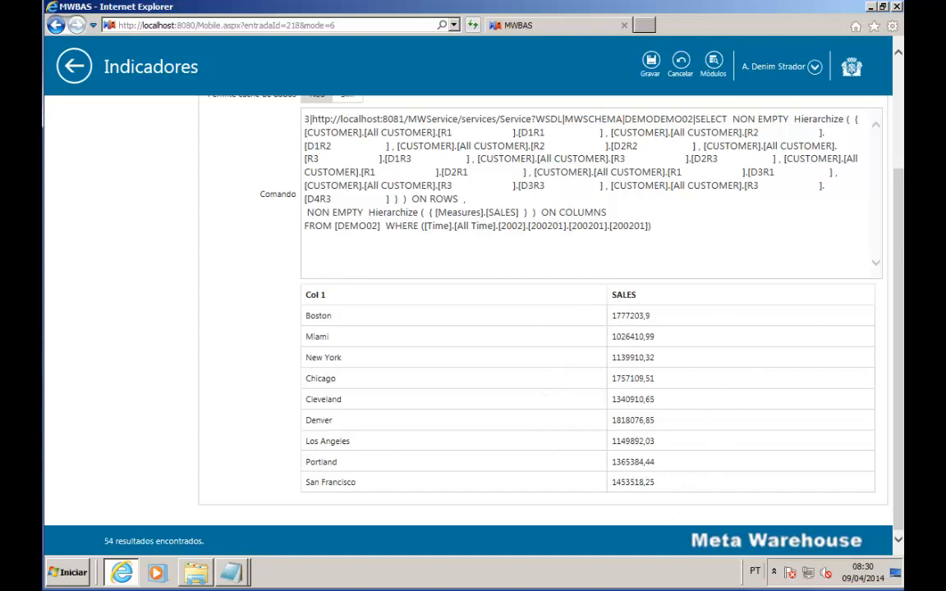
pyautogui.scroll(3, 805, 115)
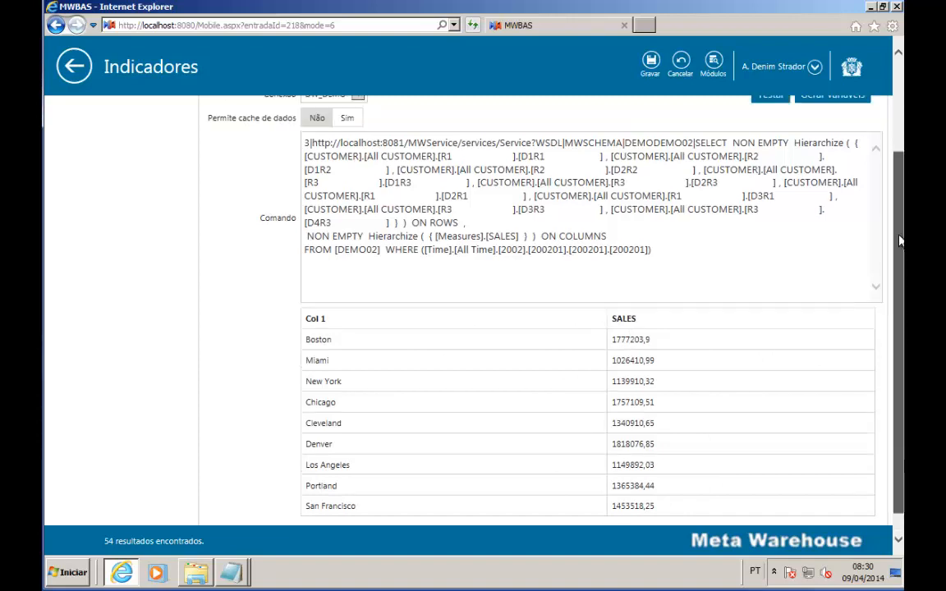
# Step: Set the map's value format to Numérico com 2 casas decimais
pyautogui.click(637, 198)
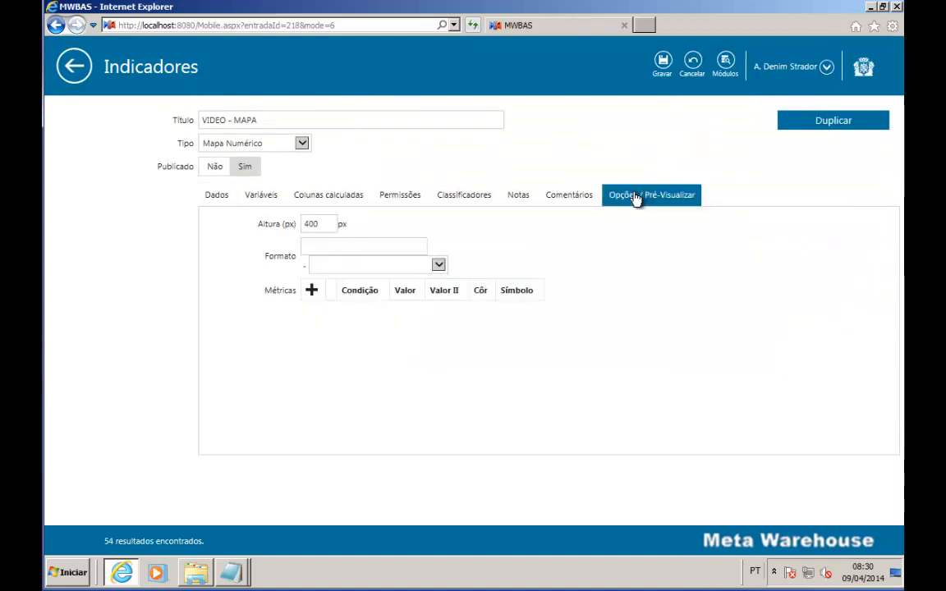
pyautogui.click(439, 264)
pyautogui.click(389, 288)
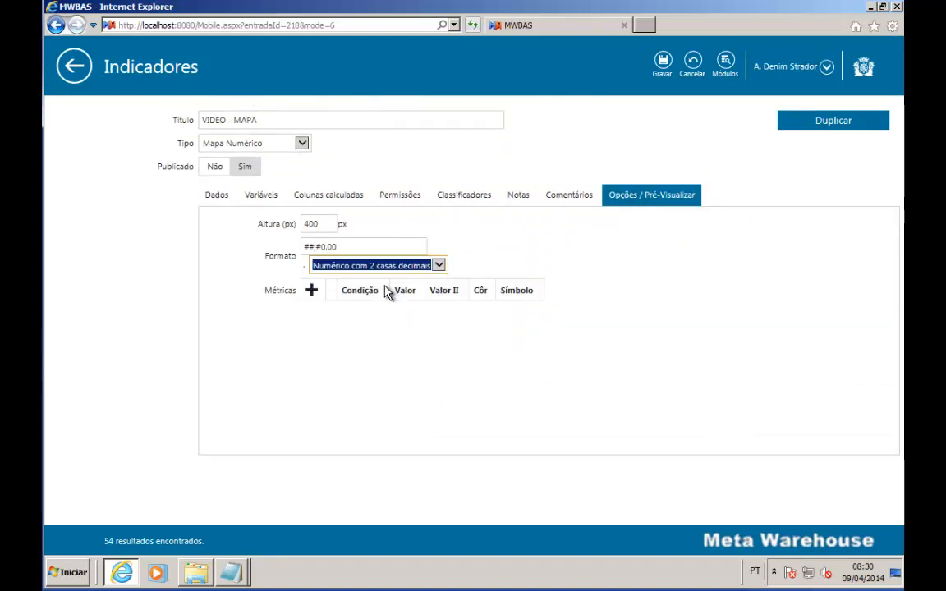
# Step: Add a metric to the map with condition Maior que, value 1.000.000 and colour Azul
pyautogui.click(312, 291)
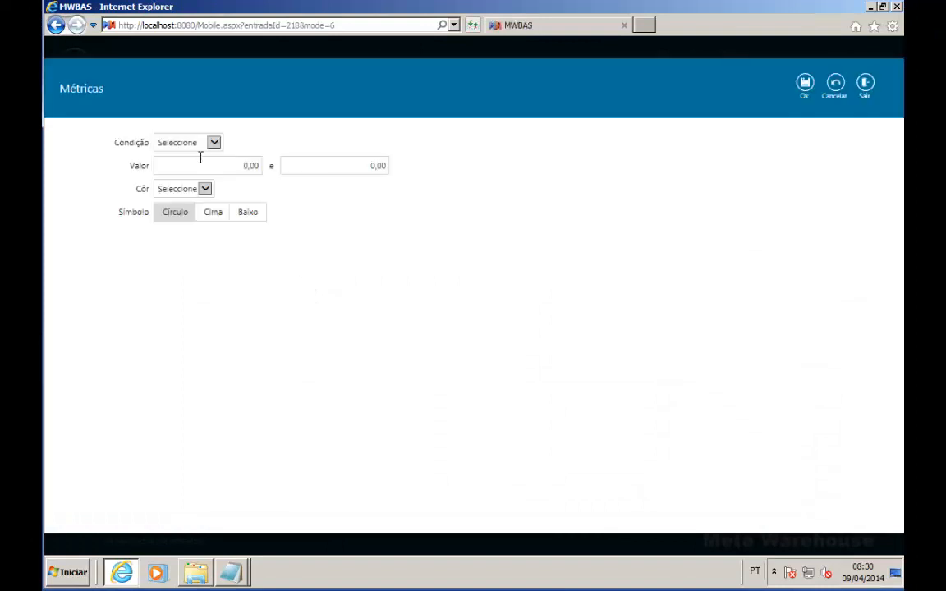
pyautogui.click(212, 143)
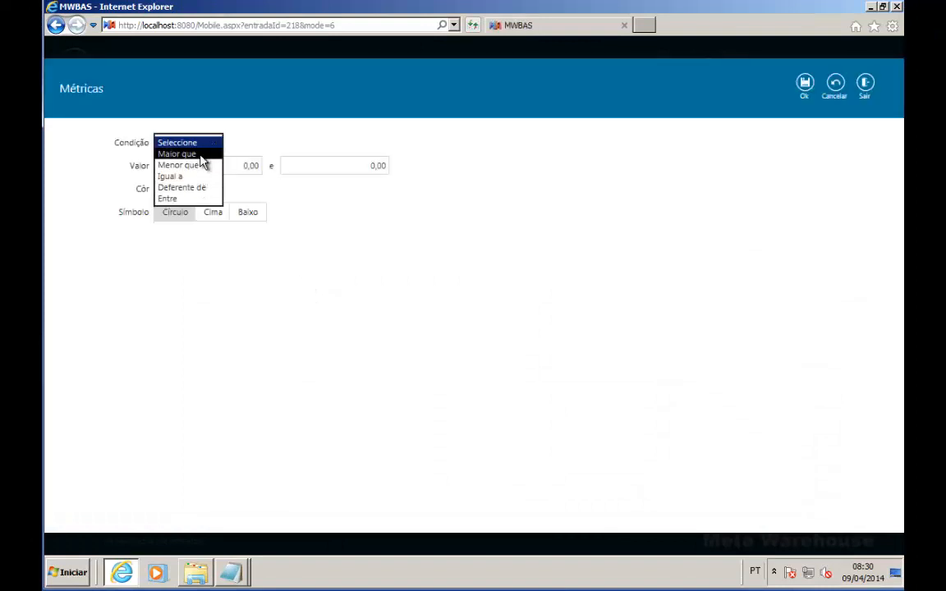
pyautogui.click(203, 160)
pyautogui.click(236, 165)
pyautogui.write('1')
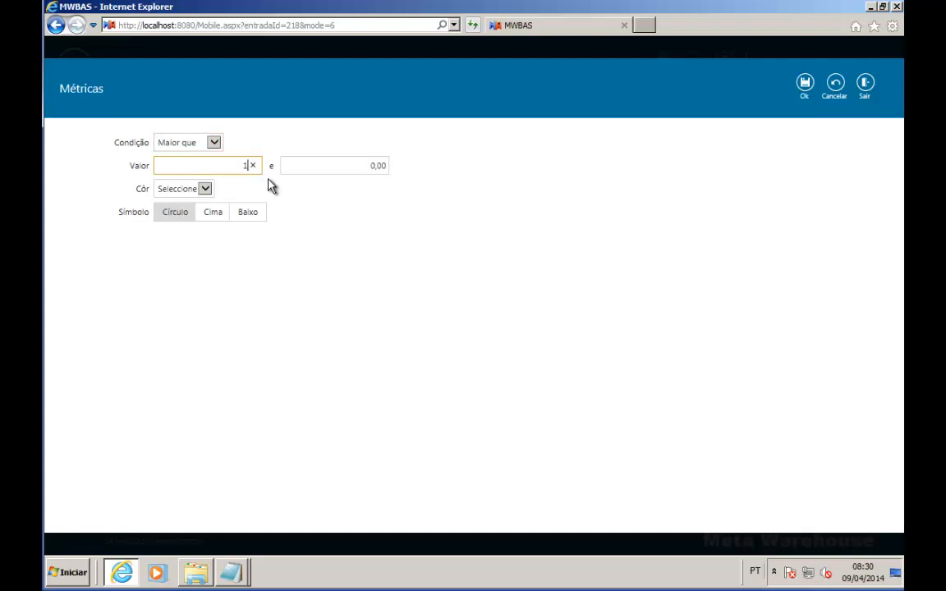
pyautogui.write('.000.000')
pyautogui.click(206, 189)
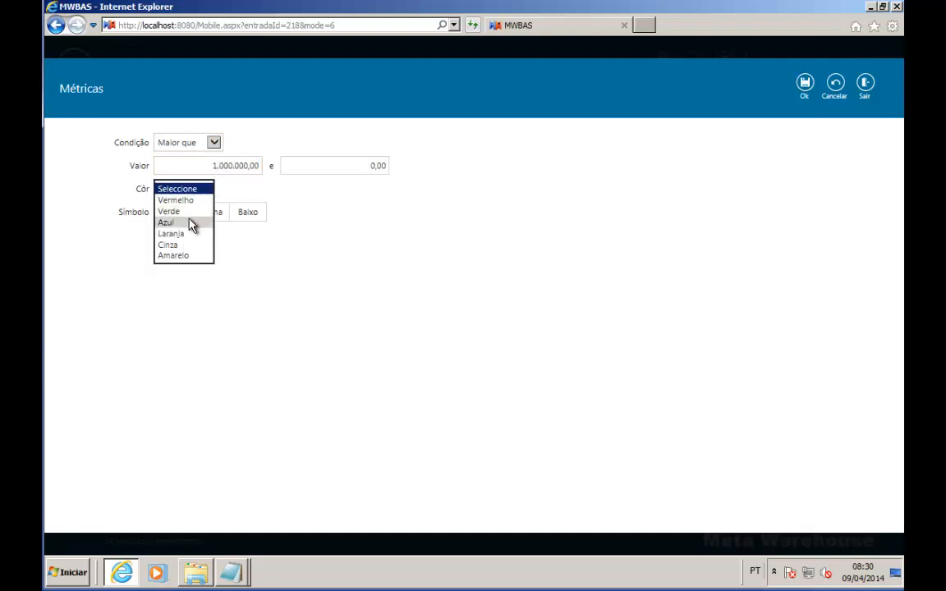
pyautogui.click(191, 223)
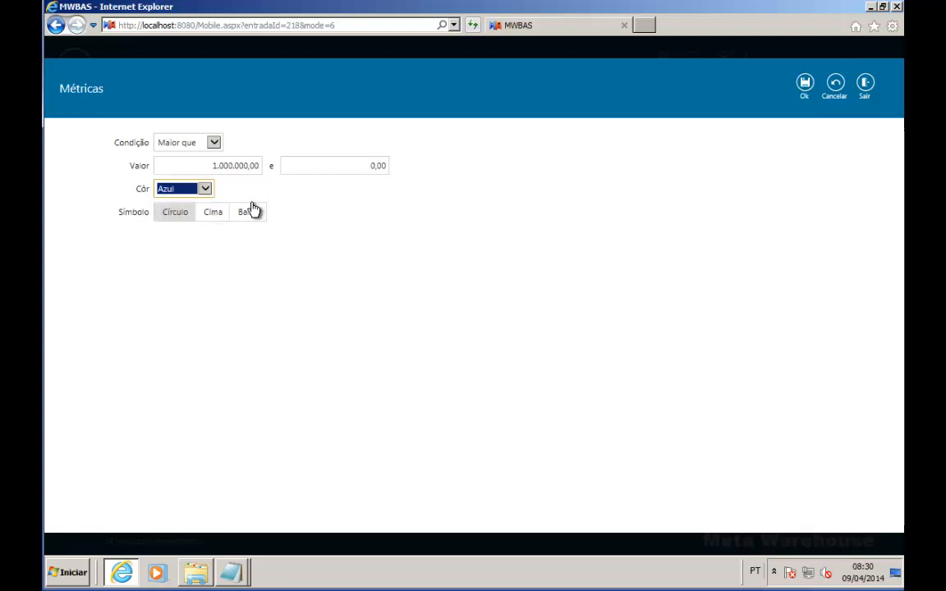
pyautogui.click(806, 85)
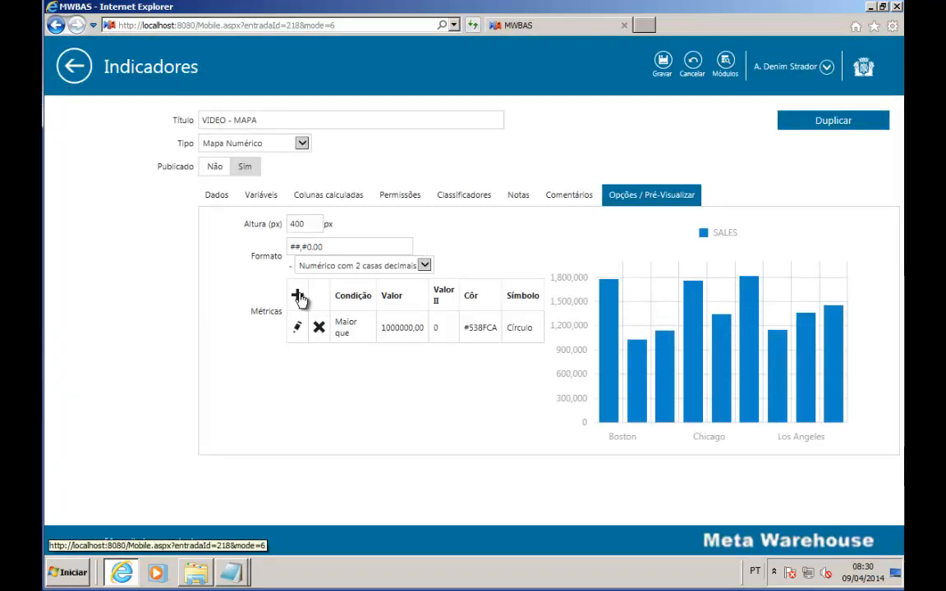
# Step: Add a second map metric with condition Menor que, value 1.000.000 and colour Vermelho
pyautogui.click(297, 295)
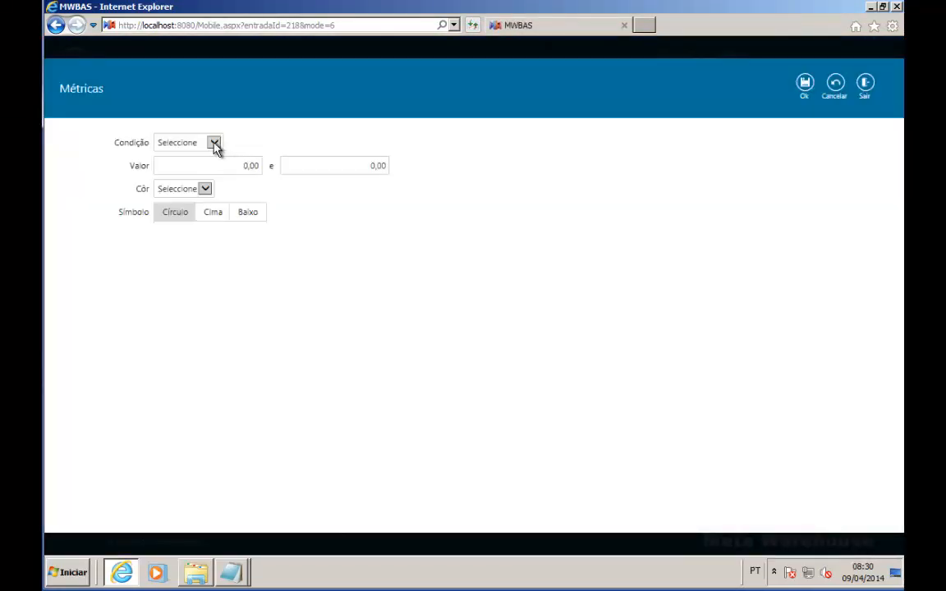
pyautogui.click(214, 143)
pyautogui.click(205, 164)
pyautogui.click(238, 167)
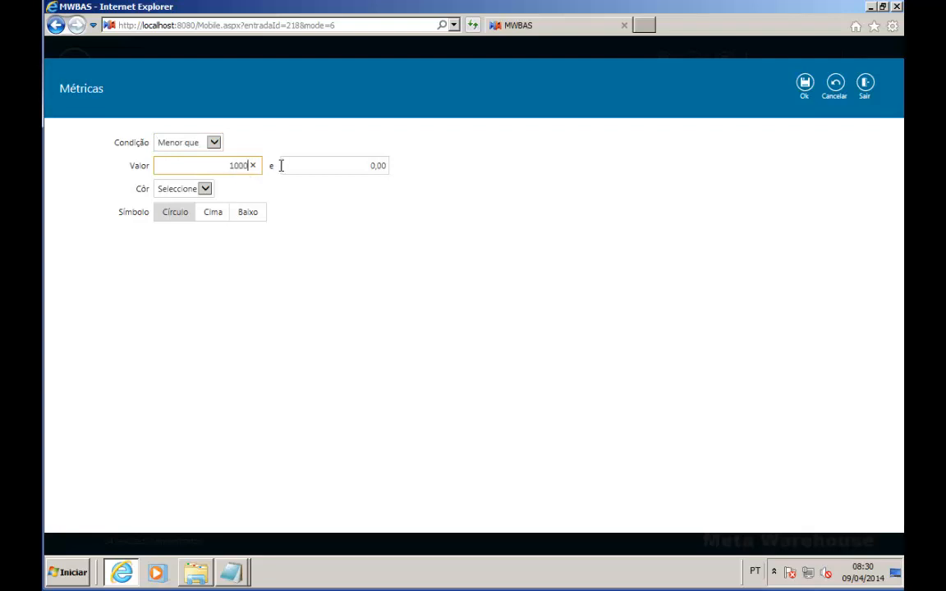
pyautogui.click(205, 190)
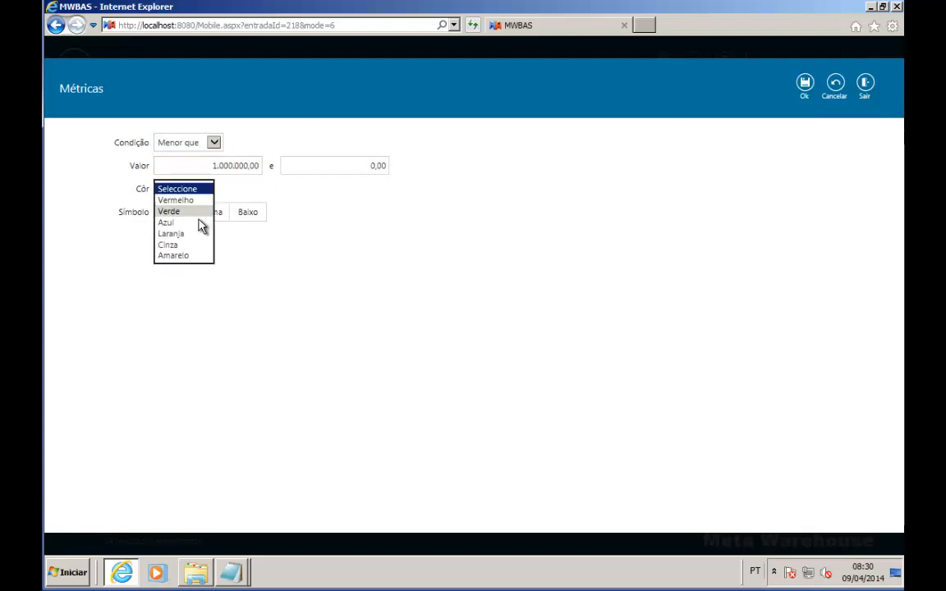
pyautogui.click(190, 200)
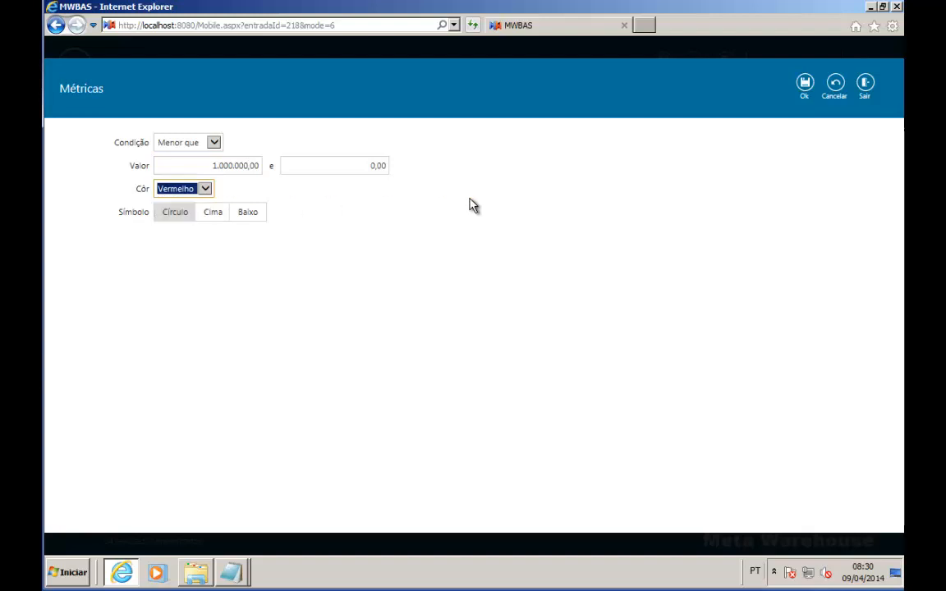
pyautogui.click(805, 84)
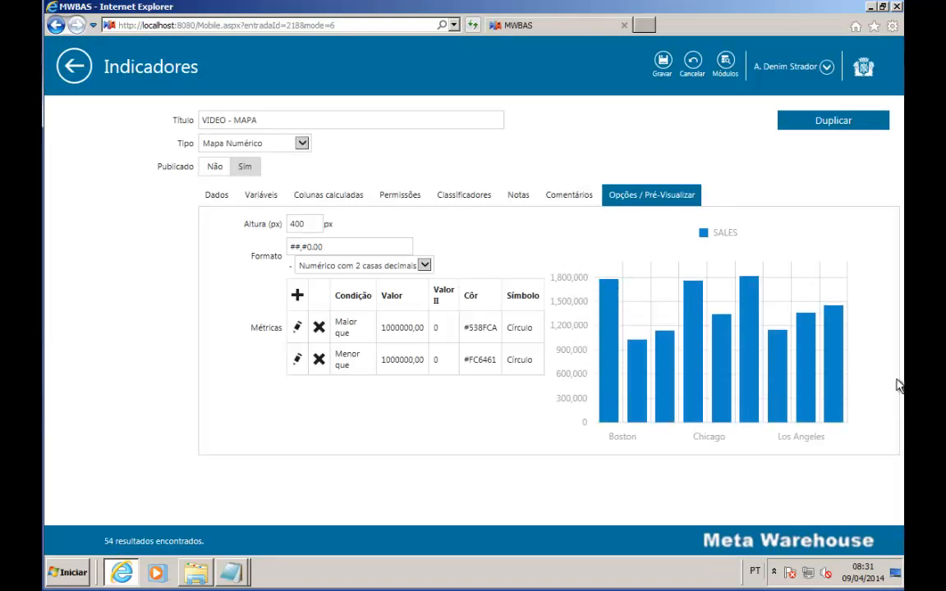
# Step: Save the VIDEO - MAPA indicator and go to the Dashboards page
pyautogui.moveTo(616, 302)
pyautogui.click(664, 63)
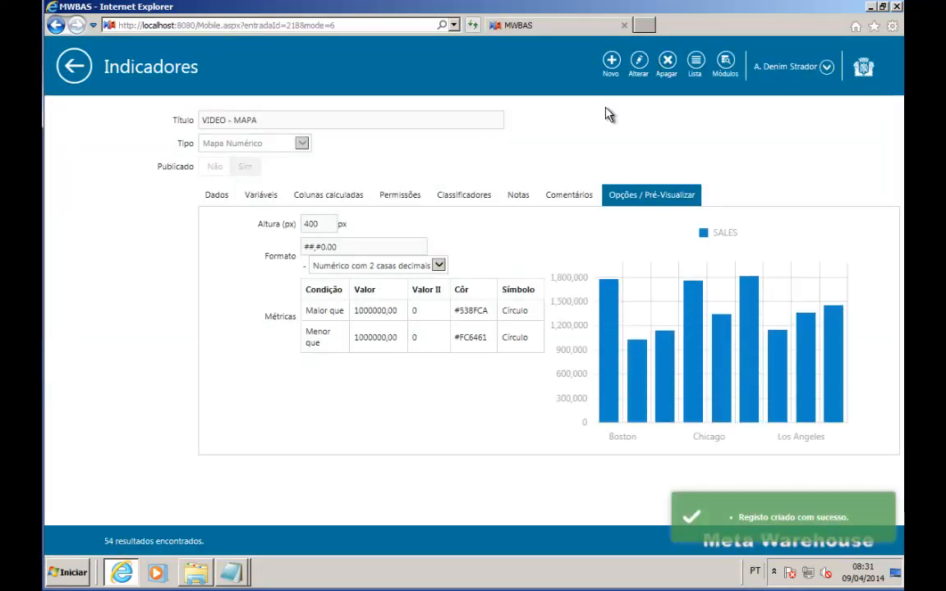
pyautogui.click(72, 66)
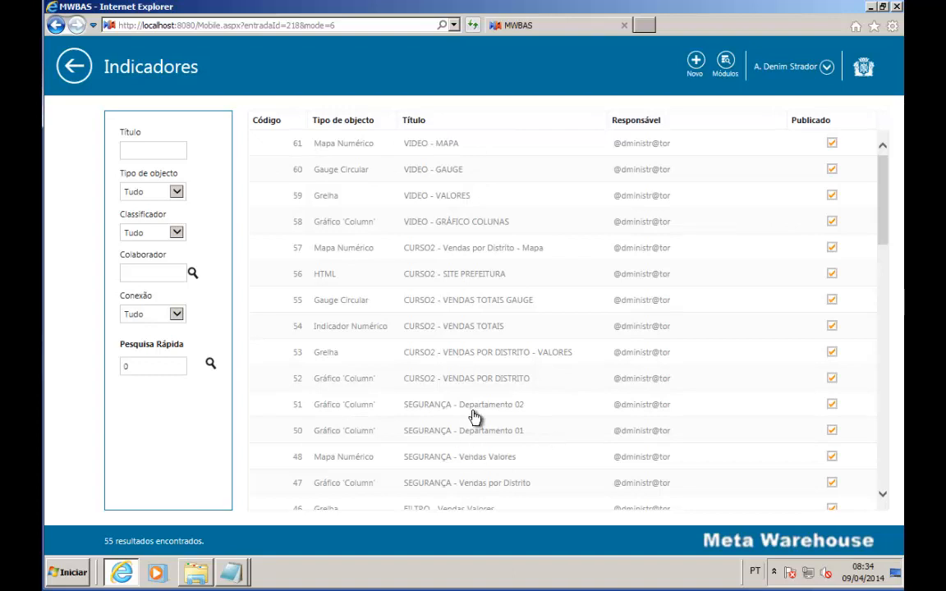
pyautogui.moveTo(890, 171); pyautogui.dragTo(894, 148)
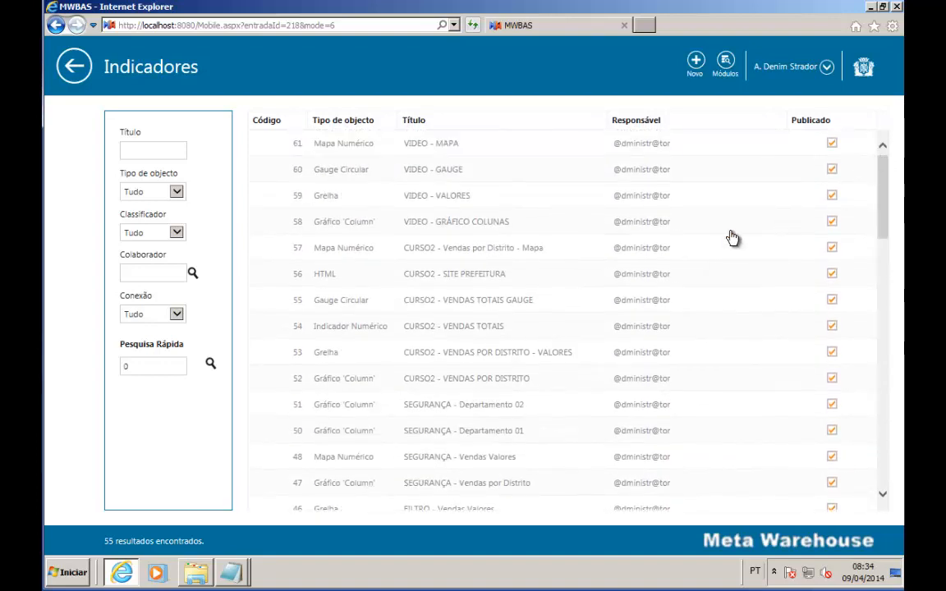
pyautogui.click(71, 67)
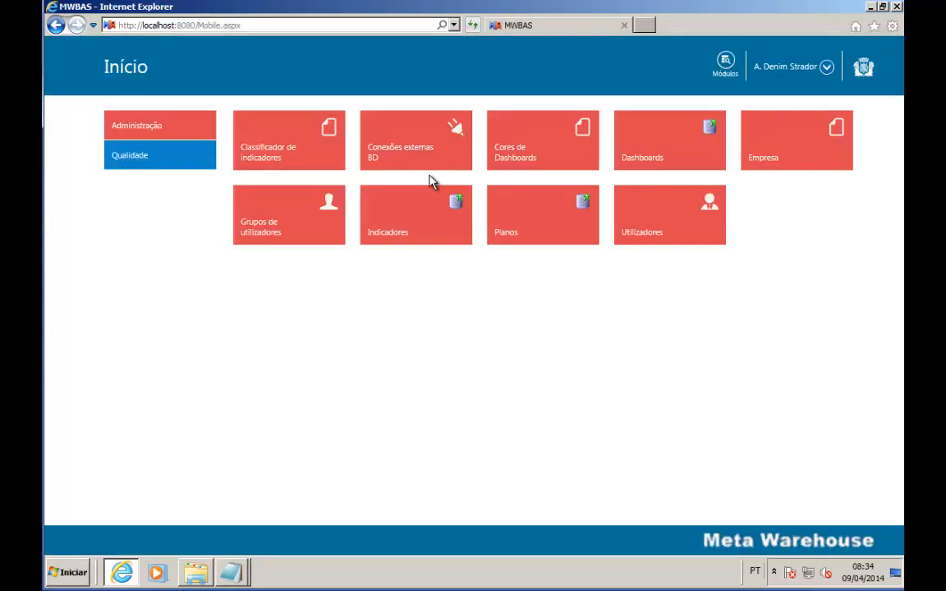
pyautogui.click(657, 141)
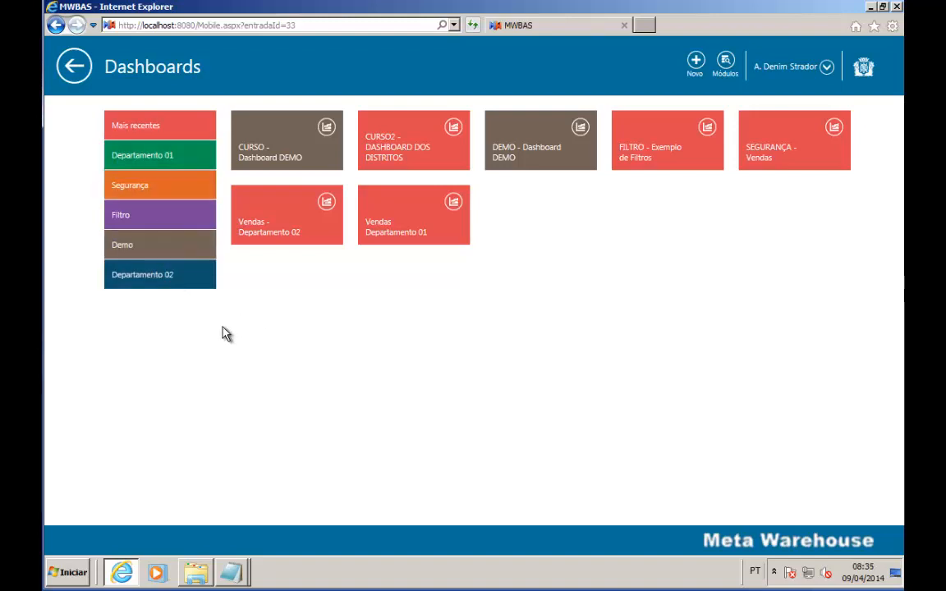
# Step: Browse the existing dashboards through the Departamento 01, Mais recentes, Demo and Departamento 02 filters, and clear the filters
pyautogui.click(164, 164)
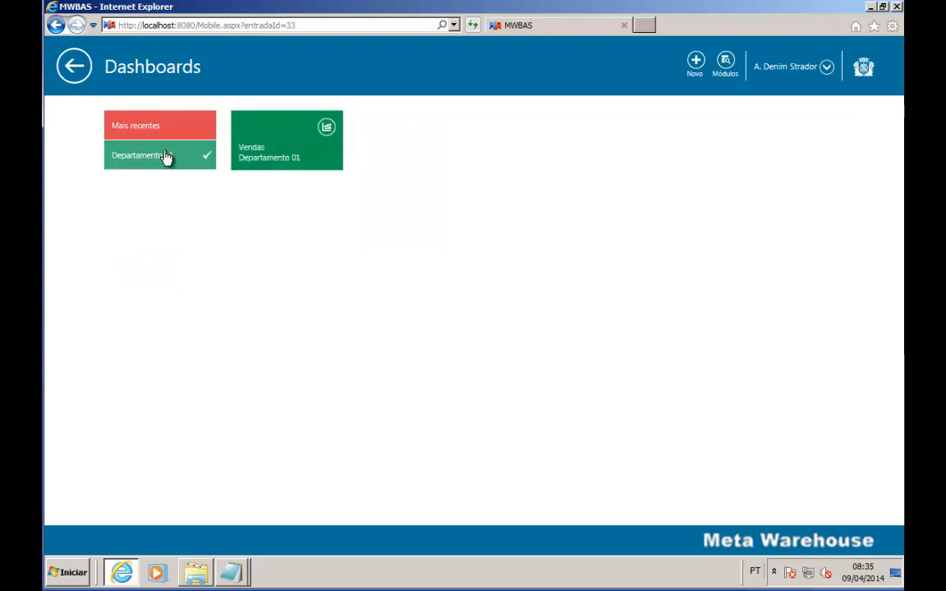
pyautogui.click(168, 130)
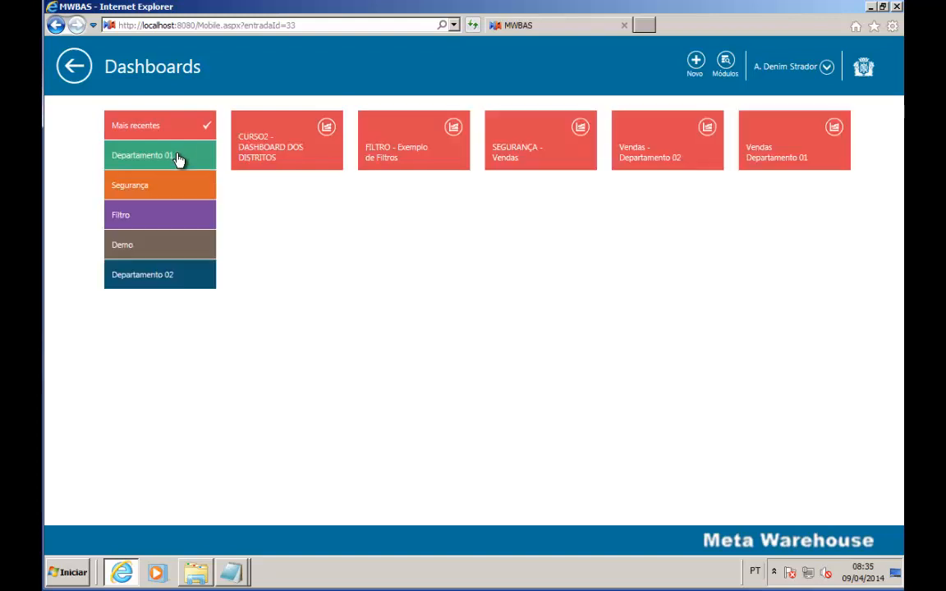
pyautogui.click(171, 248)
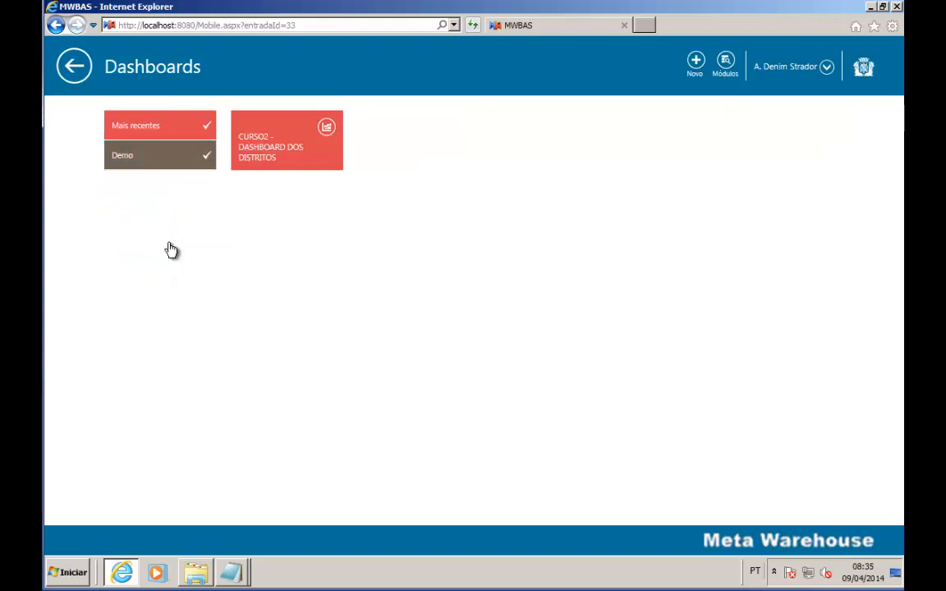
pyautogui.click(173, 158)
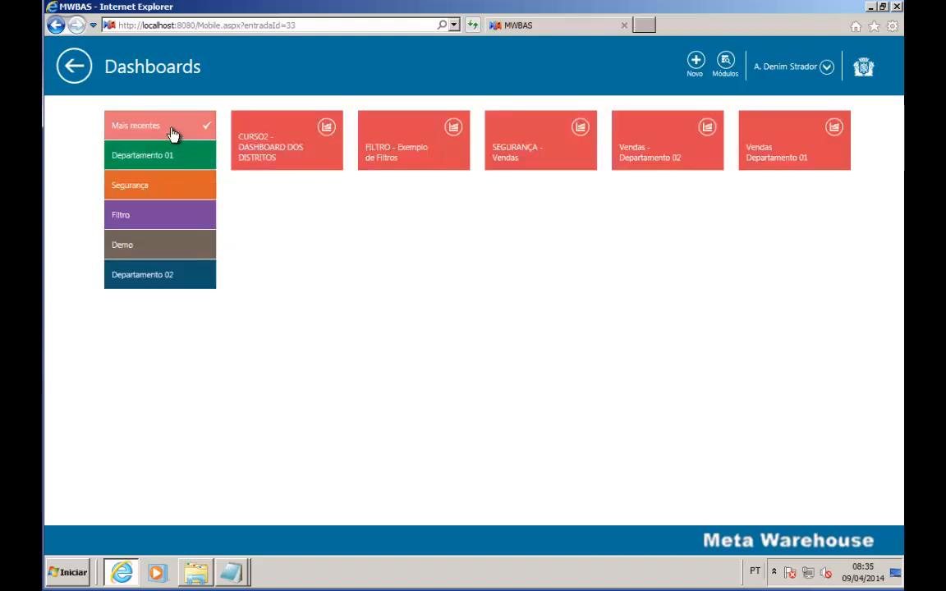
pyautogui.click(174, 276)
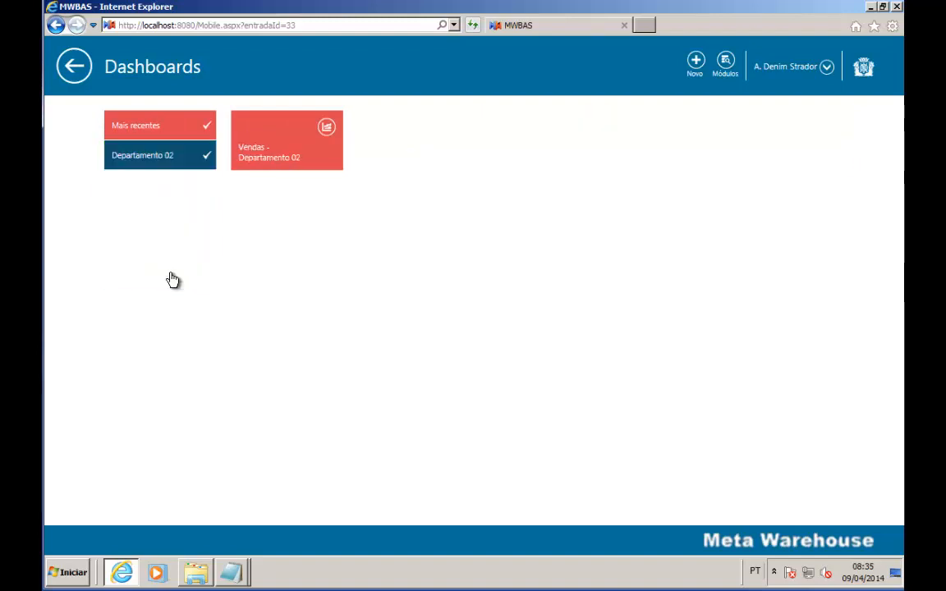
pyautogui.click(179, 162)
pyautogui.click(181, 123)
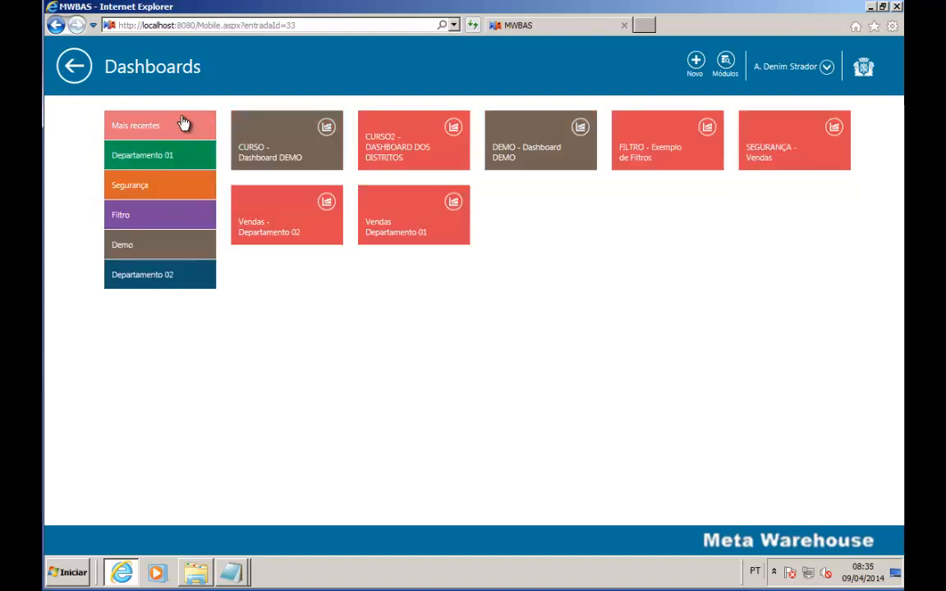
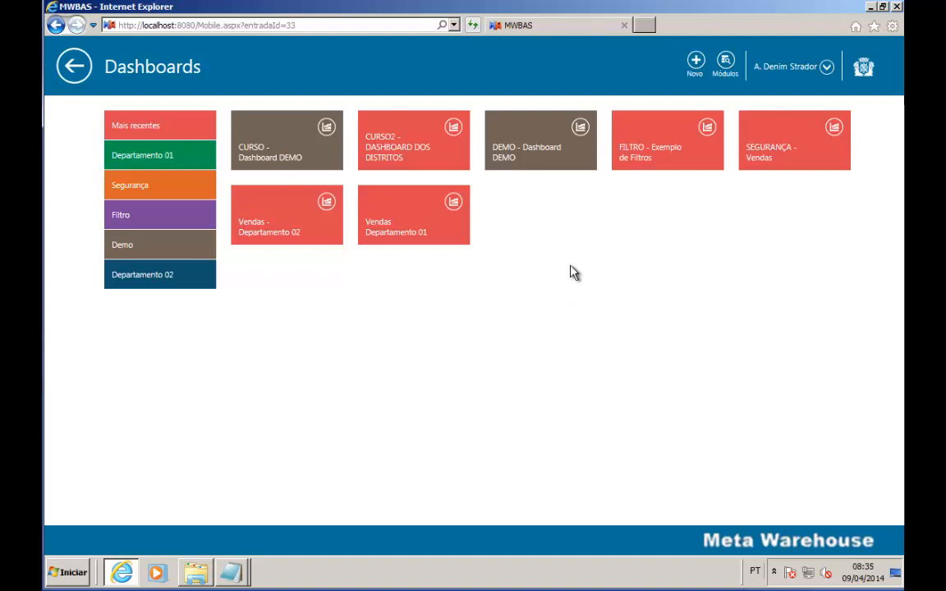
# Step: Create a new dashboard titled VIDEO - DASHBOARD and set it as published
pyautogui.click(697, 62)
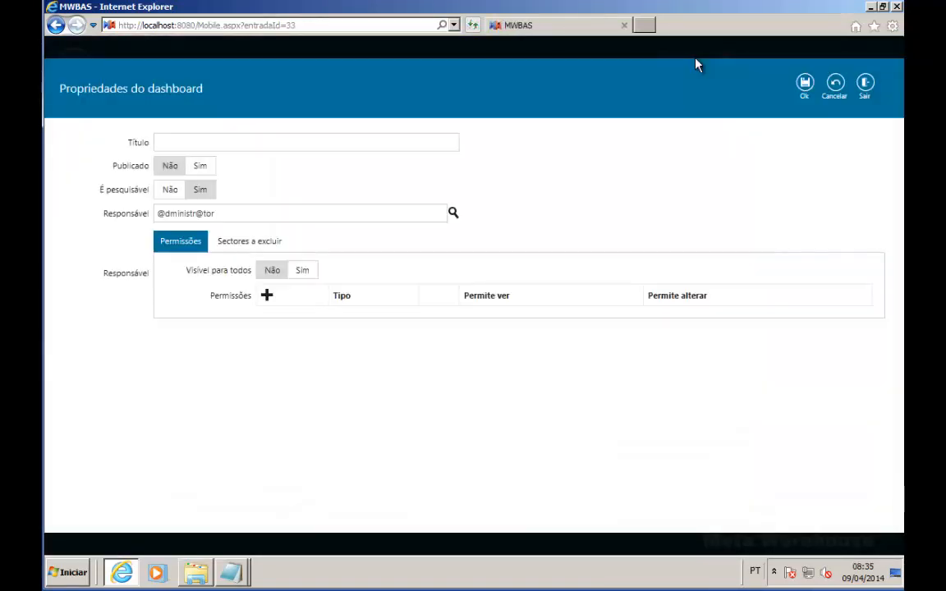
pyautogui.click(237, 140)
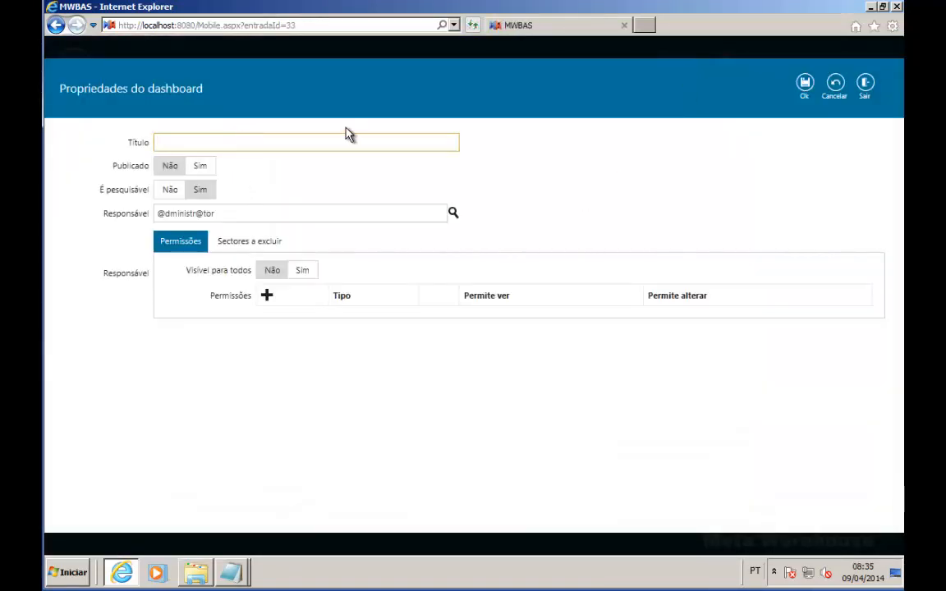
pyautogui.write('VIDEO - DASHBOARD')
pyautogui.click(204, 173)
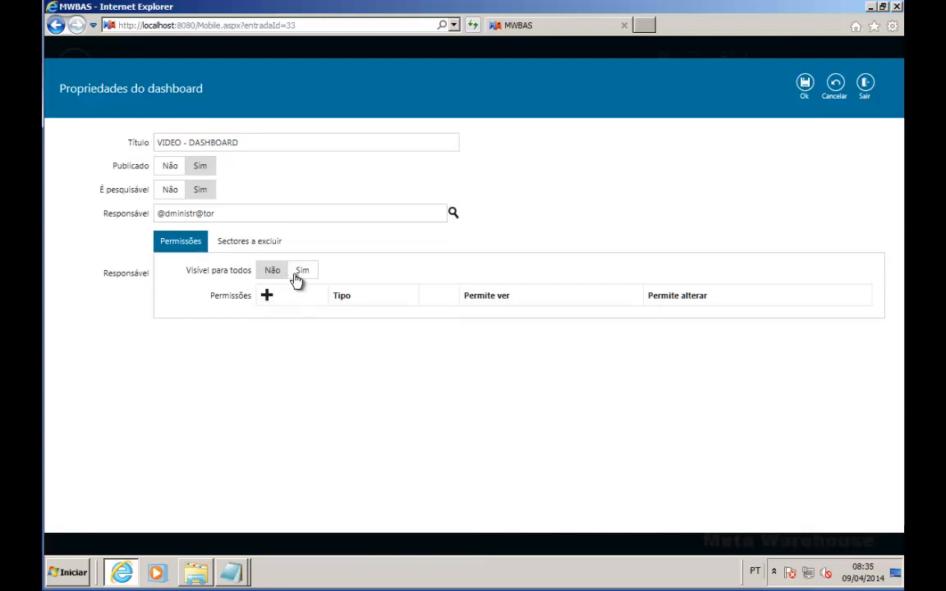
# Step: Grant the Administradores do sistema user group view and edit permission on the dashboard, and accept its properties
pyautogui.click(266, 296)
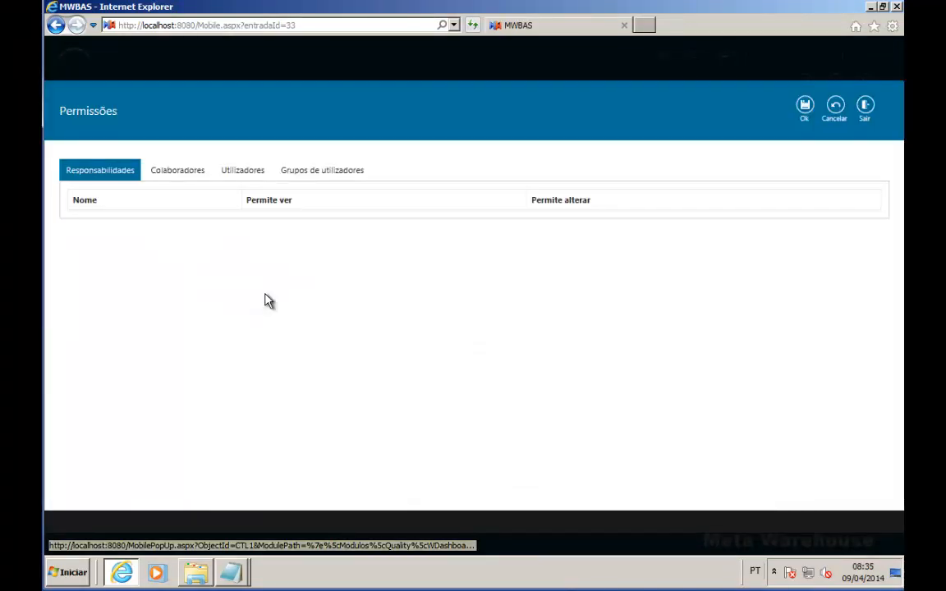
pyautogui.click(311, 171)
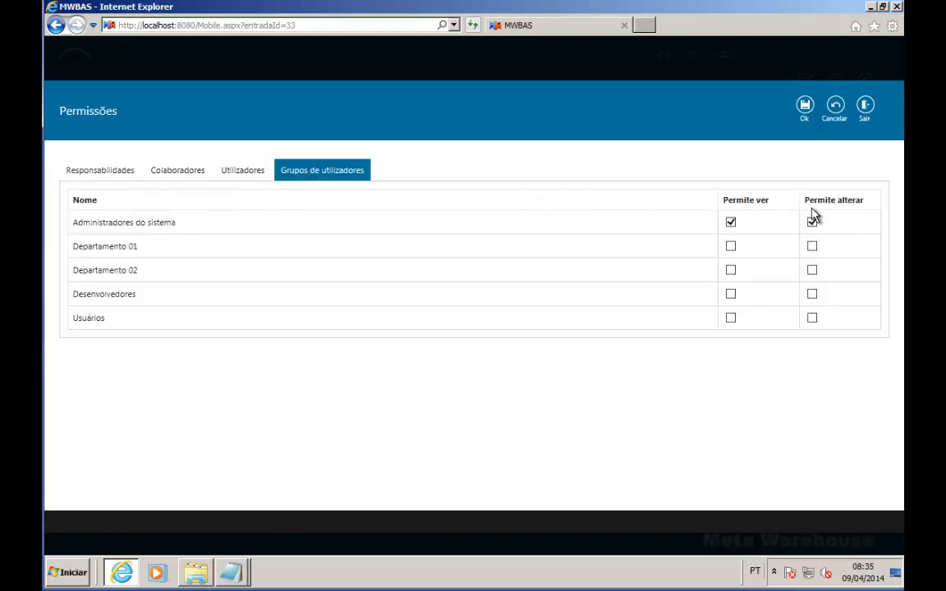
pyautogui.click(805, 106)
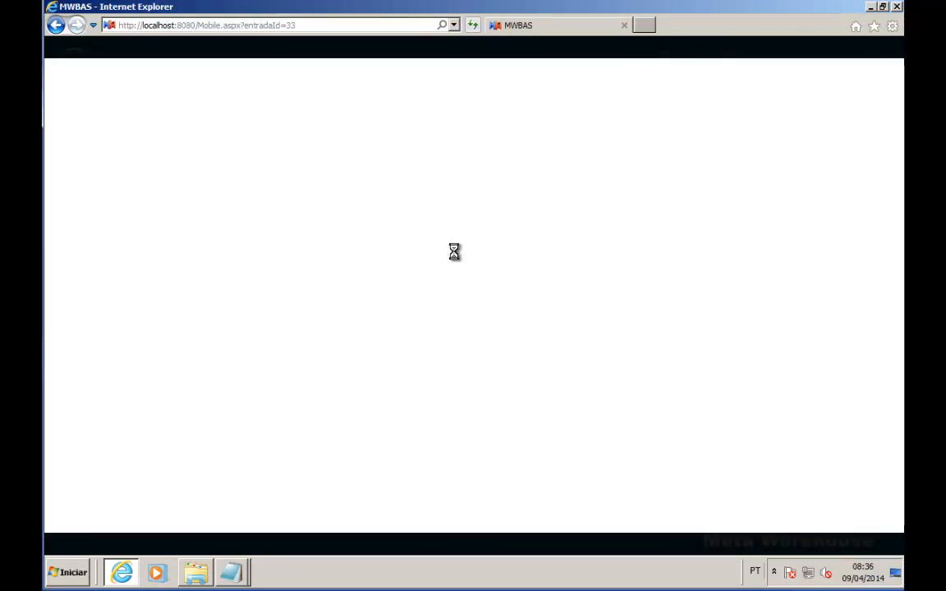
pyautogui.click(805, 85)
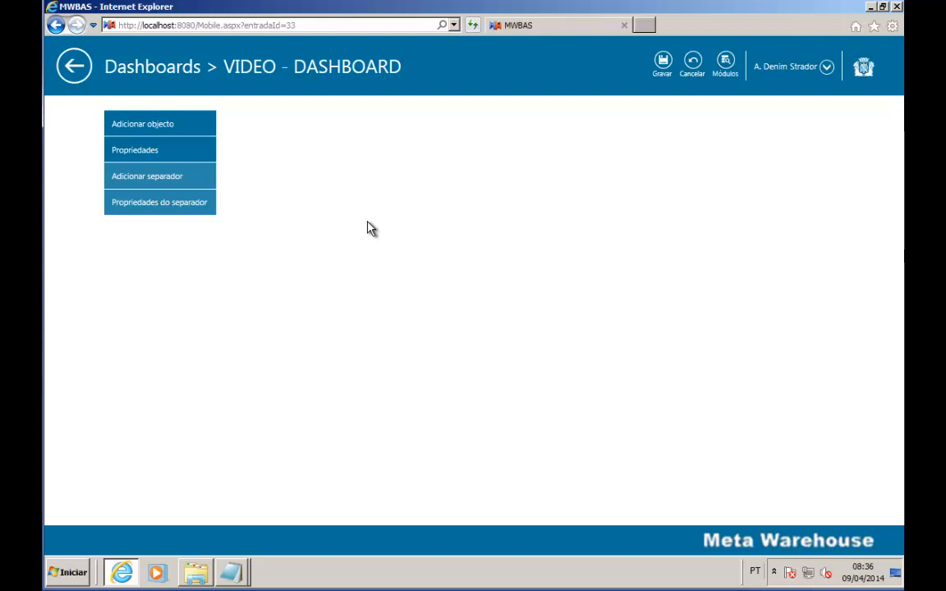
# Step: Add the VIDEO - GRÁFICO COLUNAS indicator from the Demo category to the dashboard
pyautogui.click(156, 129)
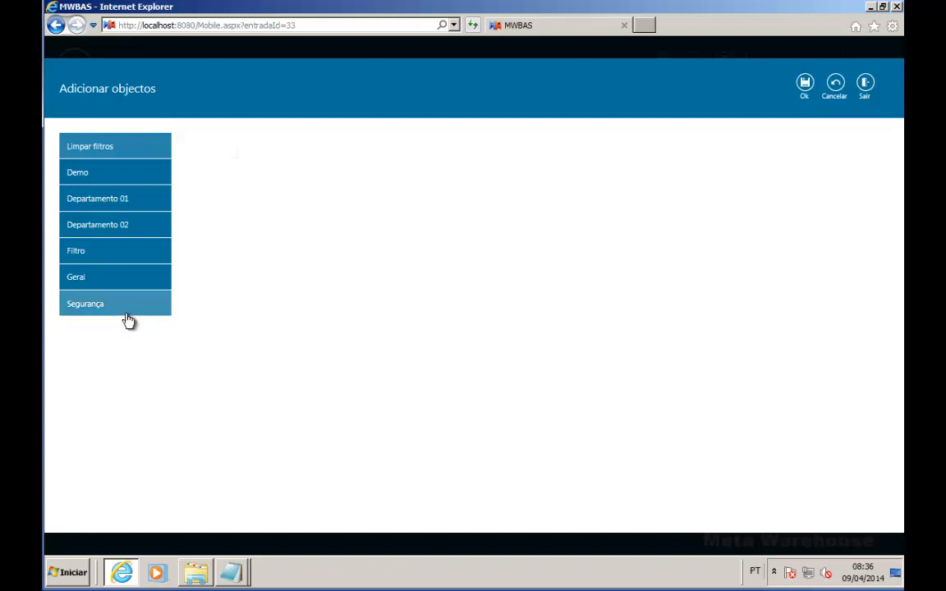
pyautogui.click(119, 174)
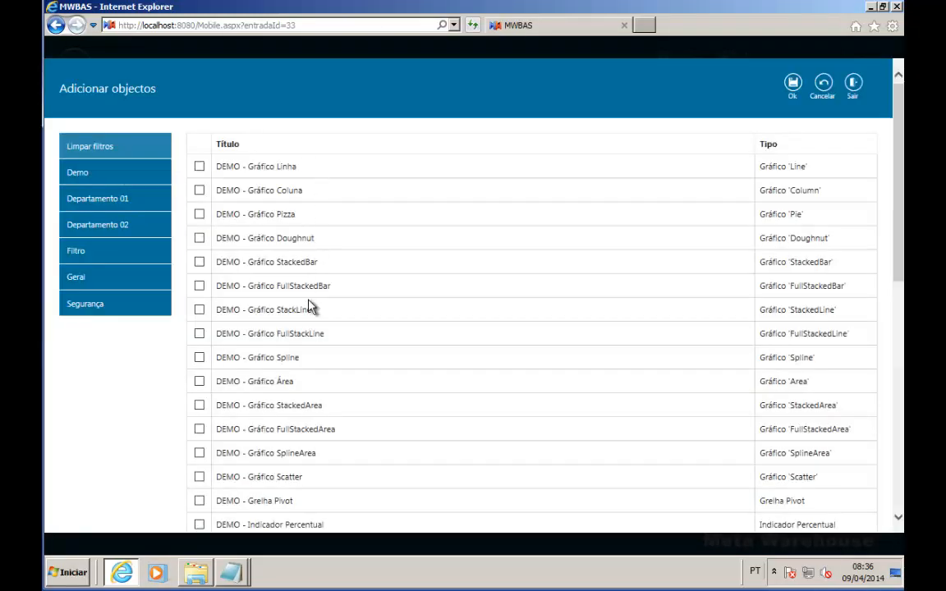
pyautogui.click(120, 199)
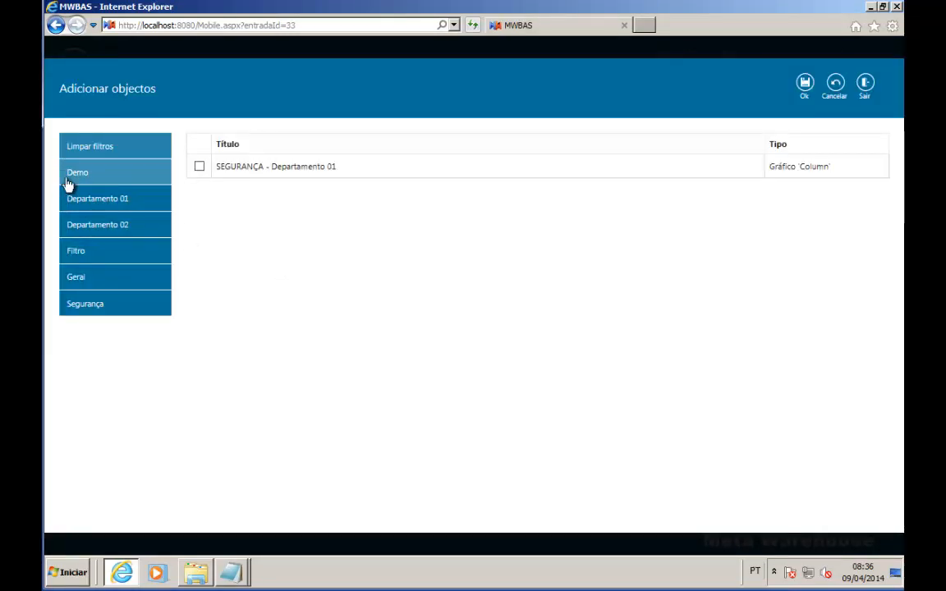
pyautogui.click(76, 174)
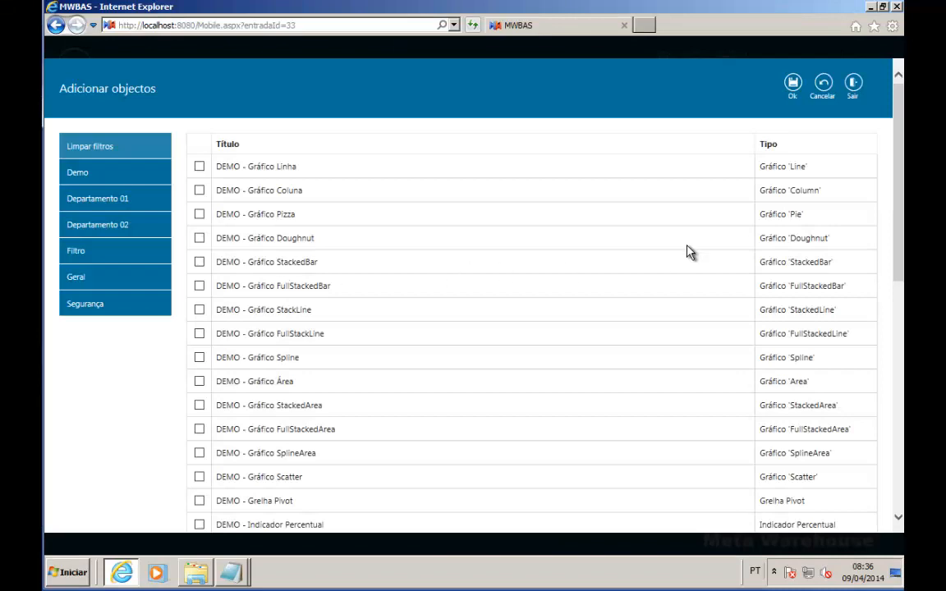
pyautogui.moveTo(901, 120); pyautogui.dragTo(888, 371)
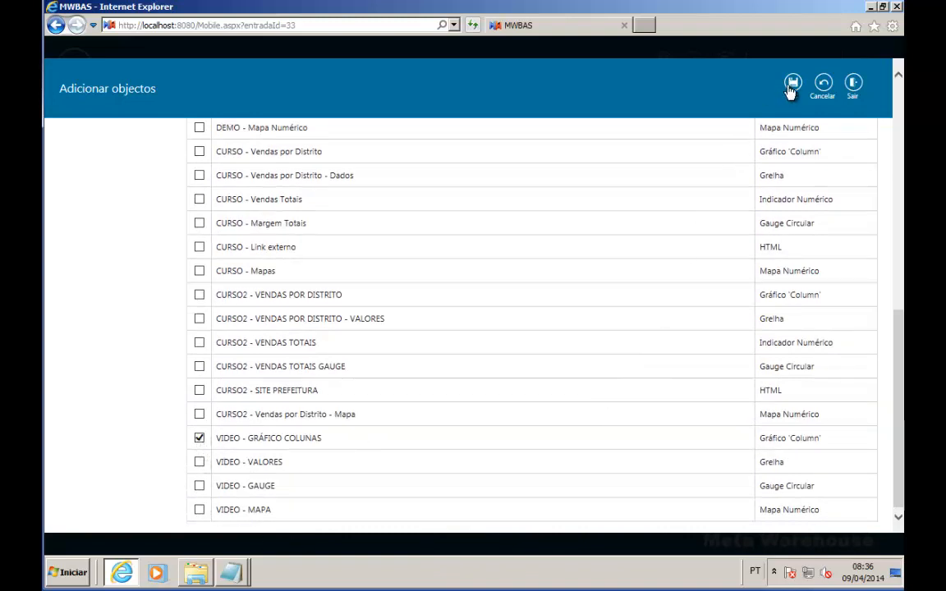
pyautogui.click(793, 85)
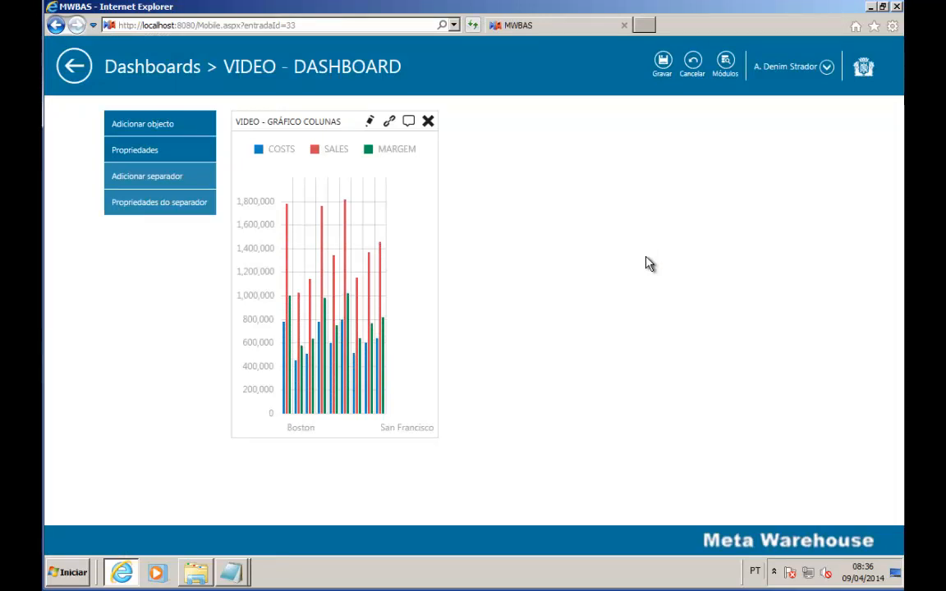
# Step: Add the VIDEO - VALORES, VIDEO - GAUGE and VIDEO - MAPA indicators from the Demo category to the dashboard
pyautogui.click(164, 128)
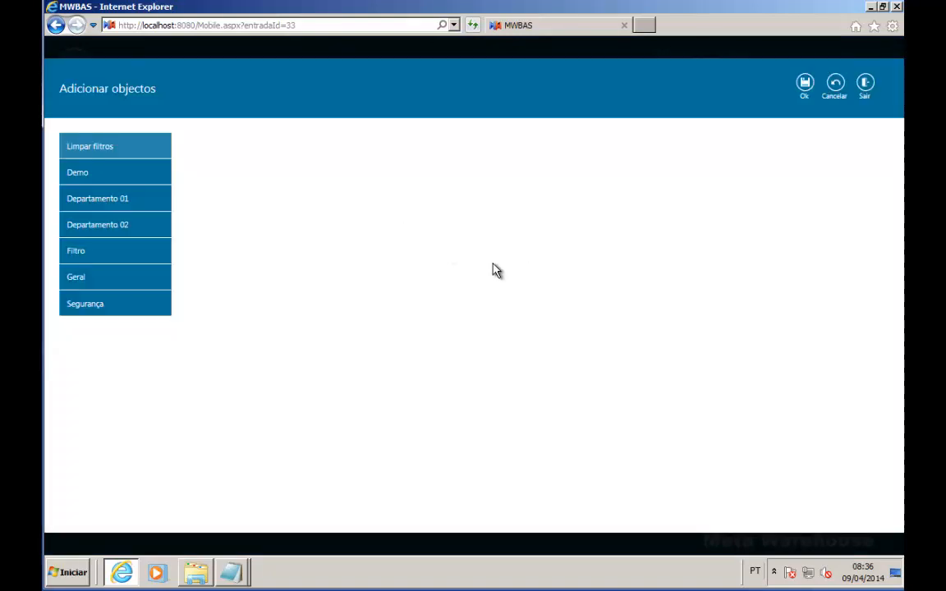
pyautogui.click(139, 181)
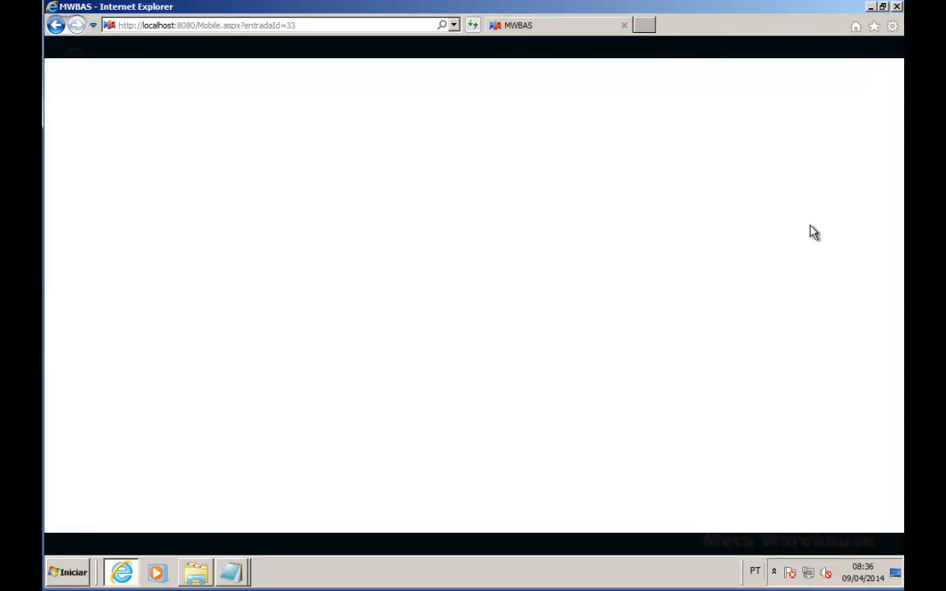
pyautogui.scroll(-6, 876, 374)
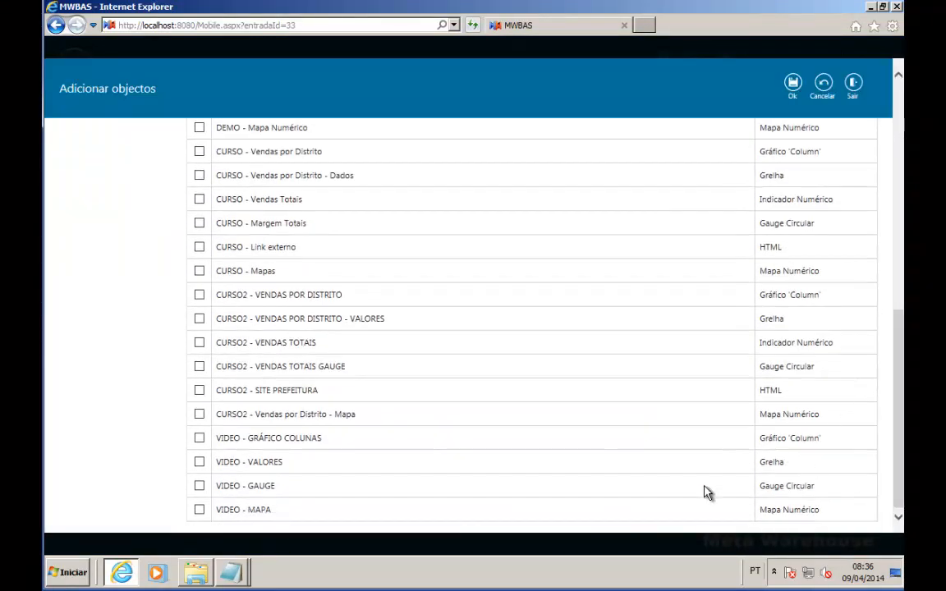
pyautogui.click(200, 463)
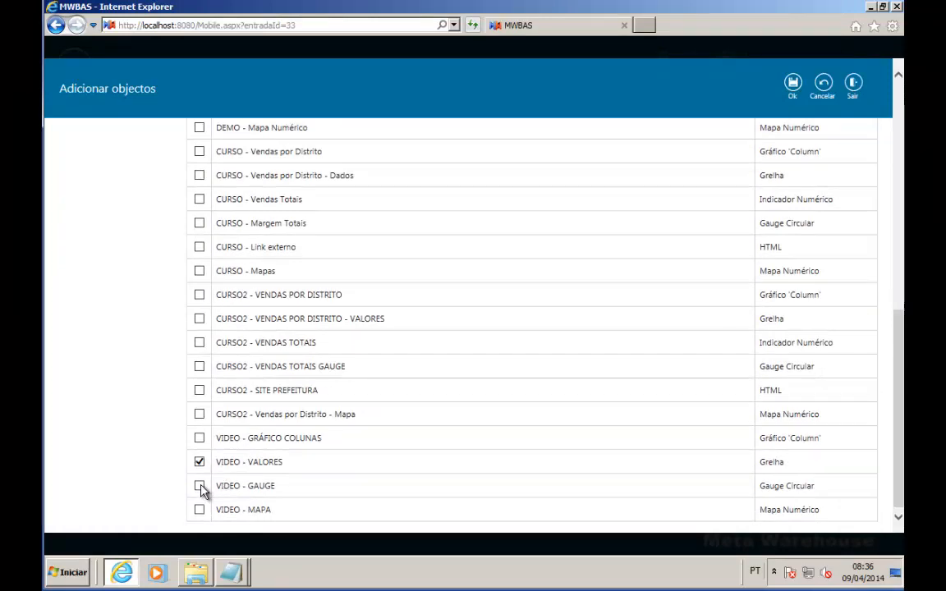
pyautogui.click(200, 510)
pyautogui.click(794, 84)
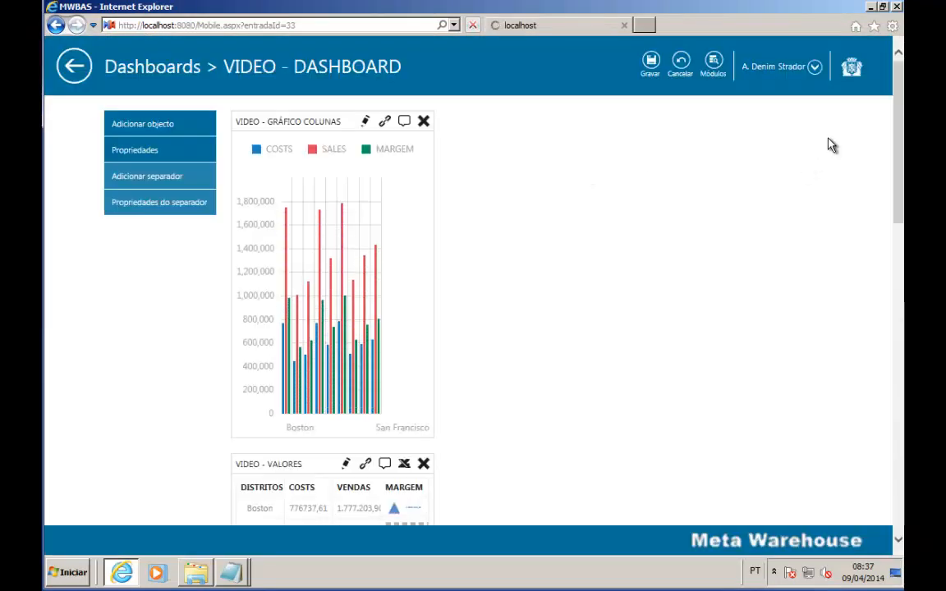
pyautogui.moveTo(900, 78); pyautogui.dragTo(861, 102)
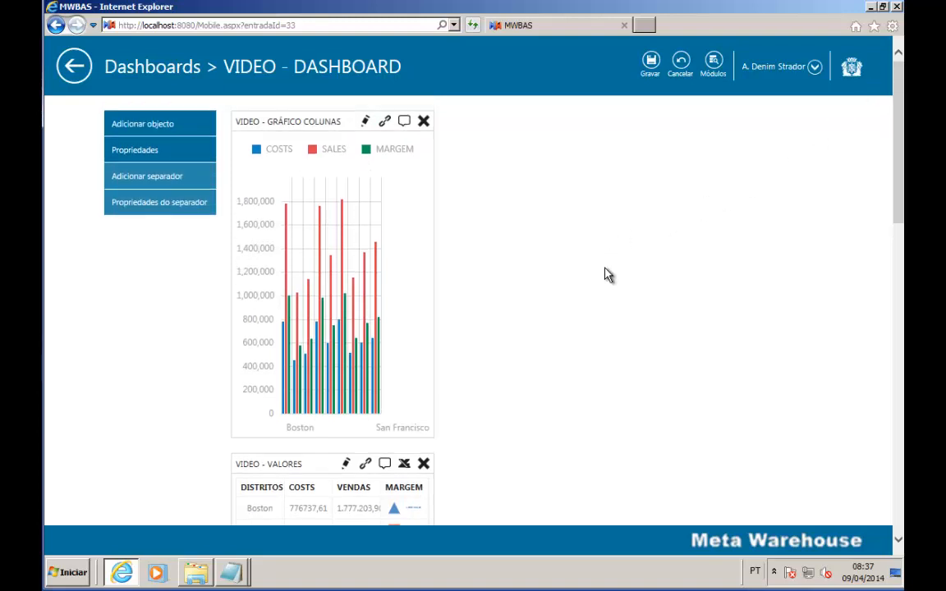
# Step: Arrange VIDEO - VALORES in the second dashboard column and VIDEO - GAUGE in the third, beside the column chart
pyautogui.moveTo(314, 465); pyautogui.dragTo(530, 122)
pyautogui.moveTo(293, 456); pyautogui.dragTo(730, 123)
pyautogui.moveTo(327, 462)
pyautogui.mouseDown()
pyautogui.moveTo(744, 466)
pyautogui.moveTo(333, 466)
pyautogui.mouseUp()
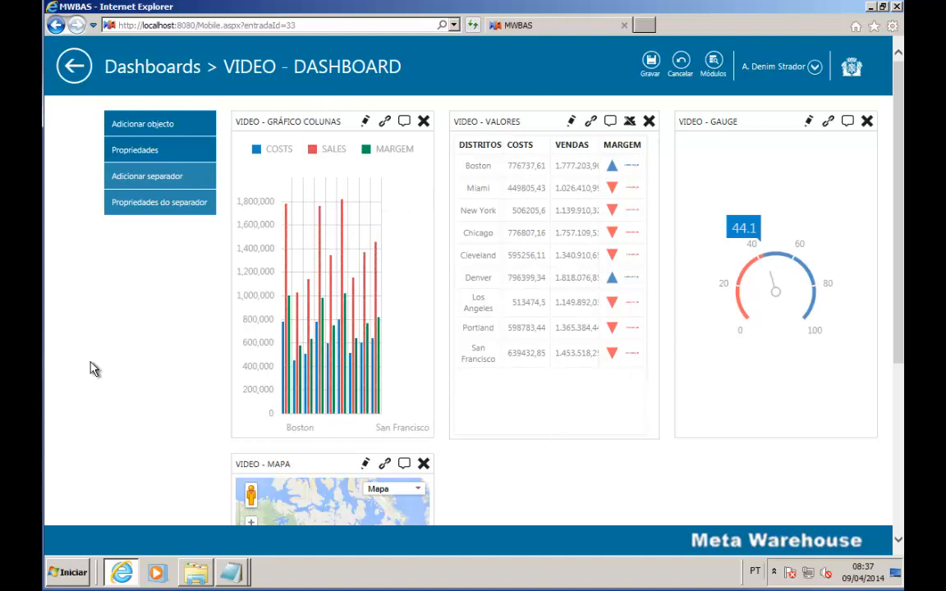
# Step: Set the separator's layout template to 1 coluna and look over the rearranged dashboard
pyautogui.click(164, 209)
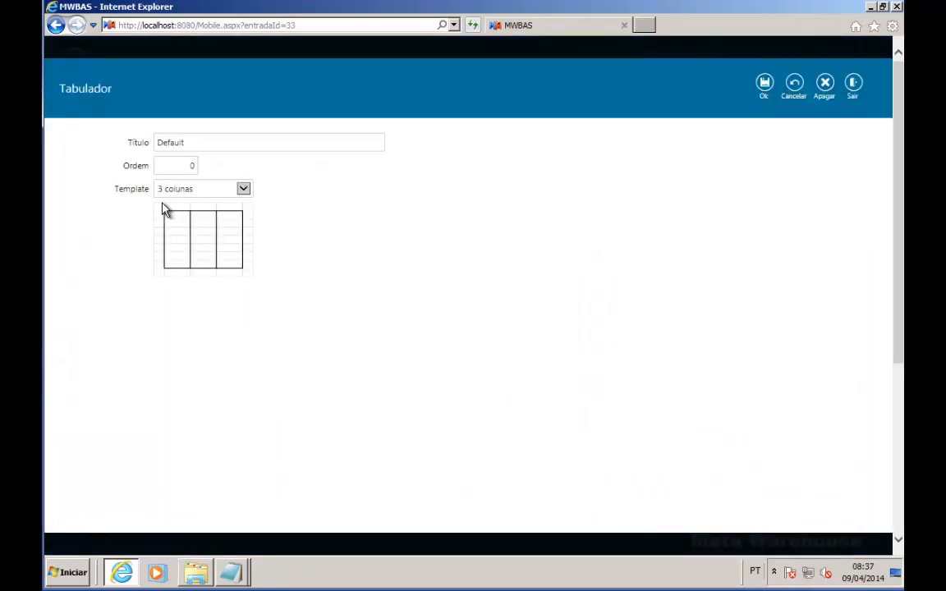
pyautogui.click(243, 190)
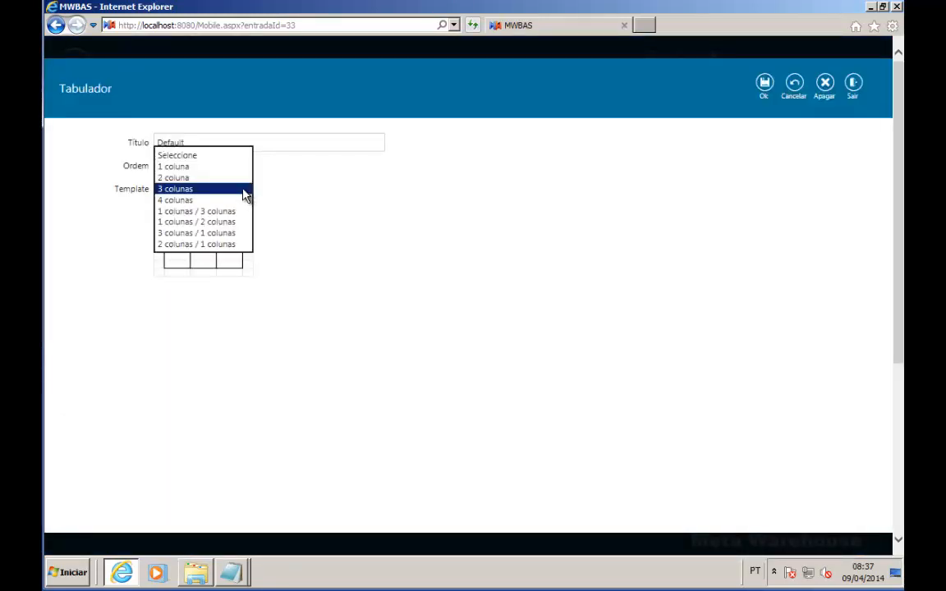
pyautogui.click(187, 167)
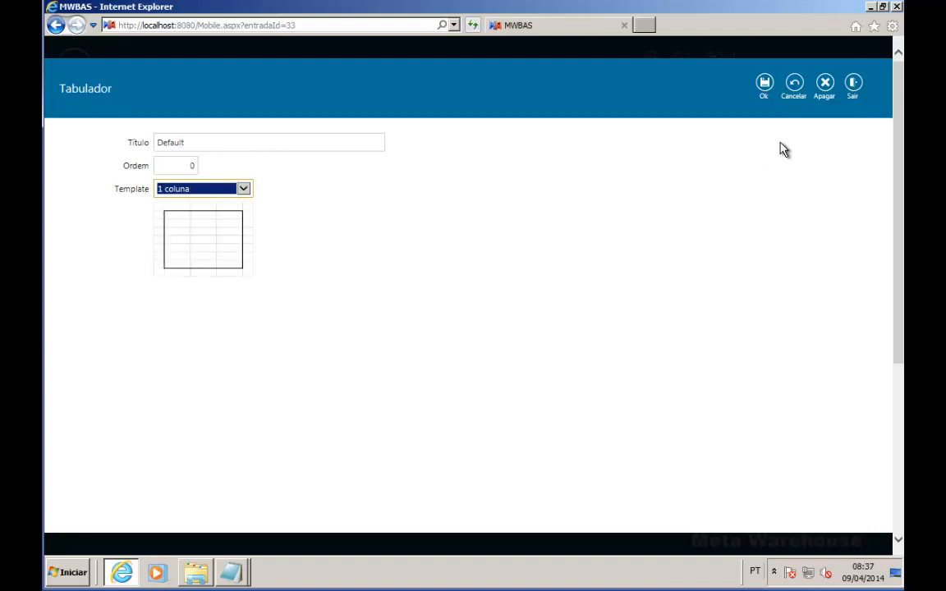
pyautogui.click(765, 87)
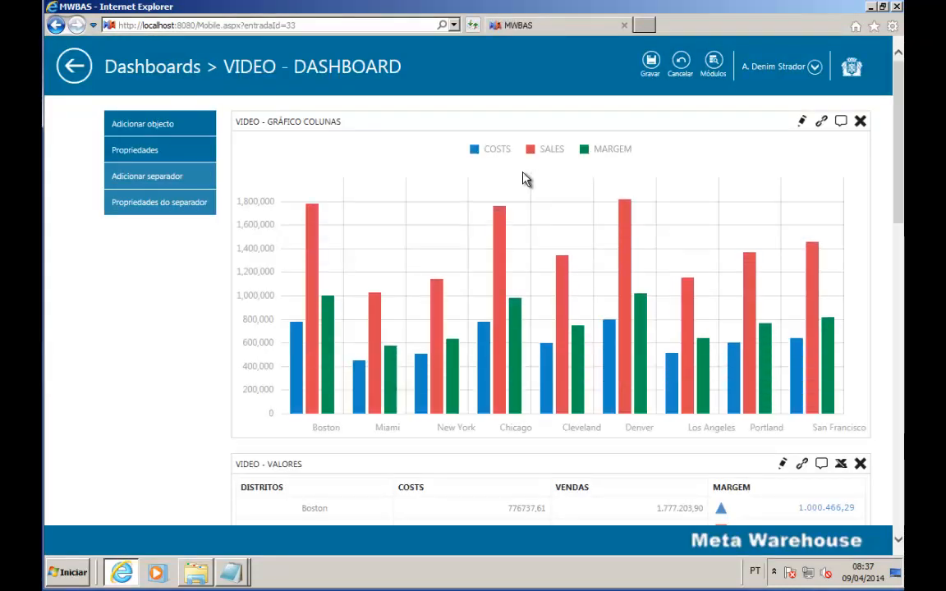
pyautogui.moveTo(897, 101); pyautogui.dragTo(892, 80)
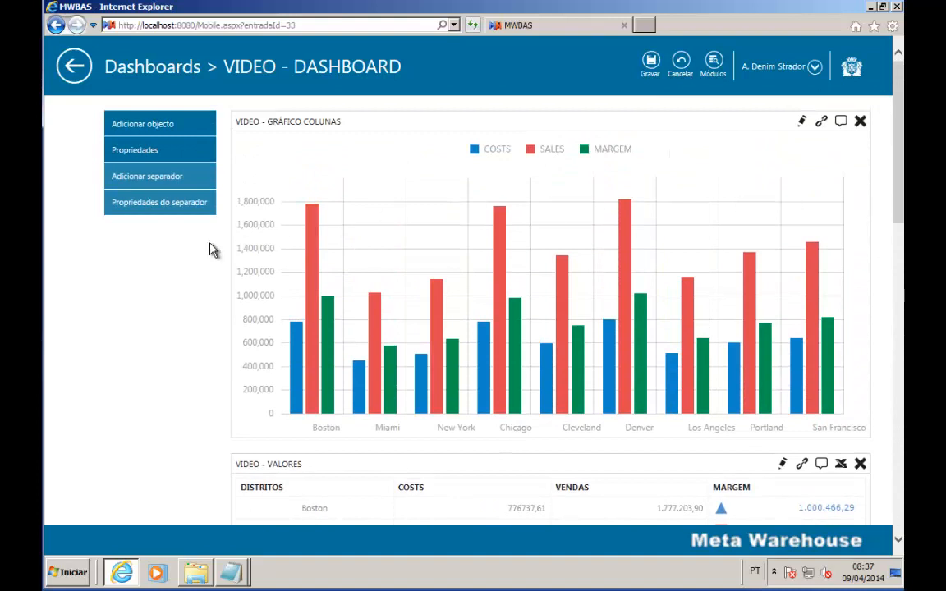
# Step: Set the separator's layout template to 2 coluna
pyautogui.click(168, 205)
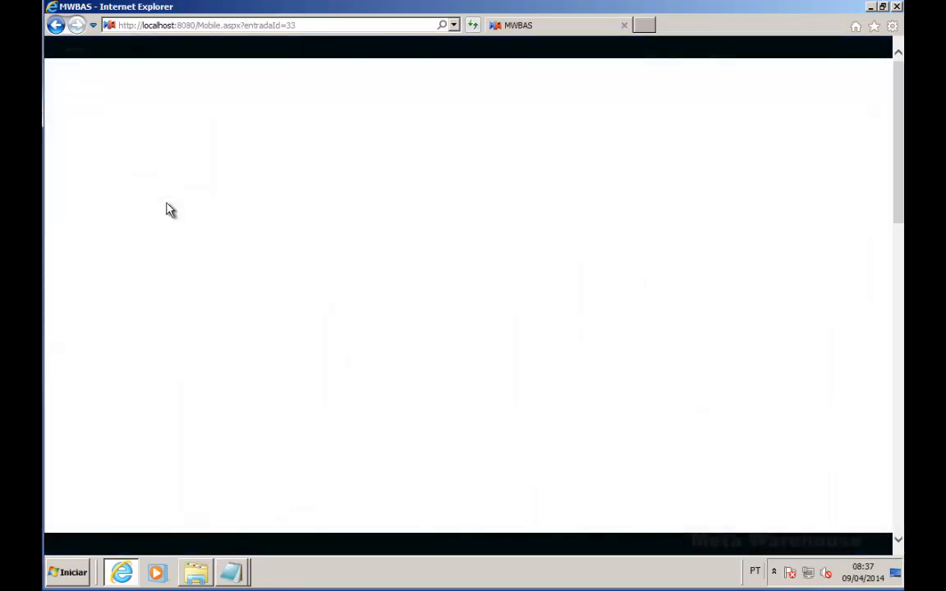
pyautogui.click(244, 189)
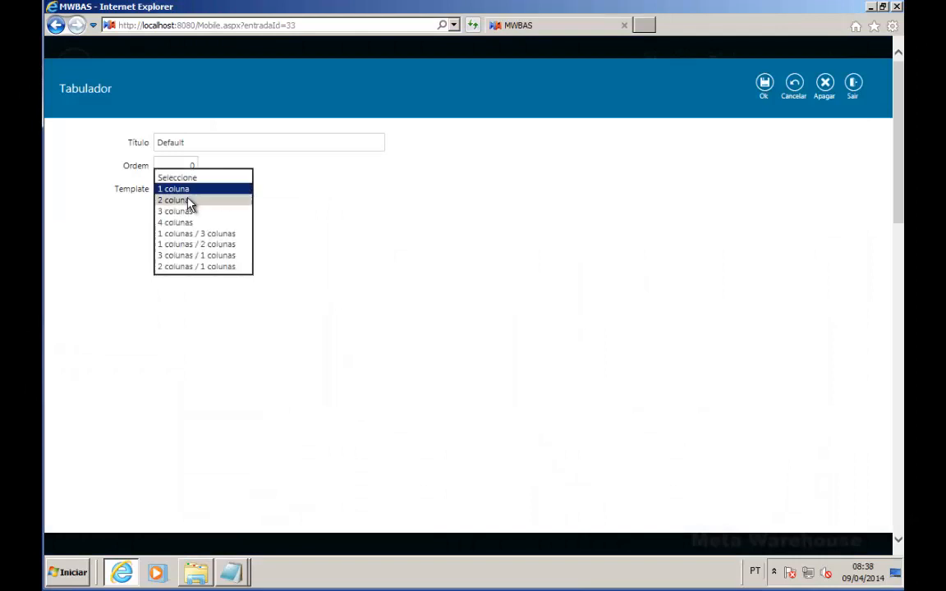
pyautogui.click(186, 201)
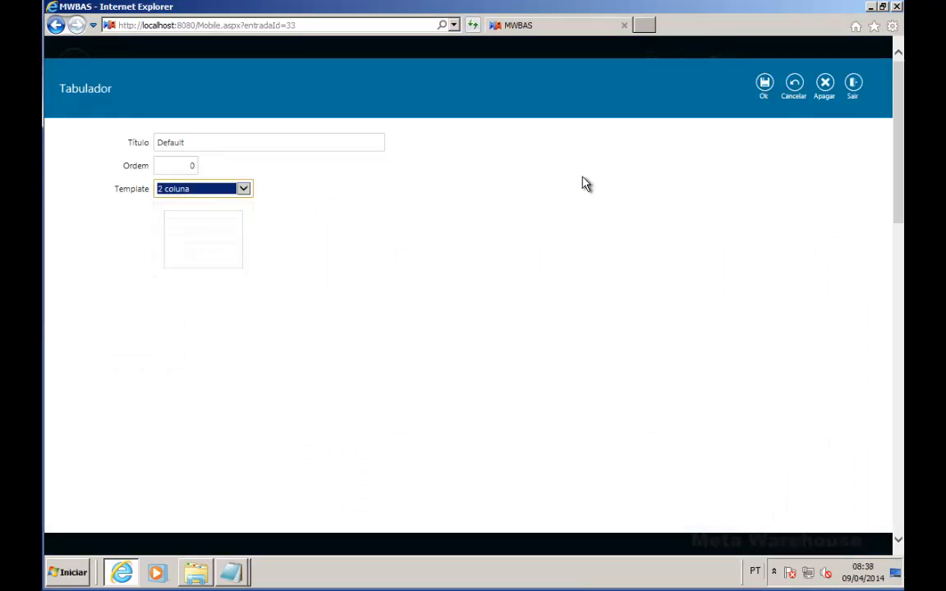
pyautogui.click(765, 83)
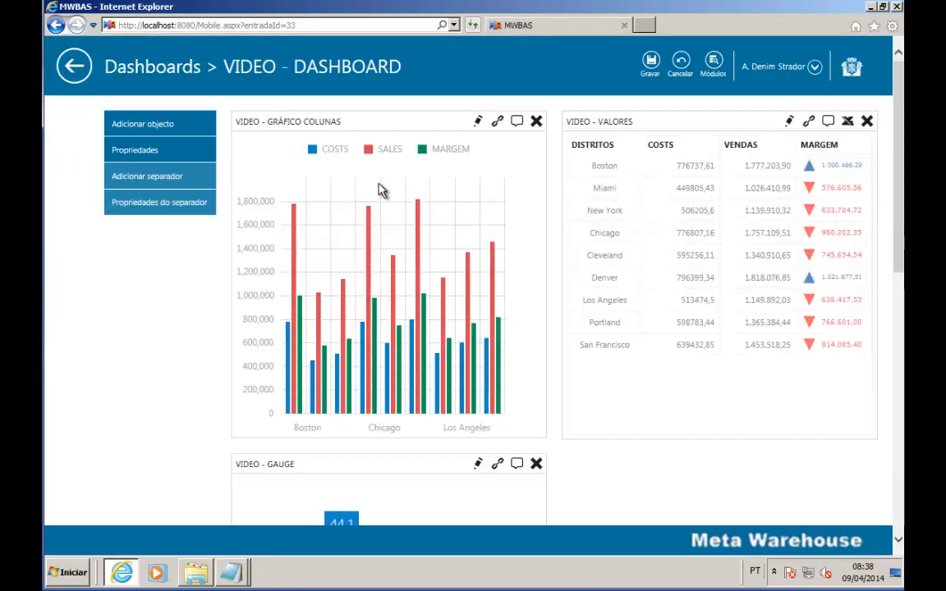
# Step: Arrange VIDEO - MAPA below the column chart and VIDEO - GAUGE below the VIDEO - VALORES grid
pyautogui.moveTo(895, 113); pyautogui.dragTo(895, 276)
pyautogui.moveTo(357, 408); pyautogui.dragTo(764, 230)
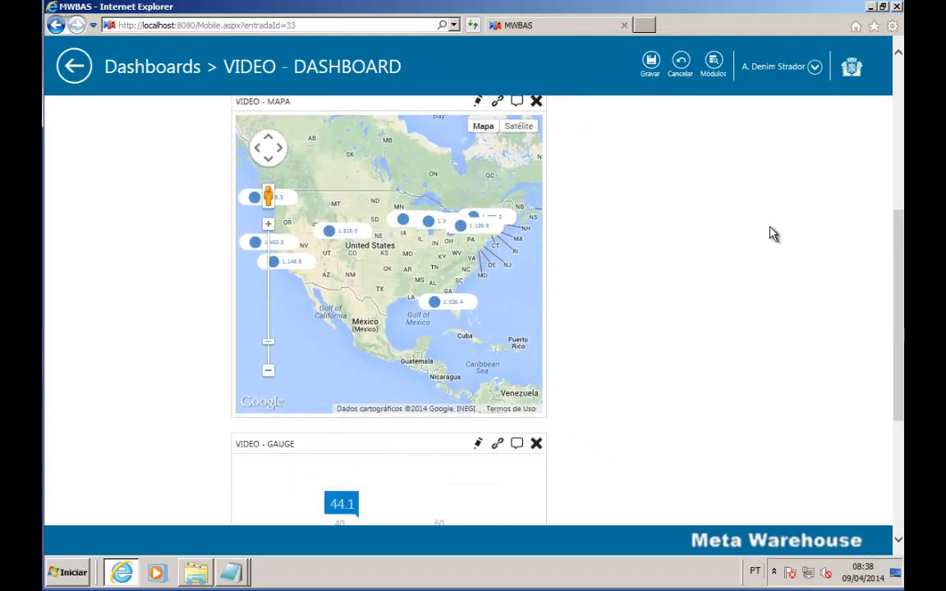
pyautogui.moveTo(901, 253); pyautogui.dragTo(882, 246)
pyautogui.moveTo(396, 469); pyautogui.dragTo(729, 196)
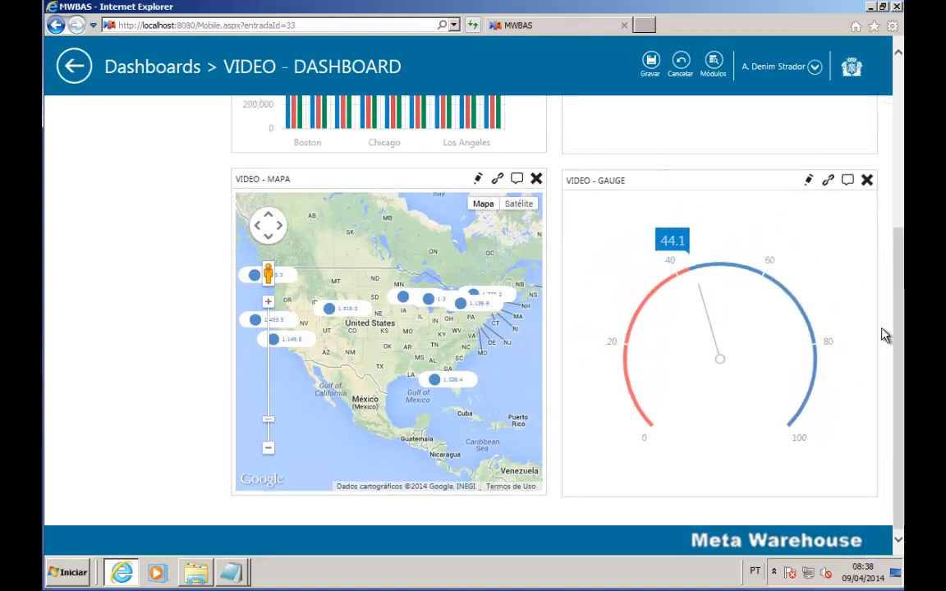
pyautogui.moveTo(898, 332); pyautogui.dragTo(901, 138)
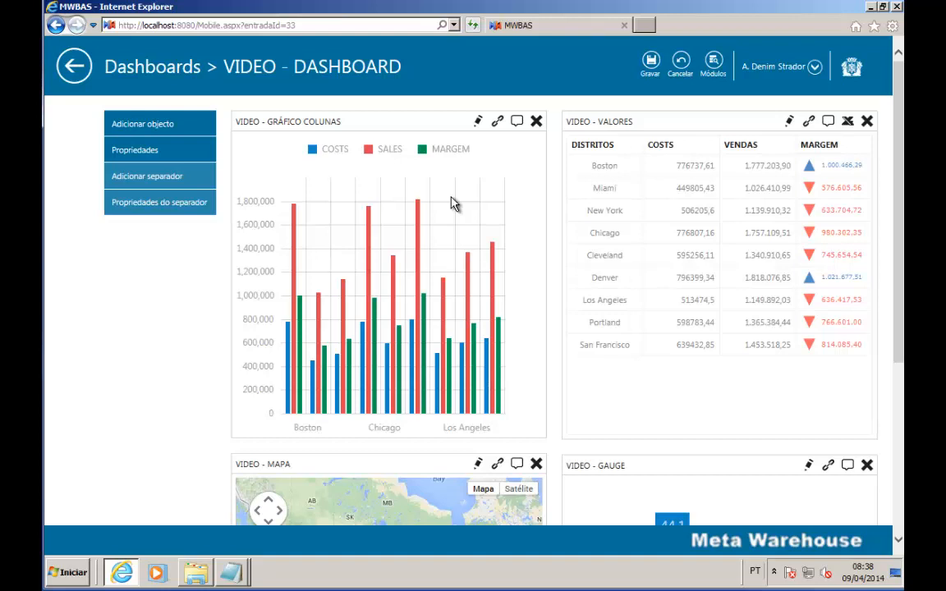
# Step: Save the VIDEO - DASHBOARD dashboard and look over its saved layout
pyautogui.click(650, 64)
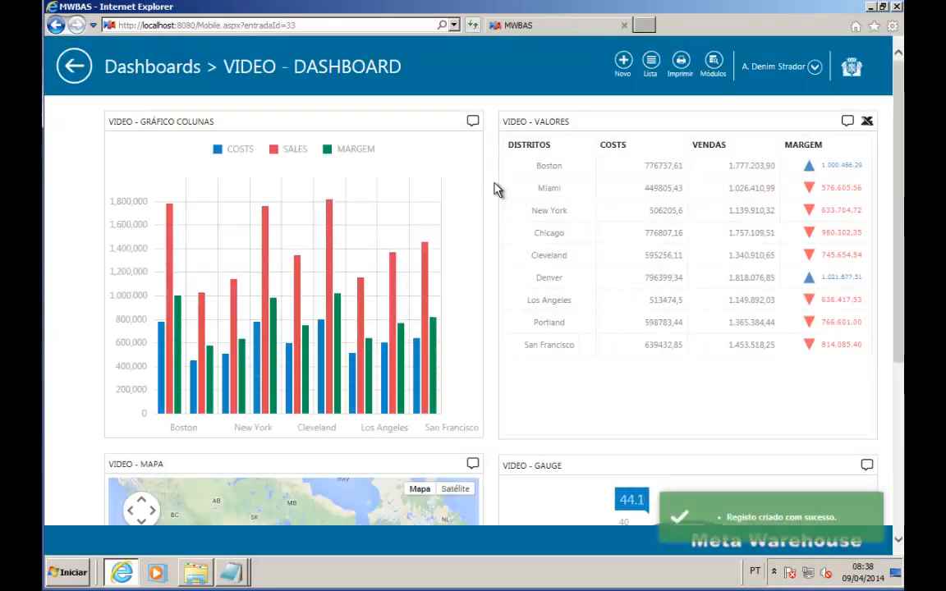
pyautogui.scroll(-3, 869, 156)
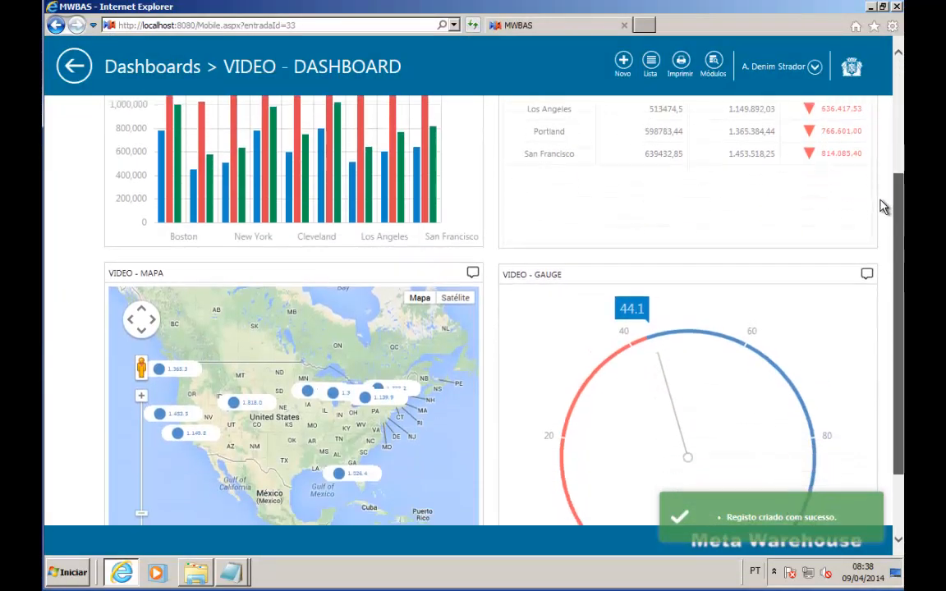
pyautogui.scroll(3, 876, 268)
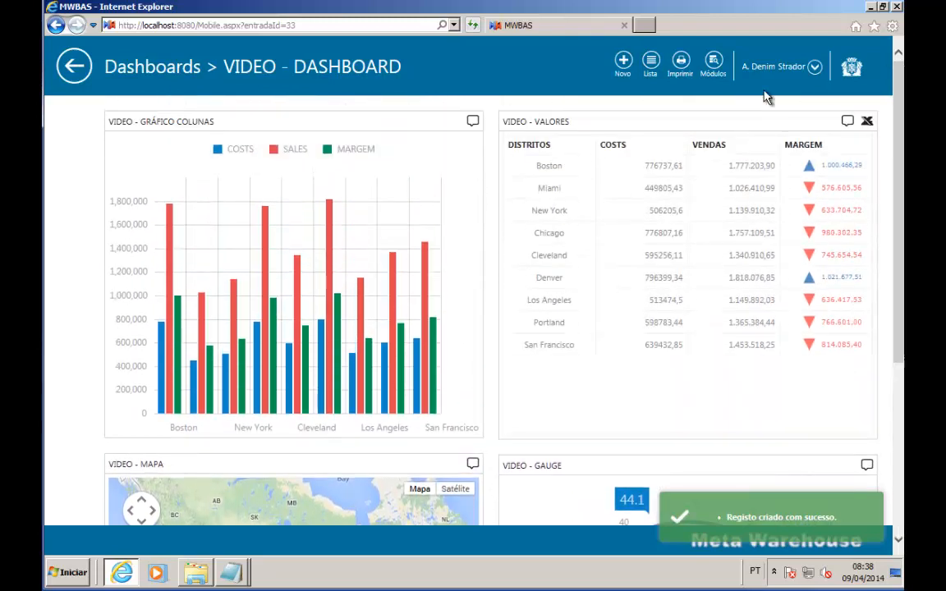
# Step: Open VIDEO - DASHBOARD from the Dashboards list, examine its four indicators, and return to the list
pyautogui.click(71, 70)
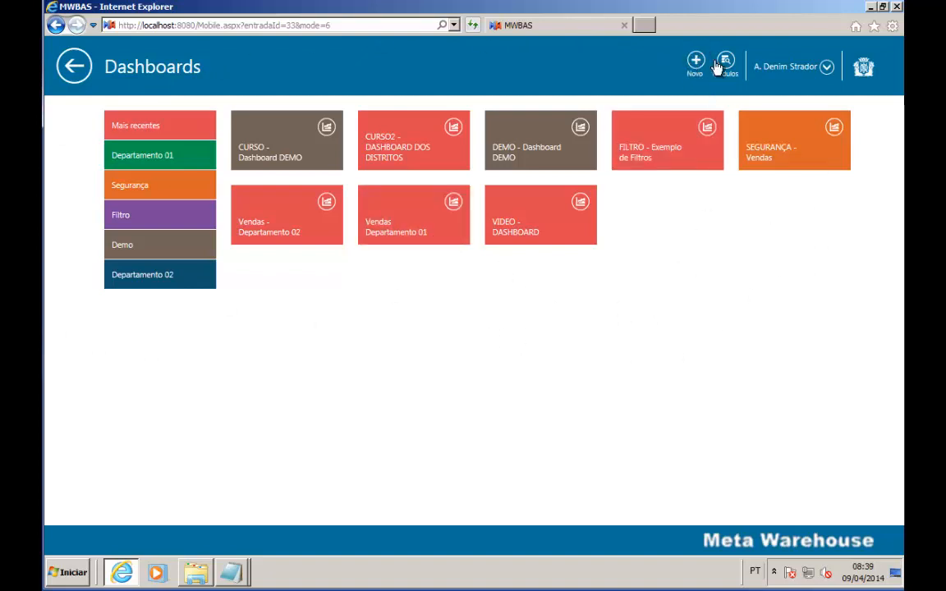
pyautogui.click(527, 218)
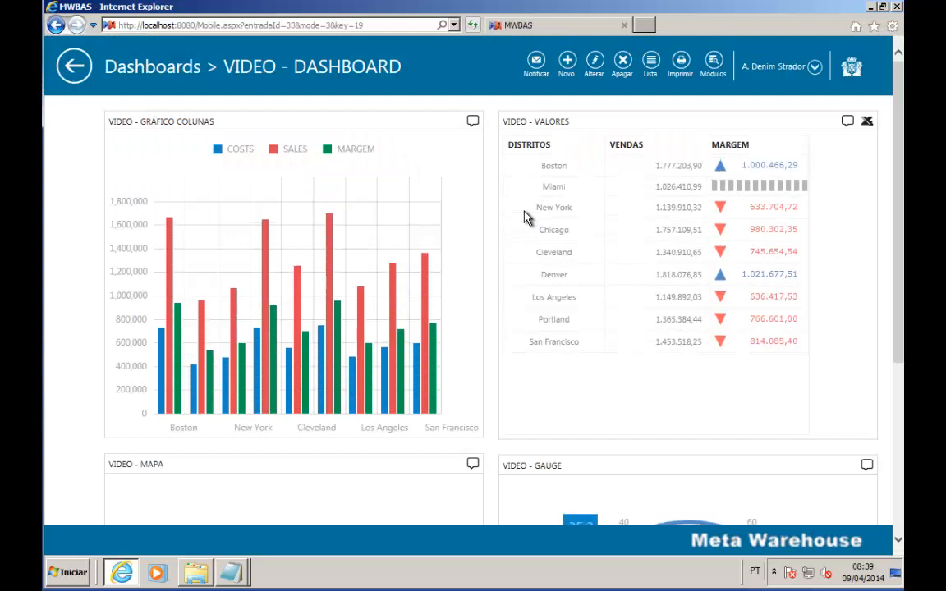
pyautogui.scroll(-4, 883, 218)
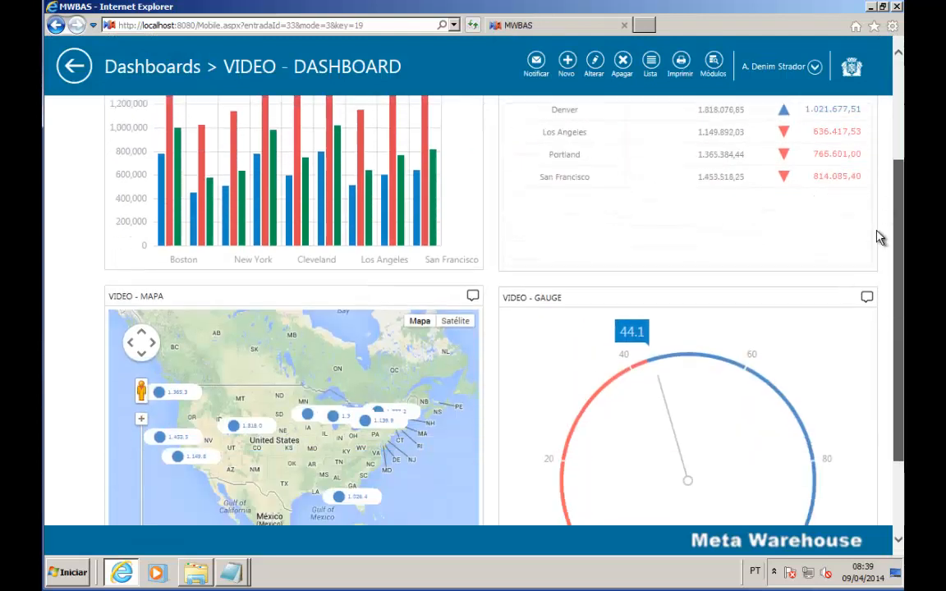
pyautogui.scroll(4, 874, 247)
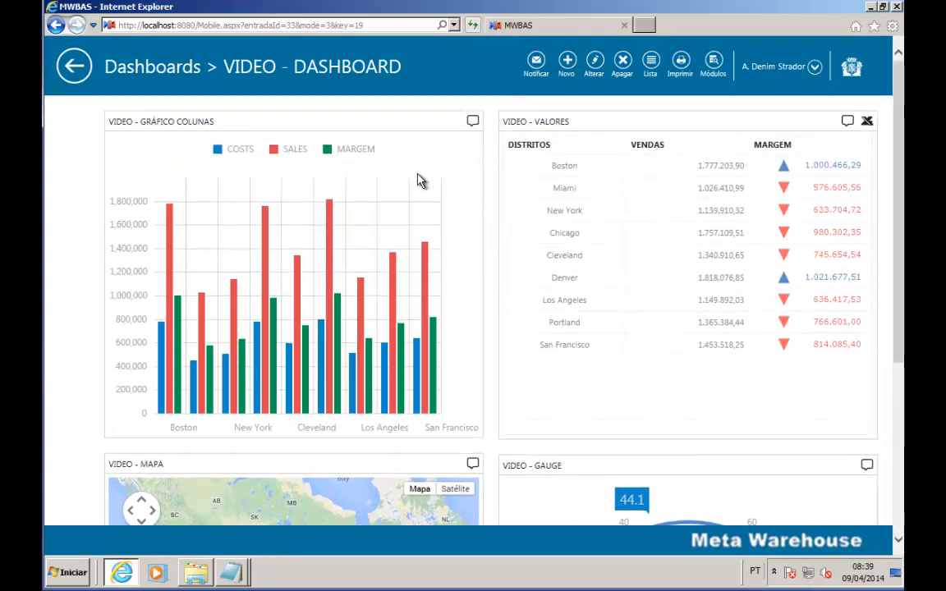
pyautogui.click(79, 69)
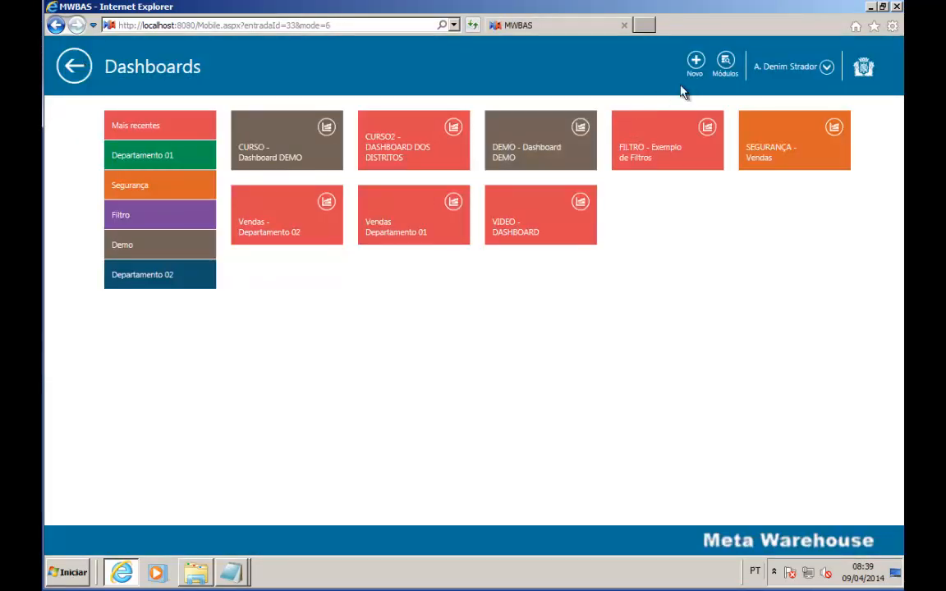
# Step: Create a new published dashboard titled VIDEO - DASHBOARD2
pyautogui.click(696, 64)
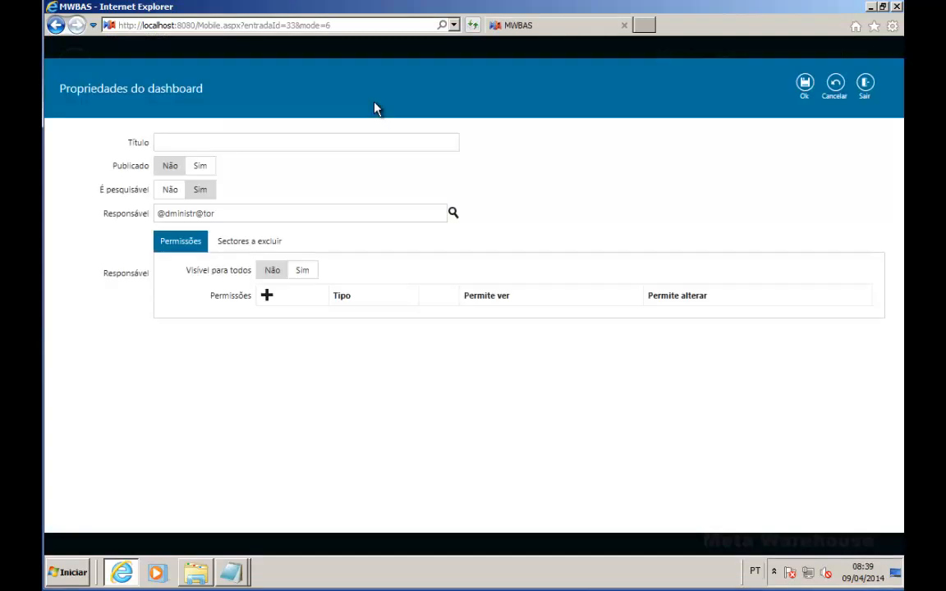
pyautogui.click(281, 139)
pyautogui.write('VIDE')
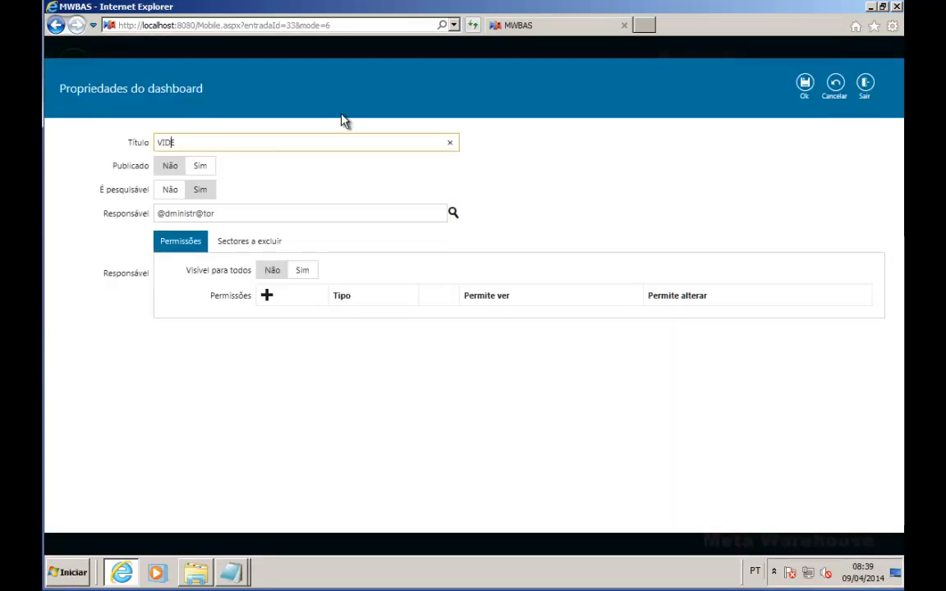
pyautogui.write('O - DASHBOARD')
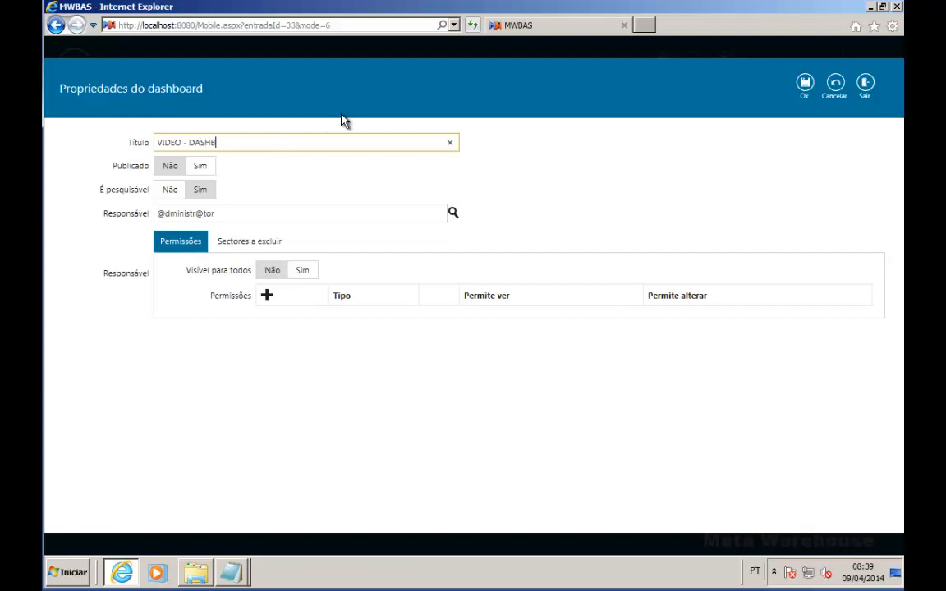
pyautogui.write('2')
pyautogui.click(201, 167)
# Step: Grant the Administradores do sistema user group view and change permissions and confirm the dashboard properties
pyautogui.click(267, 295)
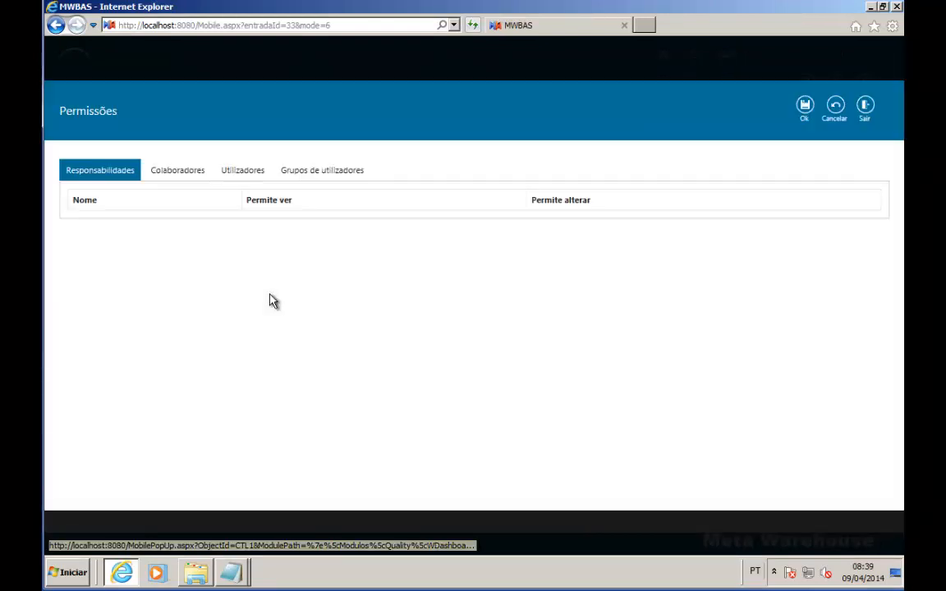
pyautogui.click(322, 178)
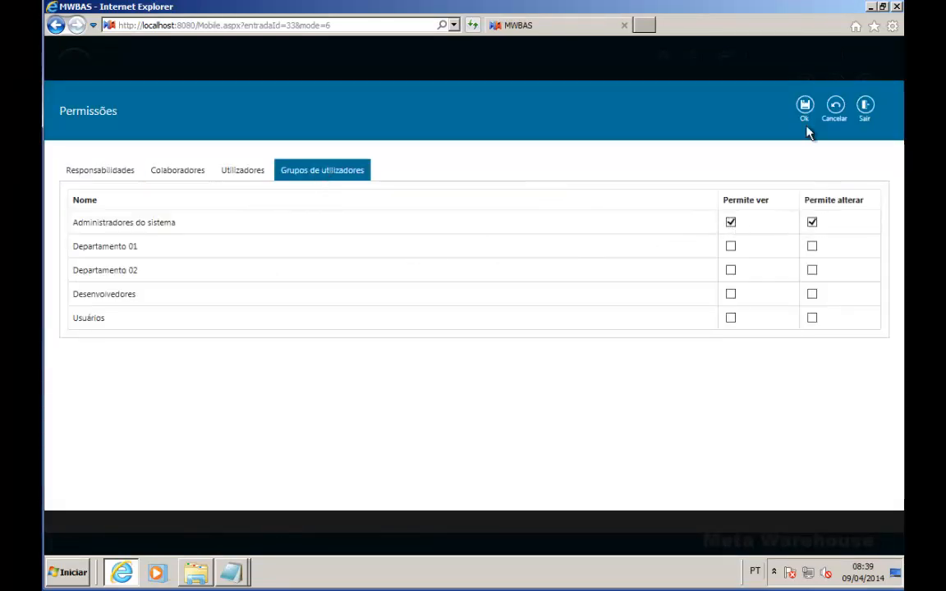
pyautogui.click(804, 104)
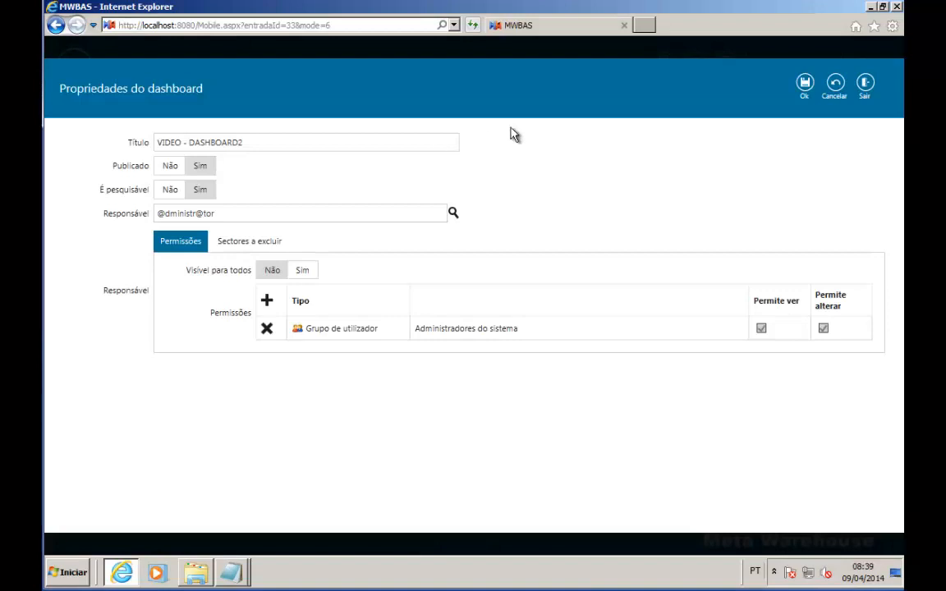
pyautogui.click(805, 86)
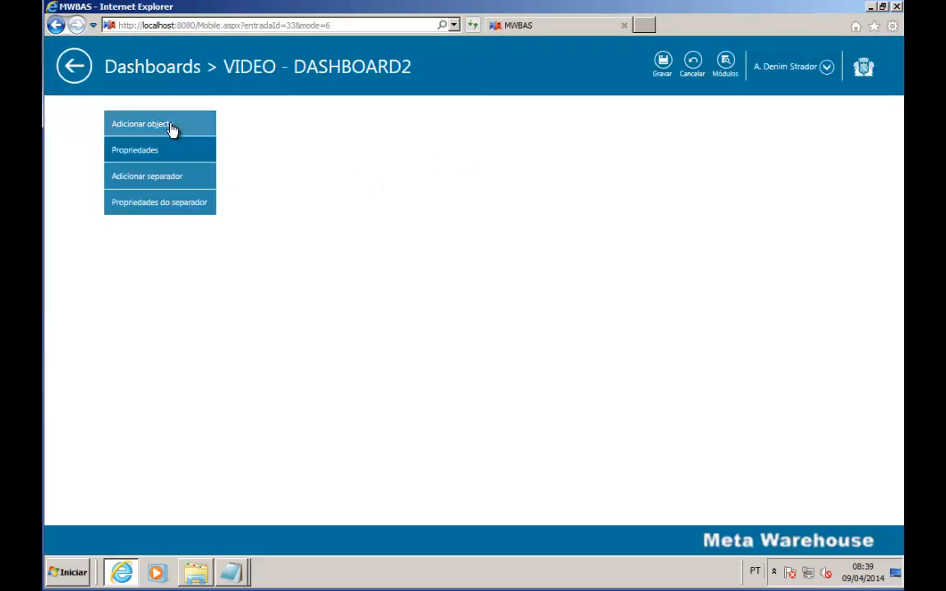
# Step: Add the VIDEO - GRÁFICO COLUNAS and VIDEO - VALORES objects from the Demo category to the dashboard
pyautogui.click(172, 128)
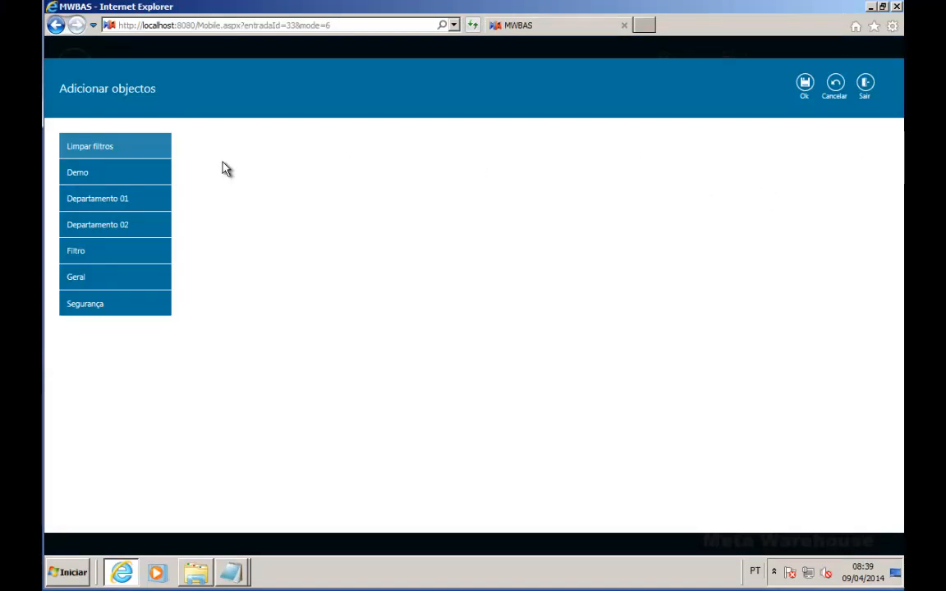
pyautogui.click(143, 173)
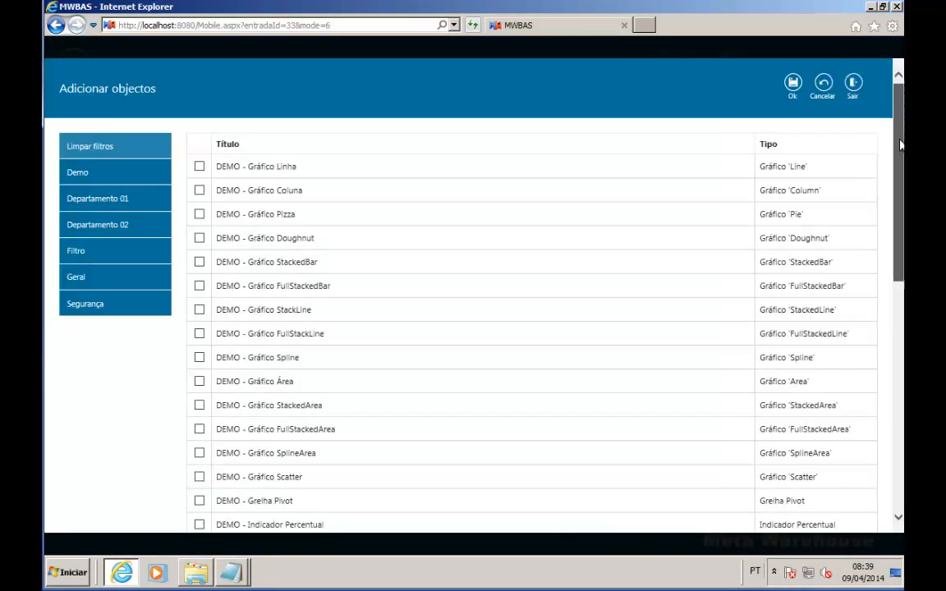
pyautogui.moveTo(899, 136); pyautogui.dragTo(900, 366)
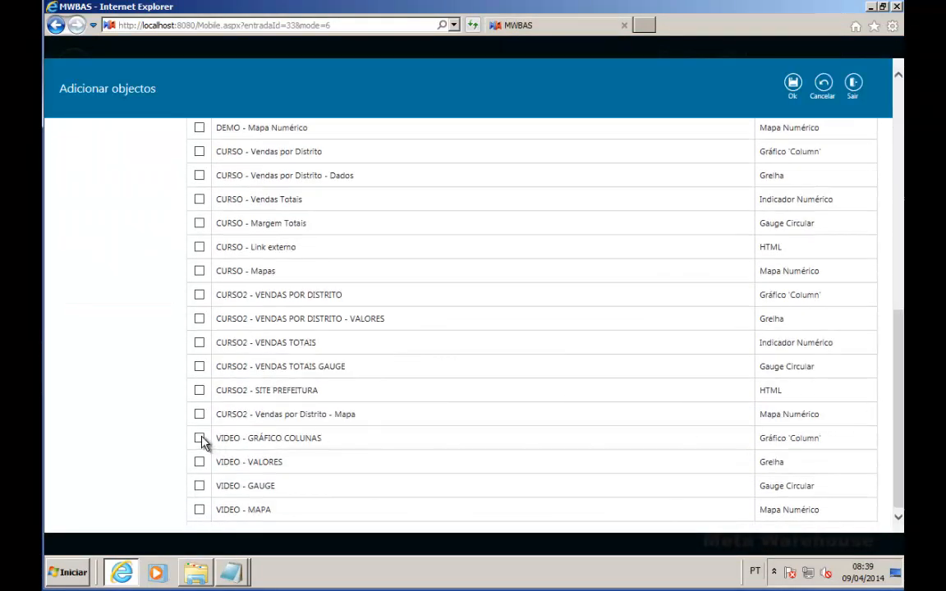
pyautogui.click(792, 82)
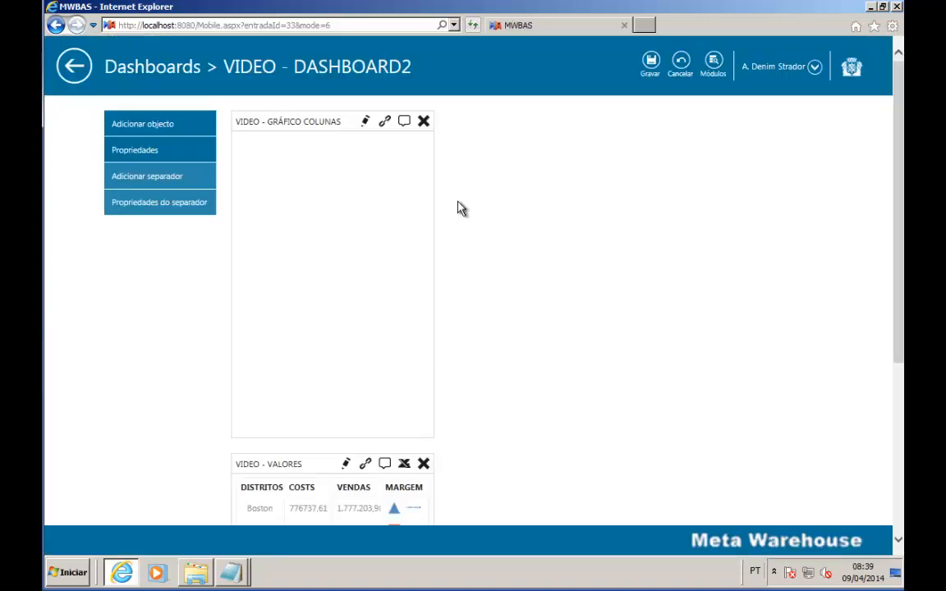
# Step: Set the Default separator's layout template to 1 coluna
pyautogui.click(169, 209)
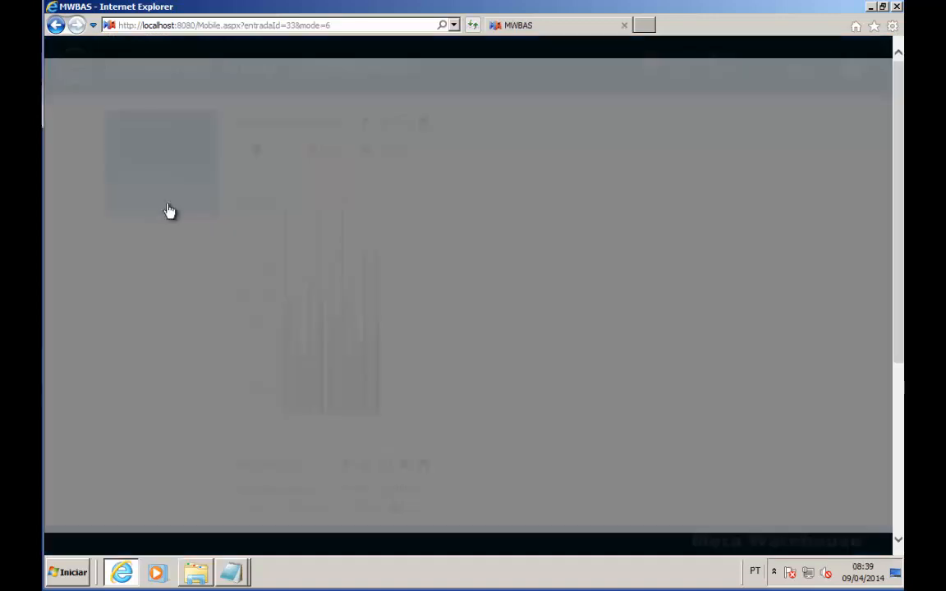
pyautogui.click(244, 190)
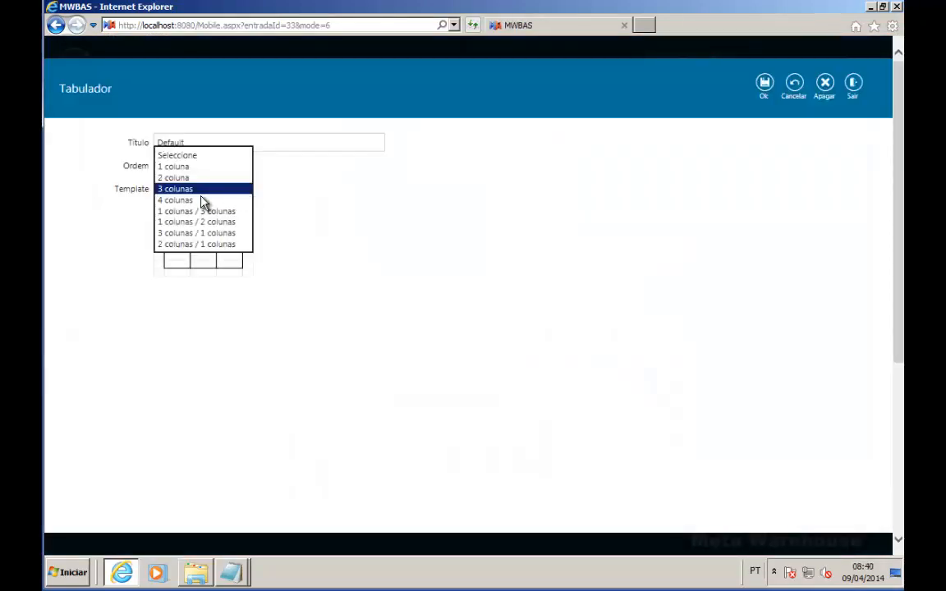
pyautogui.click(234, 165)
pyautogui.click(765, 83)
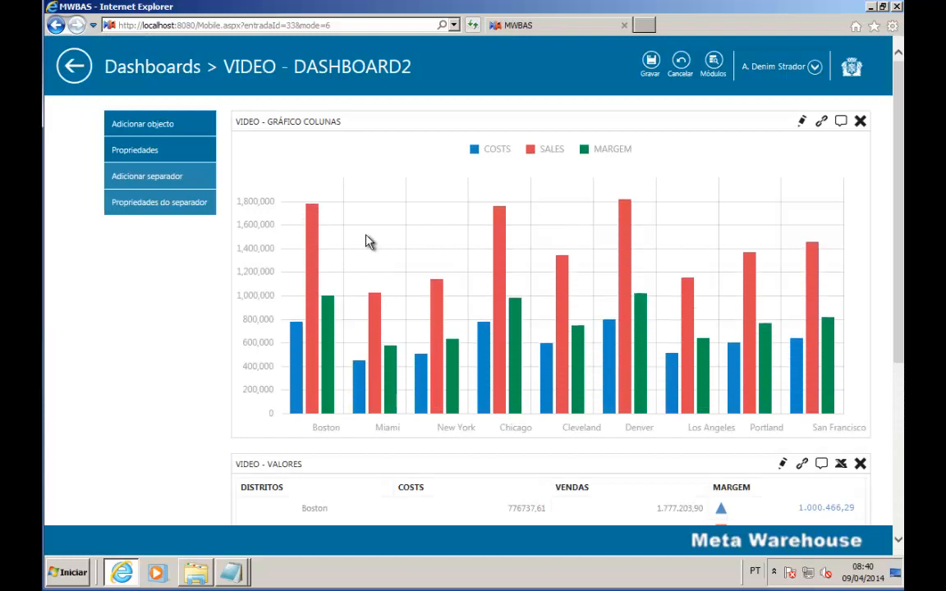
# Step: Add a separator titled MAPAS E GAUGE with the 2 coluna template
pyautogui.click(158, 183)
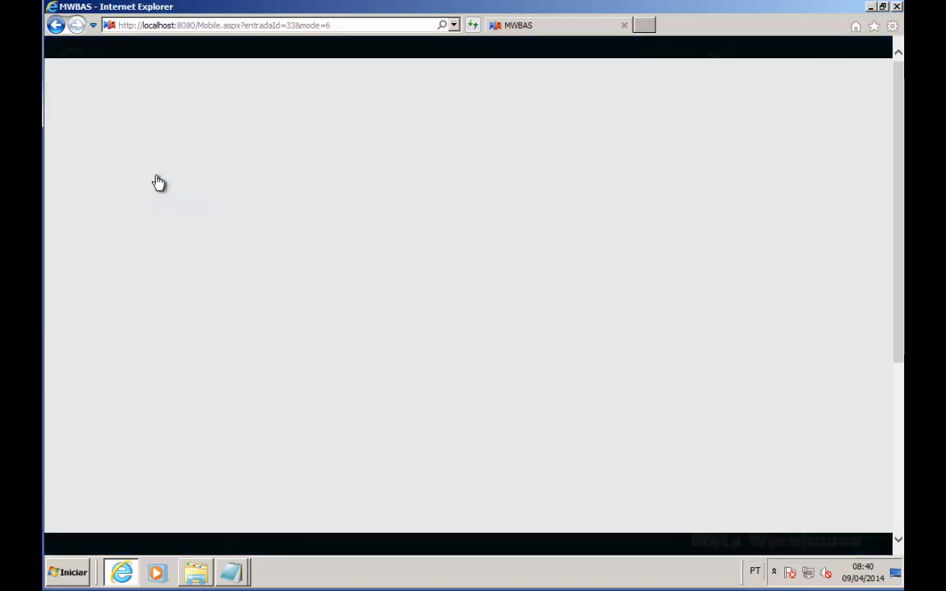
pyautogui.click(183, 146)
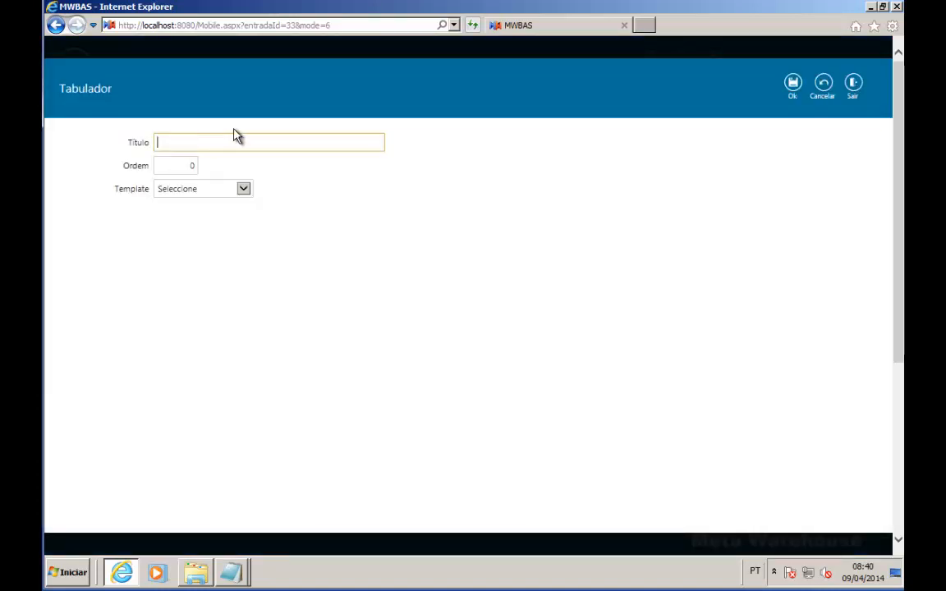
pyautogui.write('MAPAS E GAUGE')
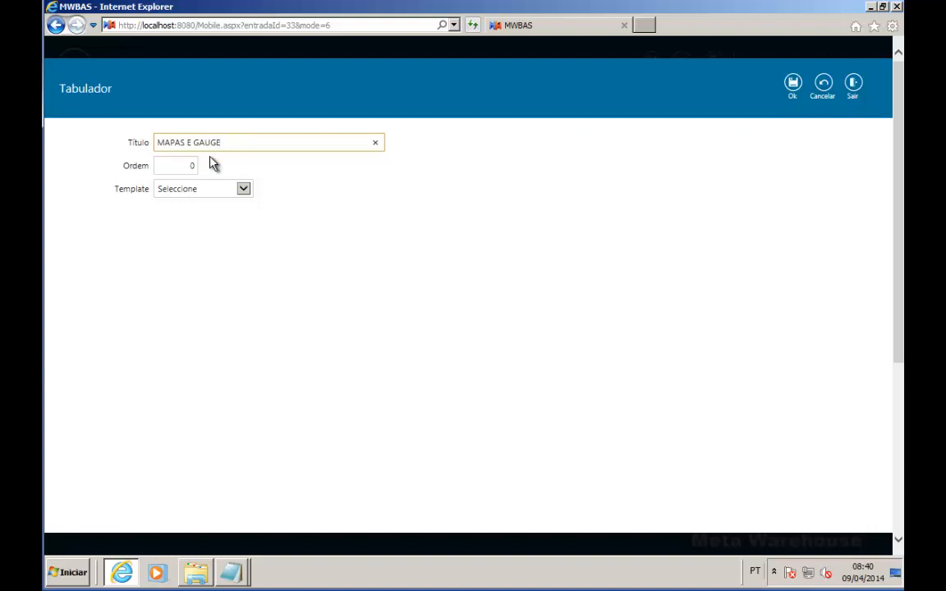
pyautogui.click(243, 190)
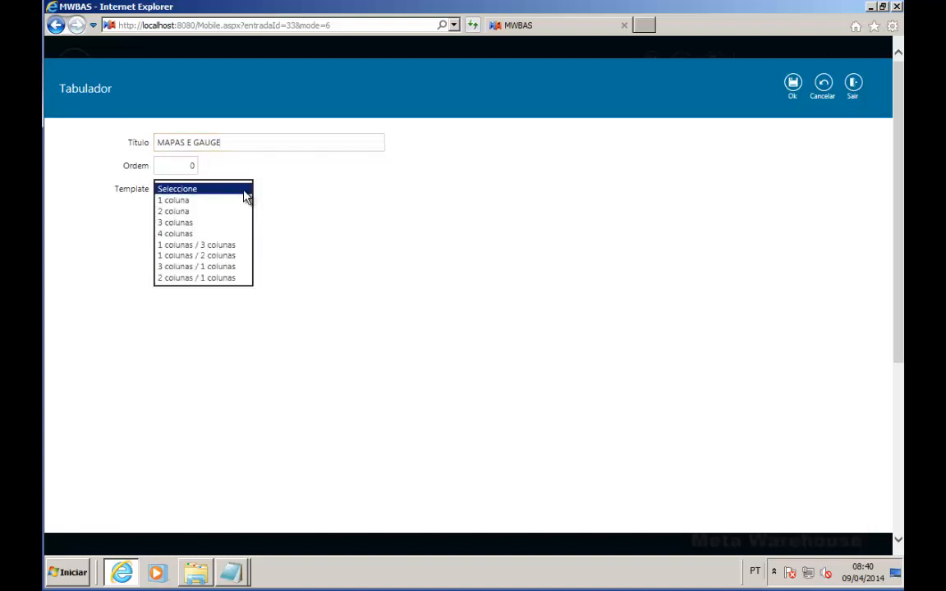
pyautogui.click(205, 211)
pyautogui.click(793, 84)
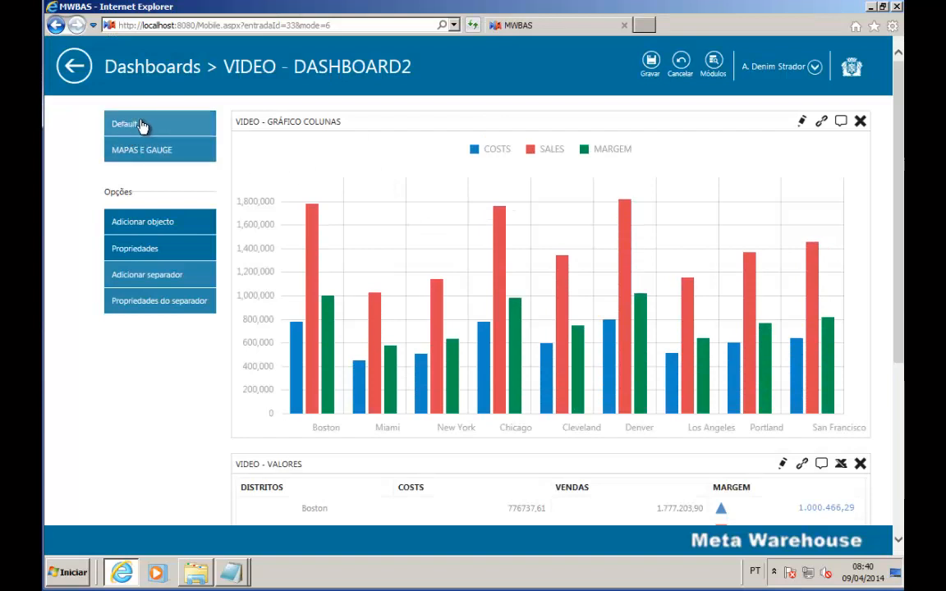
# Step: Add VIDEO - GAUGE and VIDEO - MAPA from the Demo category to the MAPAS E GAUGE separator and place the map in the second column
pyautogui.click(151, 155)
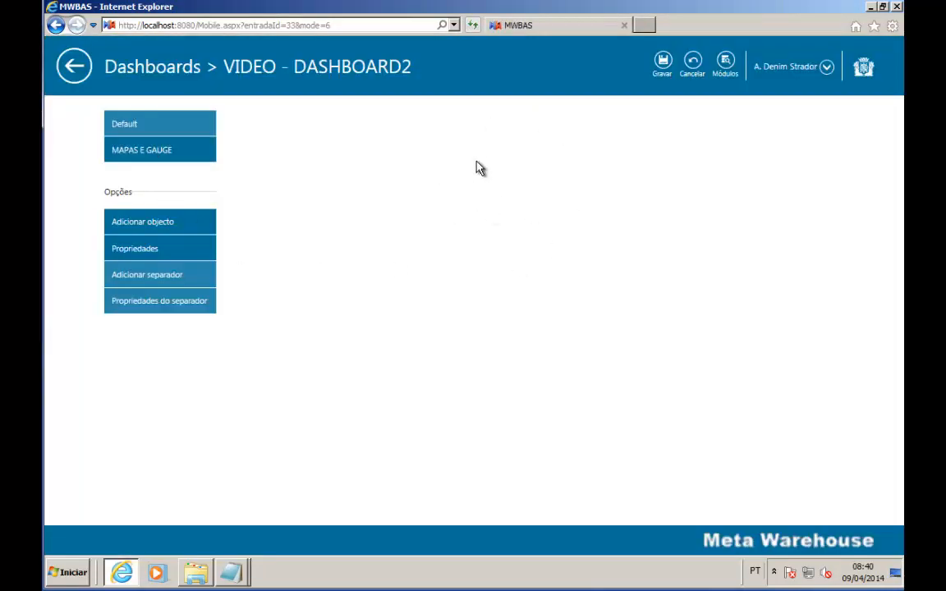
pyautogui.click(163, 221)
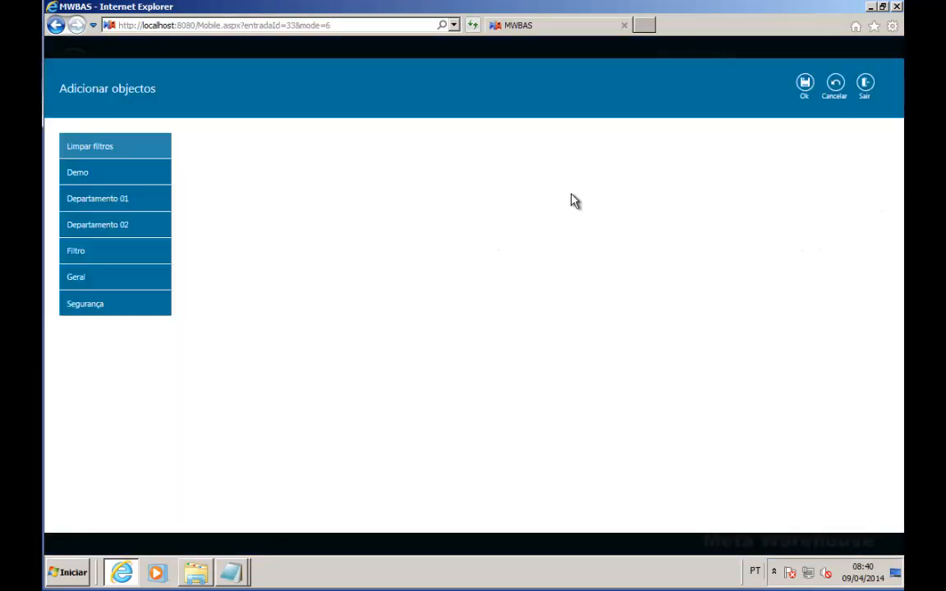
pyautogui.click(148, 175)
pyautogui.moveTo(895, 160); pyautogui.dragTo(896, 390)
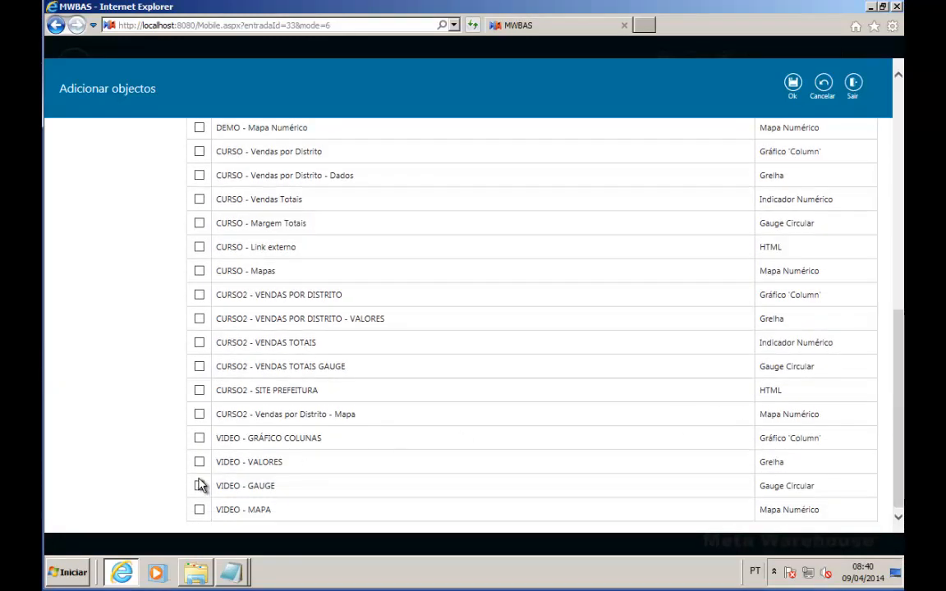
pyautogui.click(793, 84)
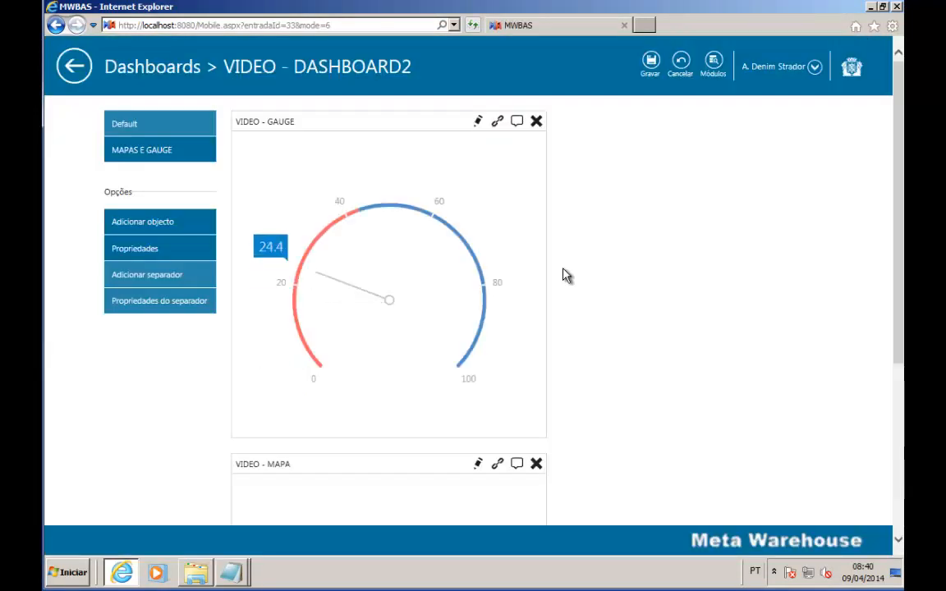
pyautogui.moveTo(388, 458); pyautogui.dragTo(698, 128)
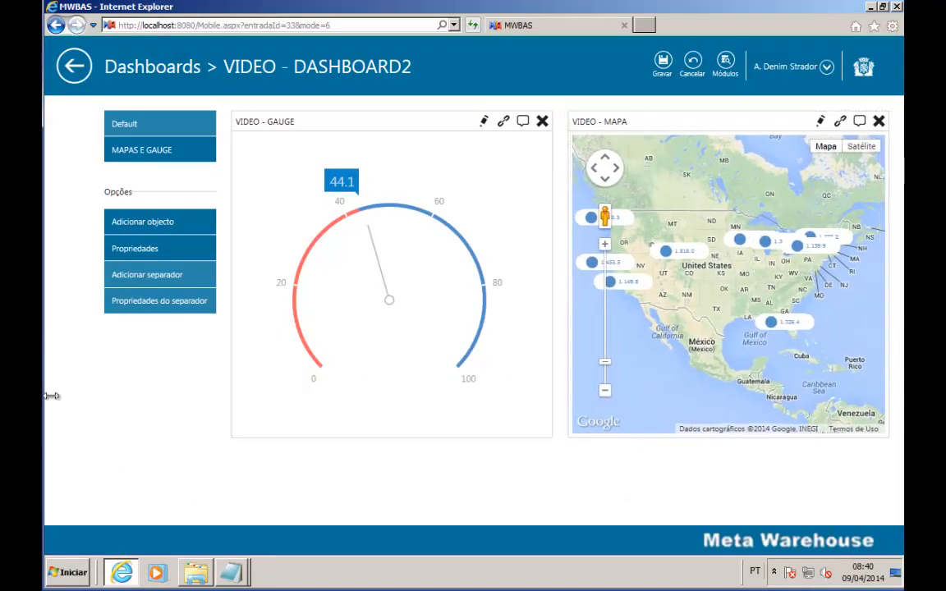
# Step: Look over the Default and MAPAS E GAUGE separators and save the VIDEO - DASHBOARD2 dashboard
pyautogui.click(145, 123)
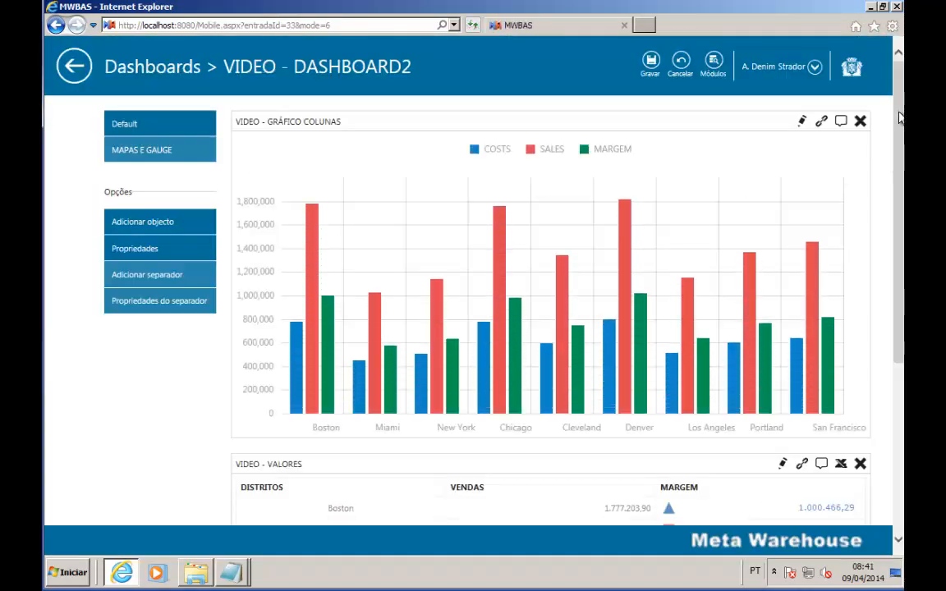
pyautogui.scroll(-2, 901, 119)
pyautogui.scroll(2, 902, 119)
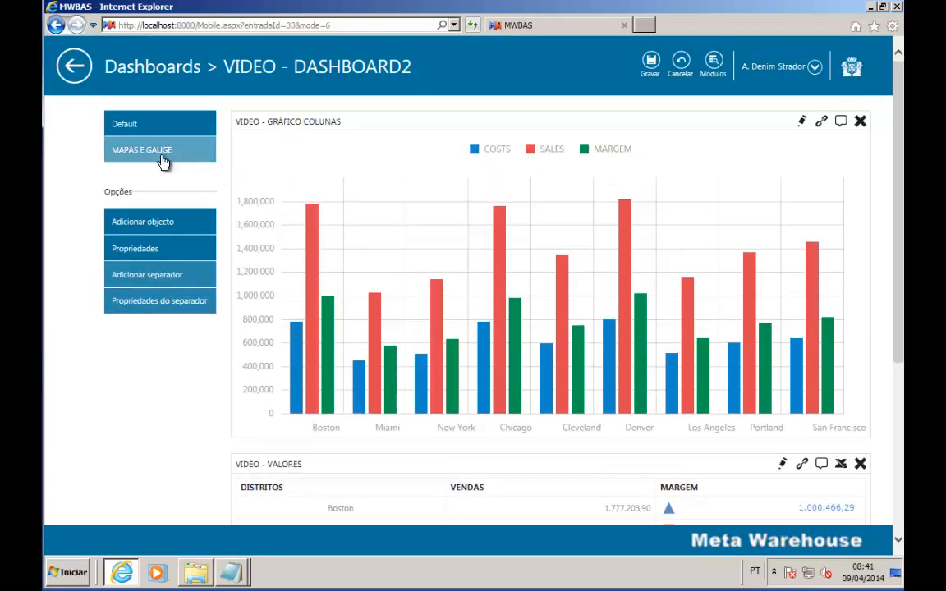
pyautogui.click(157, 154)
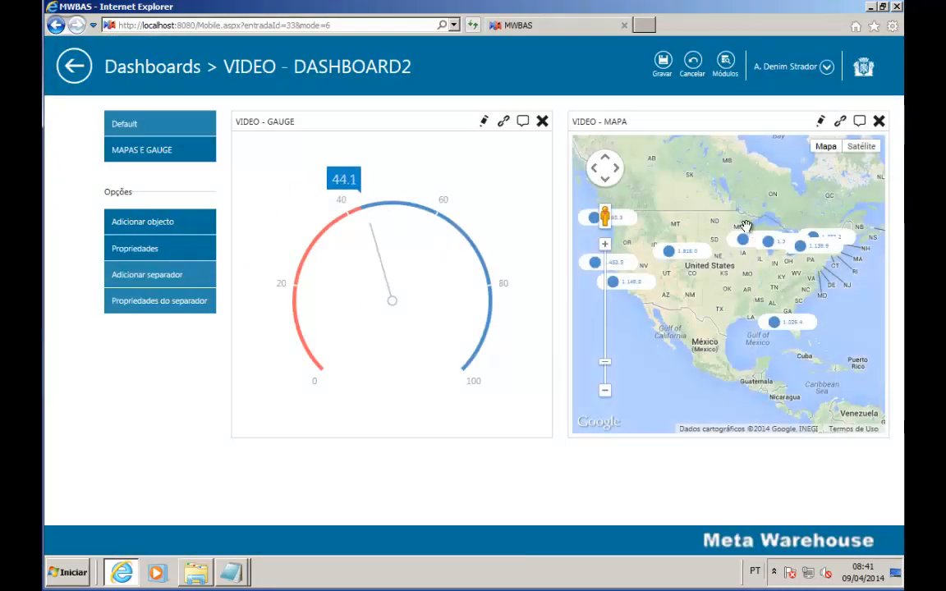
pyautogui.click(663, 59)
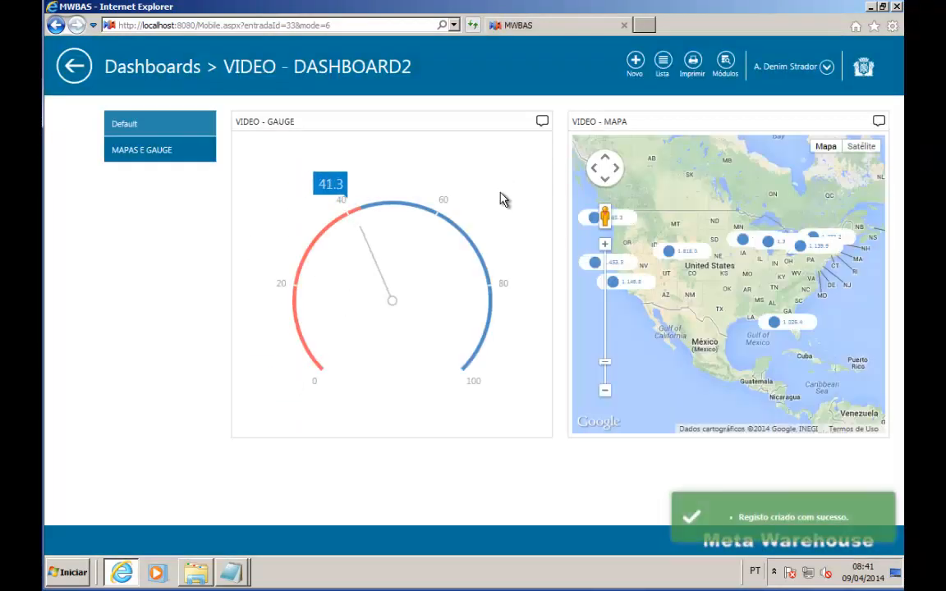
# Step: Open VIDEO - DASHBOARD2 from the Dashboards list, examine both of its separators, and return to the list
pyautogui.click(72, 69)
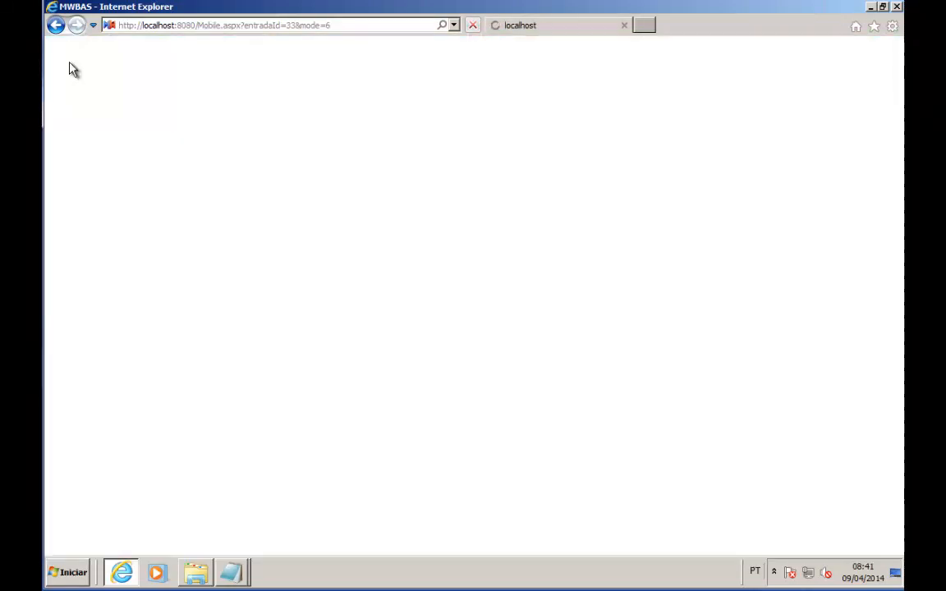
pyautogui.click(666, 220)
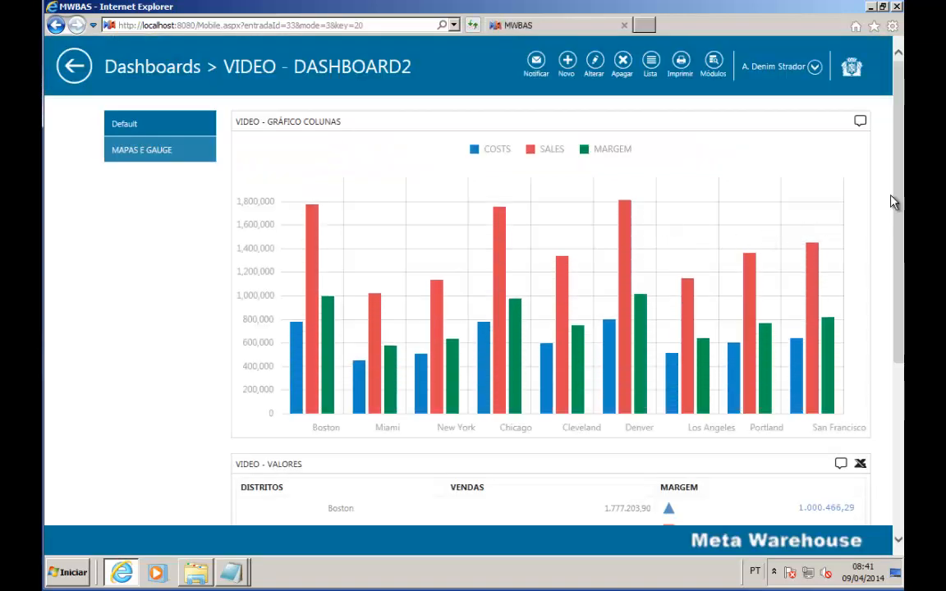
pyautogui.moveTo(898, 196)
pyautogui.mouseDown()
pyautogui.moveTo(901, 204)
pyautogui.moveTo(898, 195)
pyautogui.mouseUp()
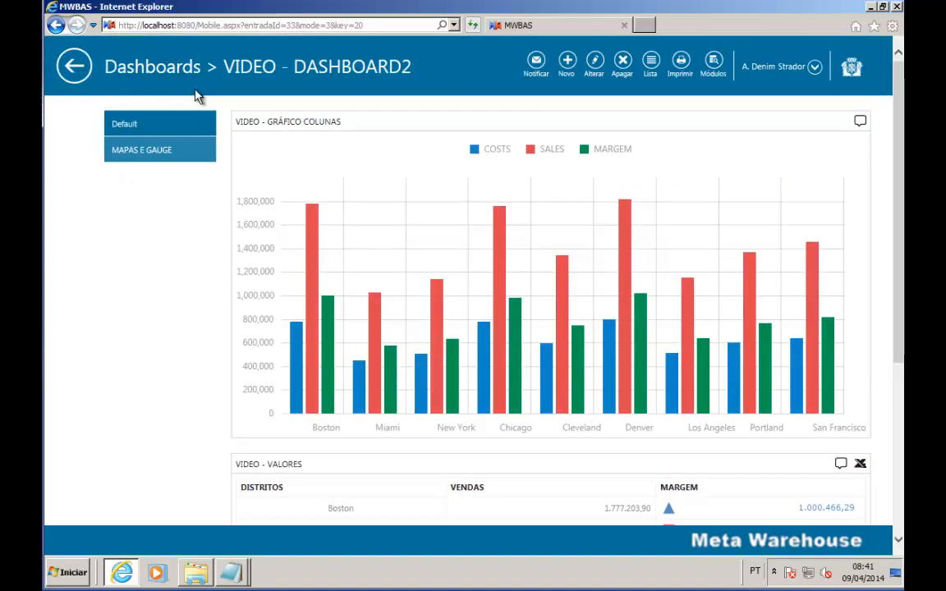
pyautogui.click(148, 155)
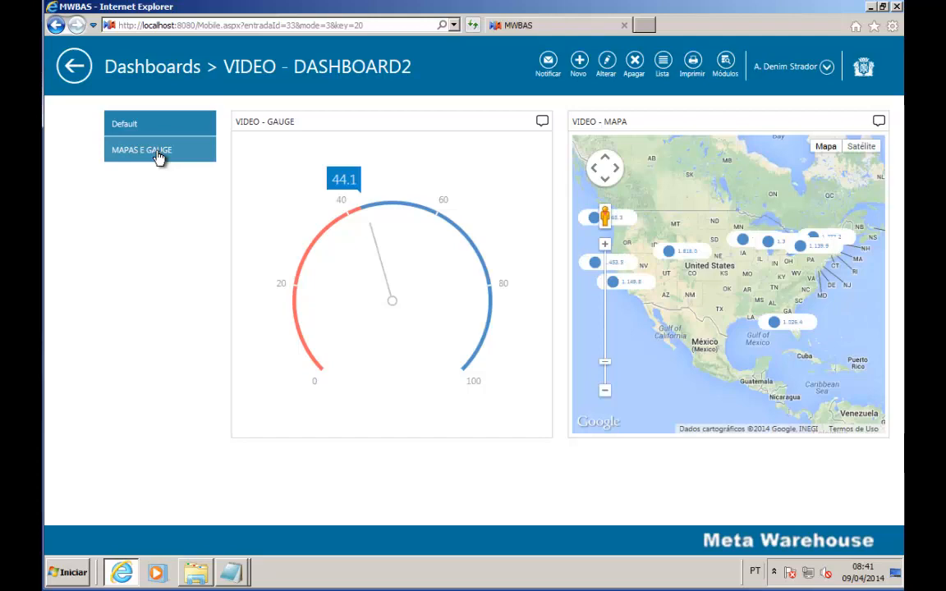
pyautogui.click(159, 155)
pyautogui.click(73, 69)
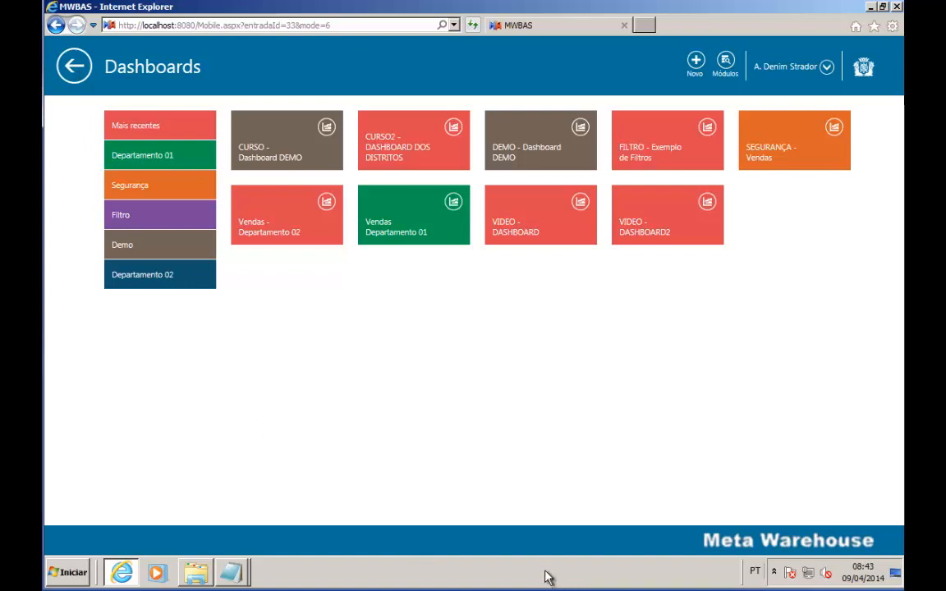
# Step: Filter the Dashboards list by the Filtro category and open the FILTRO - Exemplo de Filtros dashboard
pyautogui.click(162, 214)
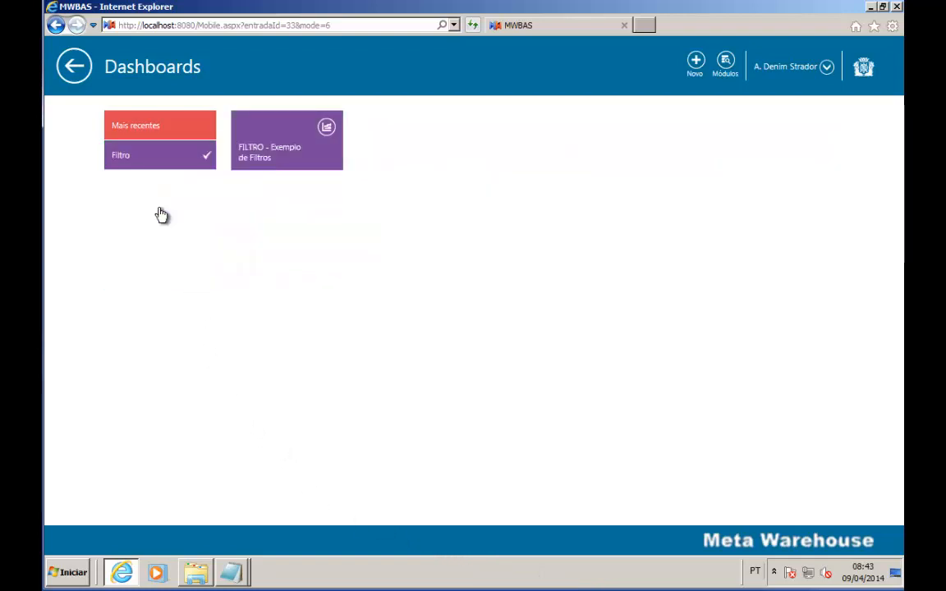
pyautogui.click(274, 146)
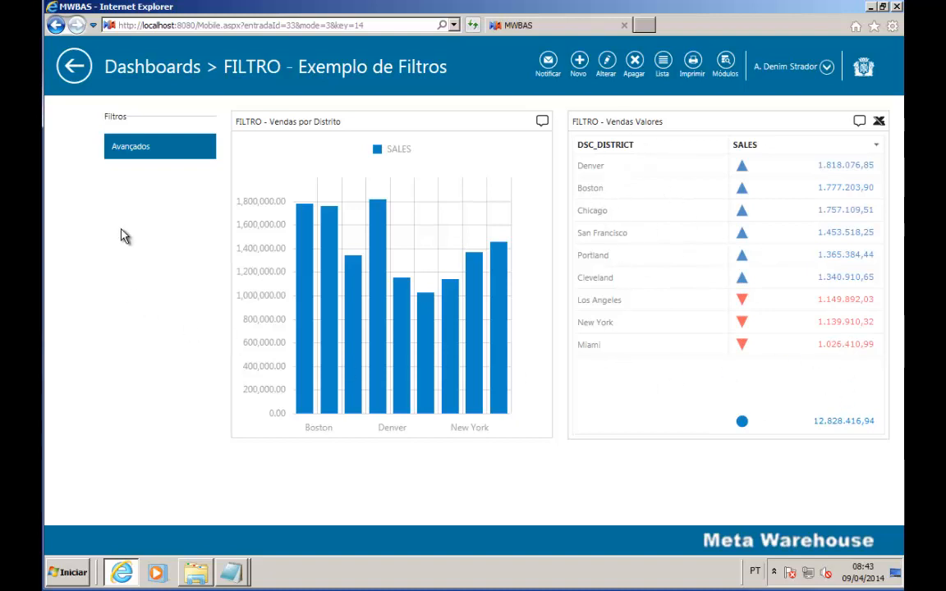
# Step: Set the dashboard's advanced Mês filter to Feb 2002 and apply it
pyautogui.click(142, 152)
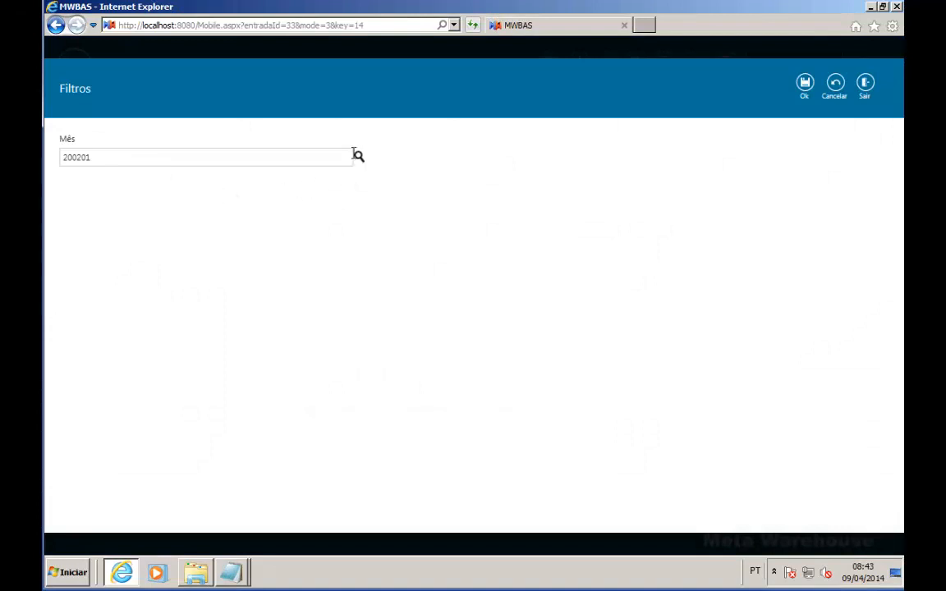
pyautogui.click(358, 157)
pyautogui.click(95, 196)
pyautogui.click(805, 87)
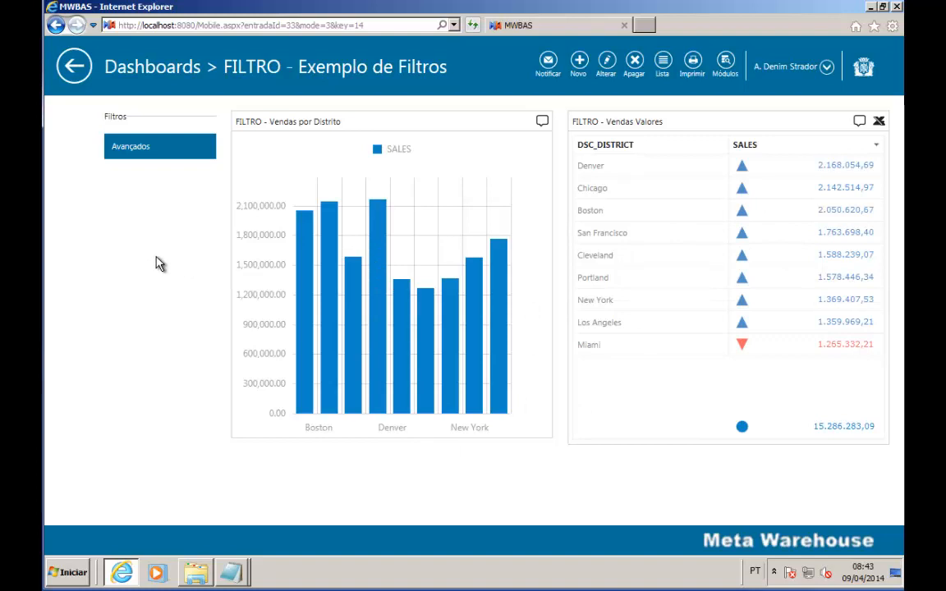
# Step: Edit the dashboard so the Mês filter variable uses the Barra lateral display mode, and save the dashboard
pyautogui.click(608, 65)
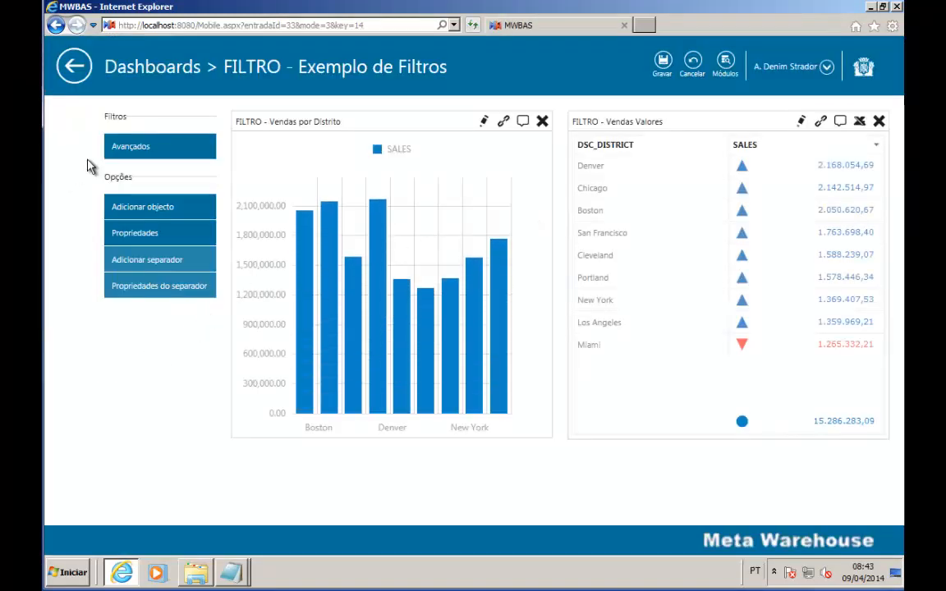
pyautogui.click(148, 148)
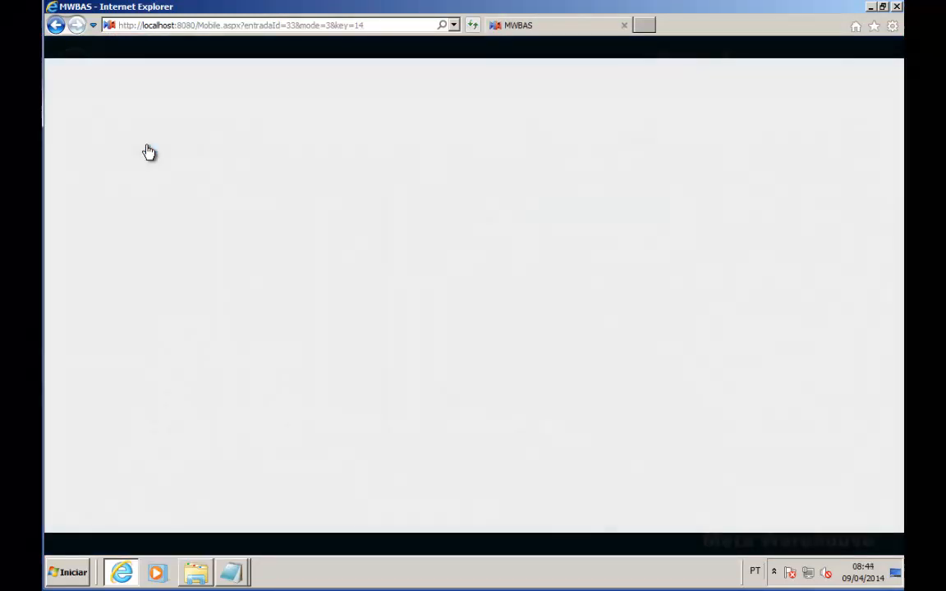
pyautogui.click(67, 142)
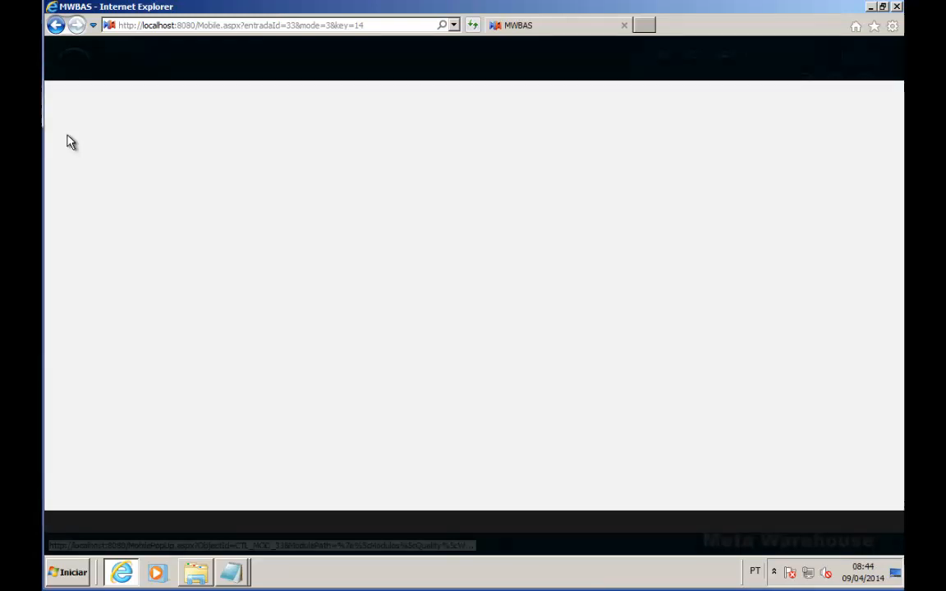
pyautogui.click(210, 165)
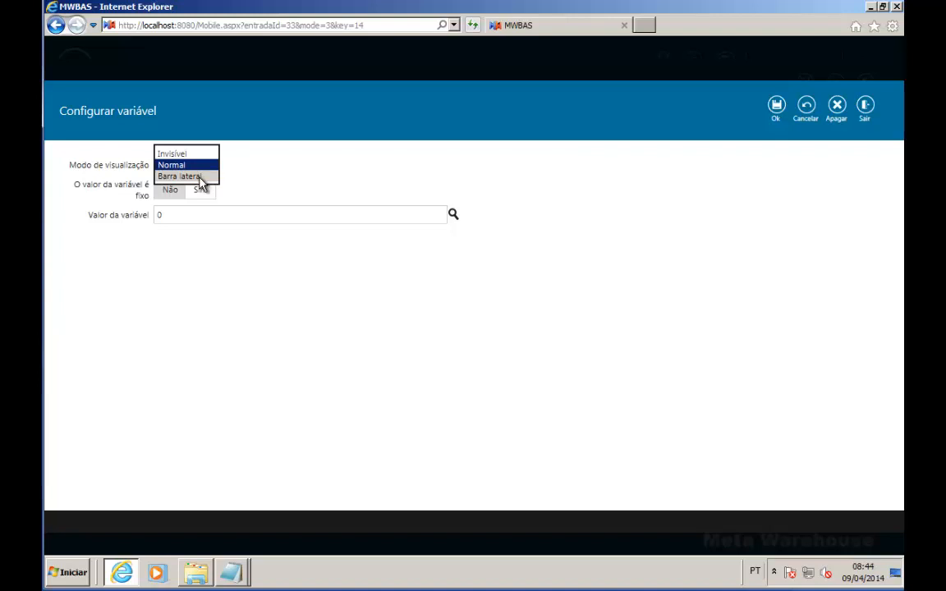
pyautogui.click(200, 177)
pyautogui.click(776, 105)
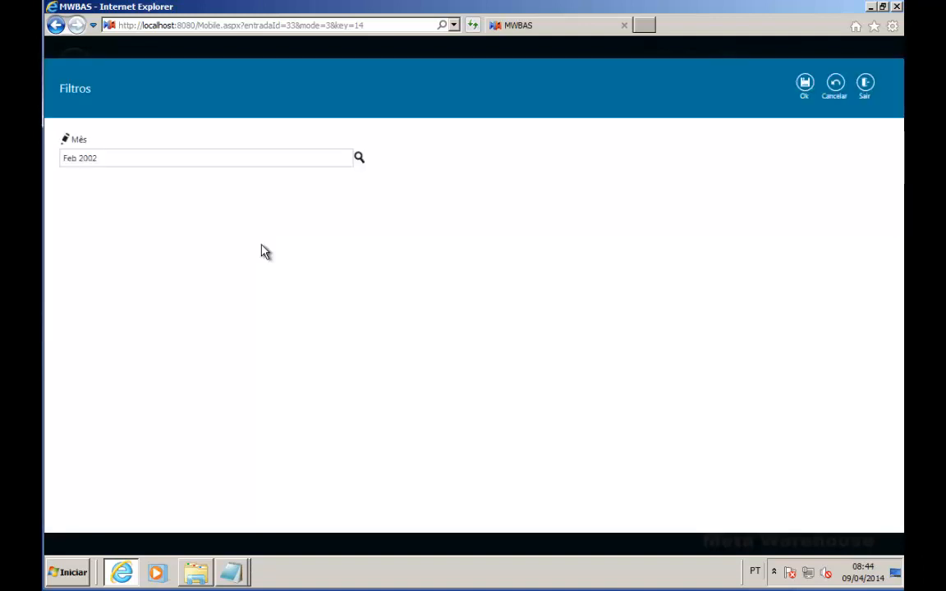
pyautogui.click(803, 86)
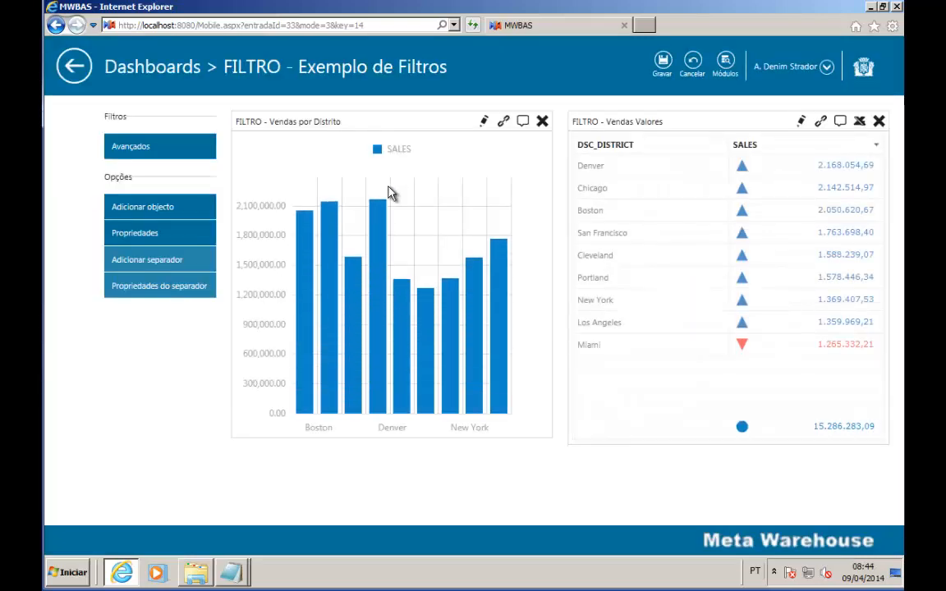
pyautogui.click(663, 62)
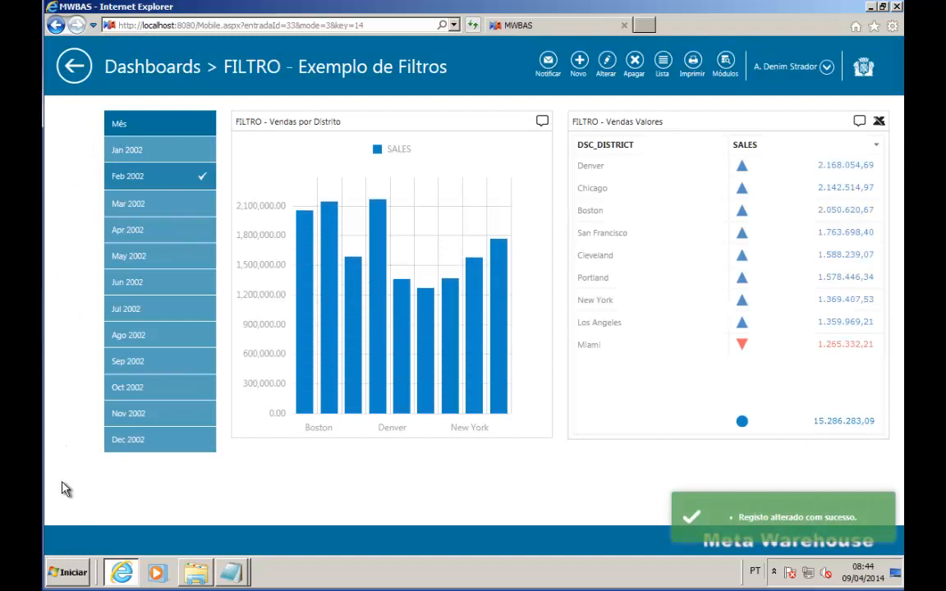
# Step: View the dashboard's sales for Jan, Mar, Apr and May 2002 in turn, and return to the unfiltered Dashboards list
pyautogui.click(175, 154)
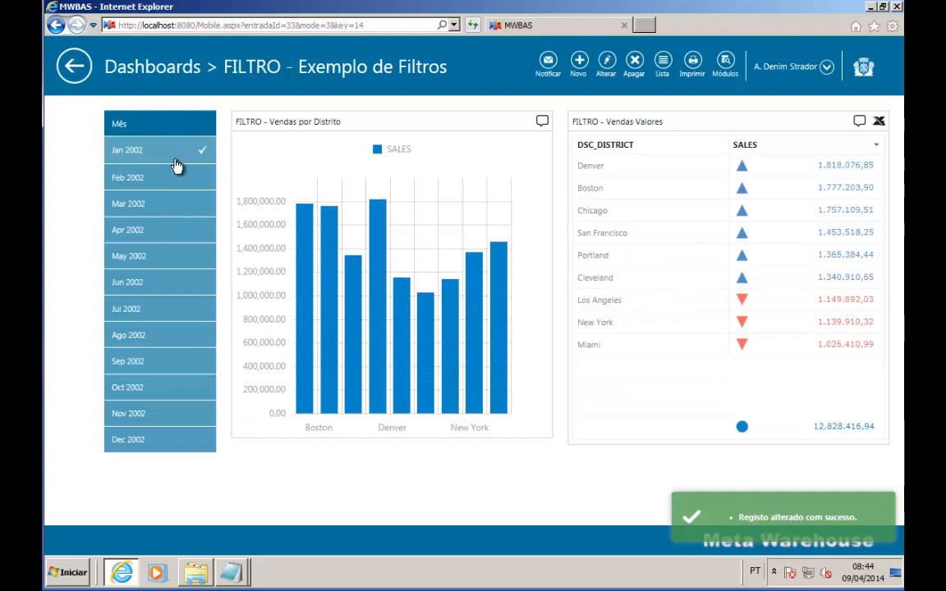
pyautogui.click(165, 205)
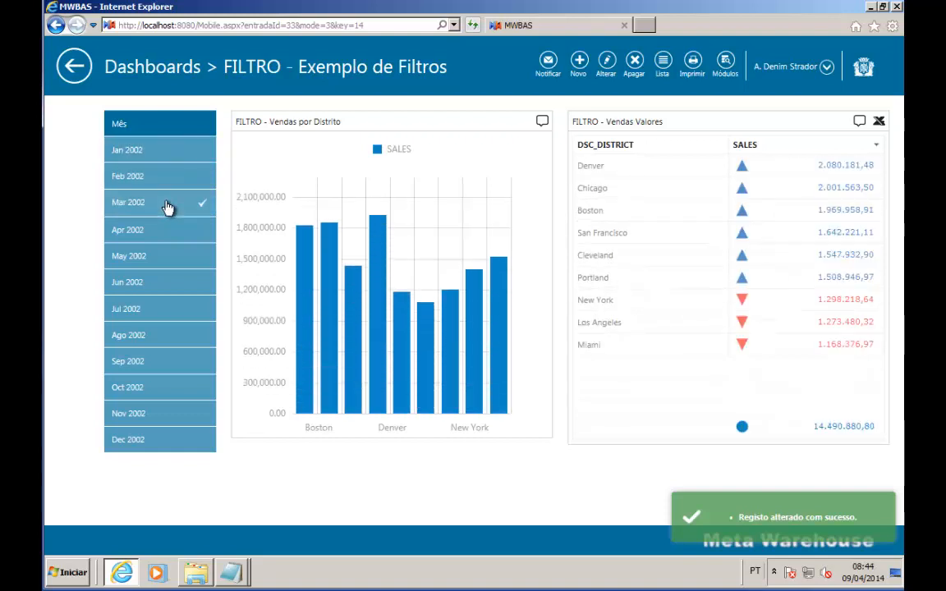
pyautogui.click(174, 237)
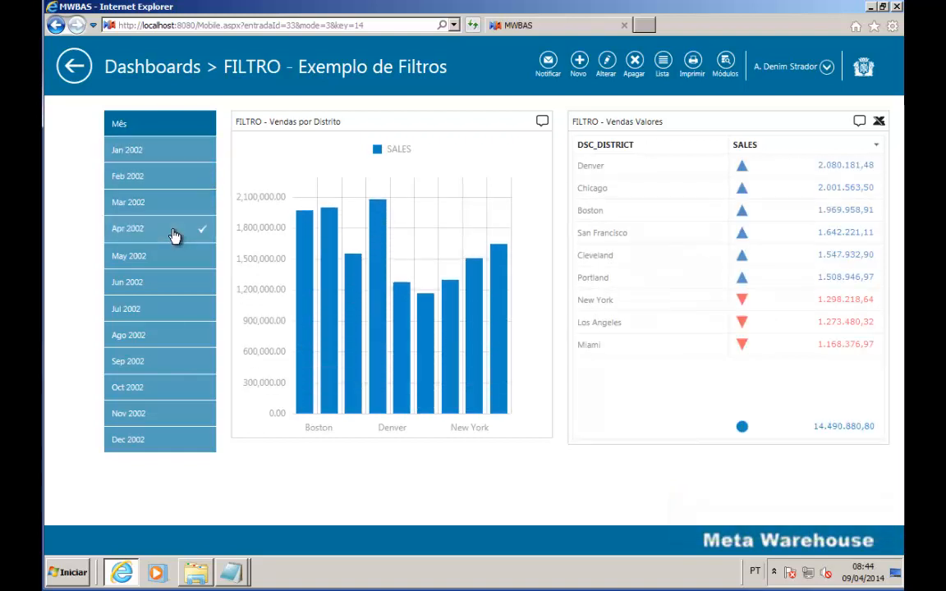
pyautogui.click(193, 260)
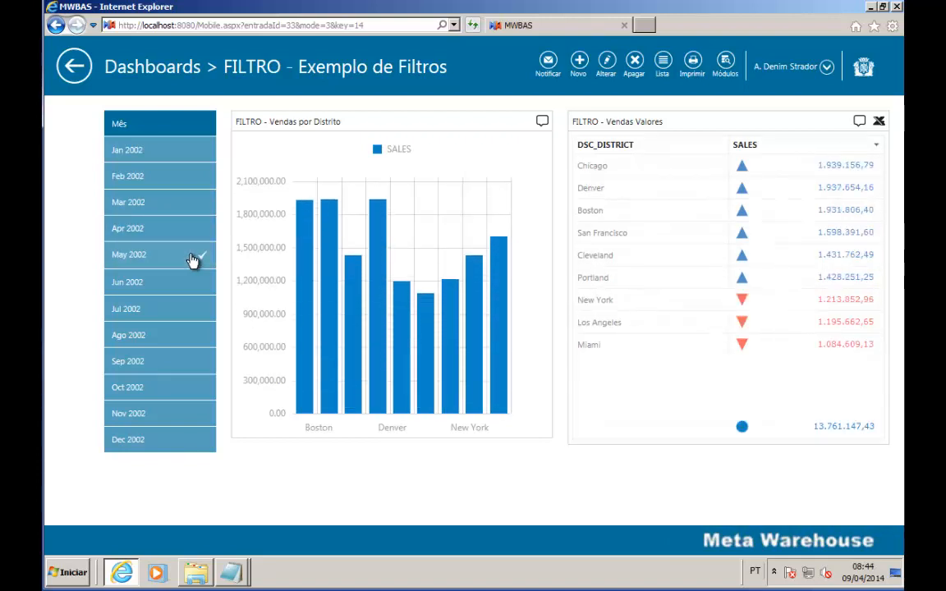
pyautogui.click(73, 73)
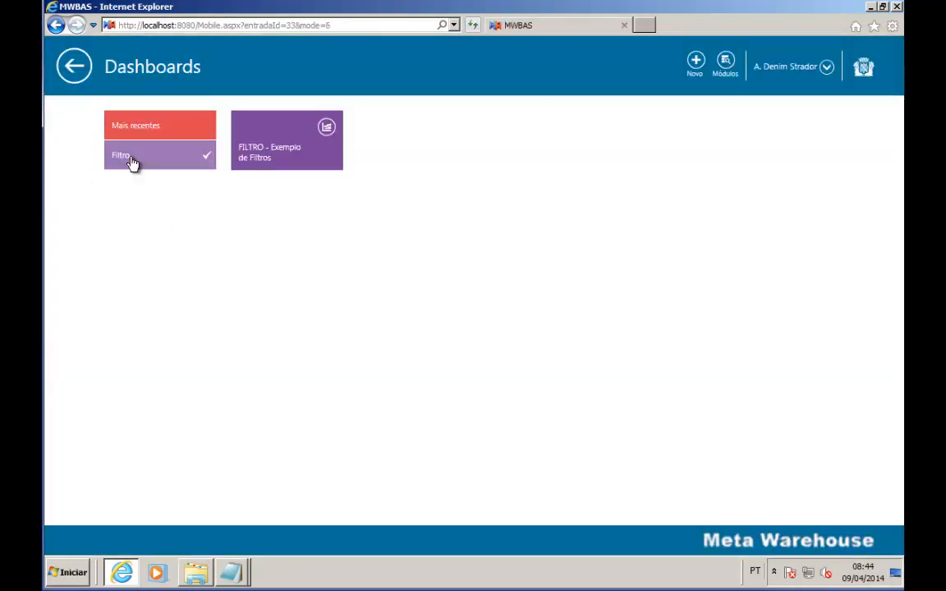
pyautogui.click(137, 157)
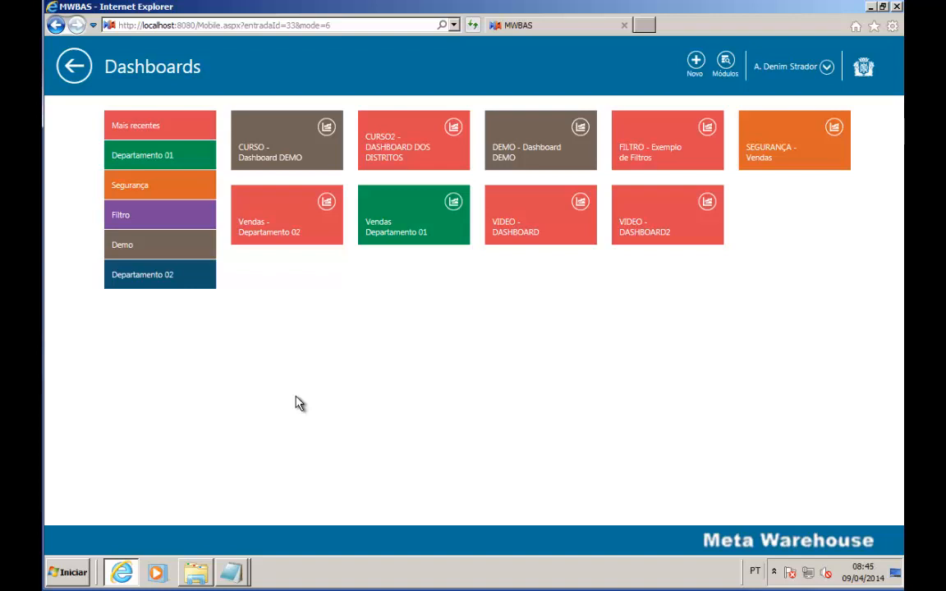
# Step: Filter the Dashboards list by Segurança, examine the chart and map of SEGURANÇA - Vendas, and return to the list
pyautogui.click(160, 186)
pyautogui.click(270, 146)
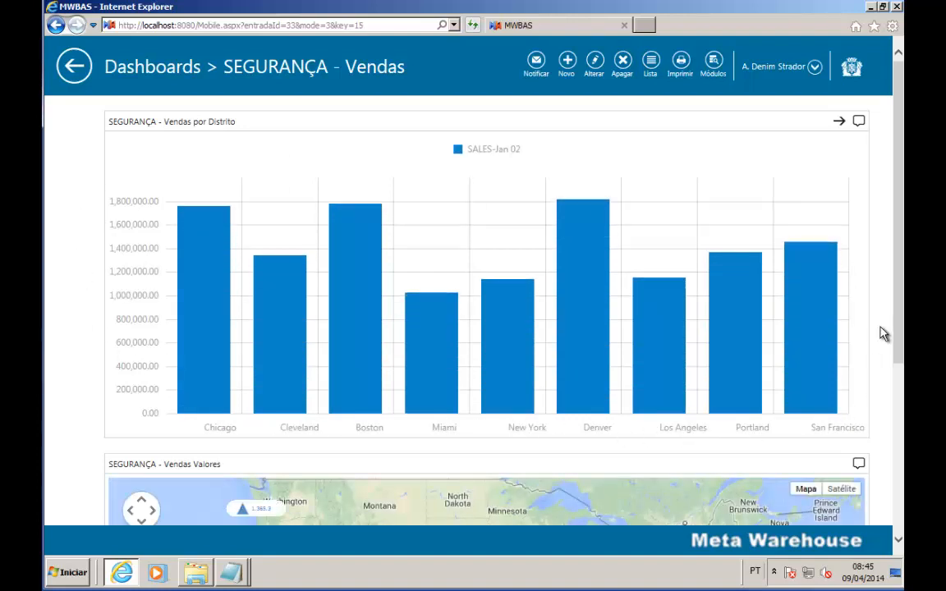
pyautogui.moveTo(898, 264); pyautogui.dragTo(877, 441)
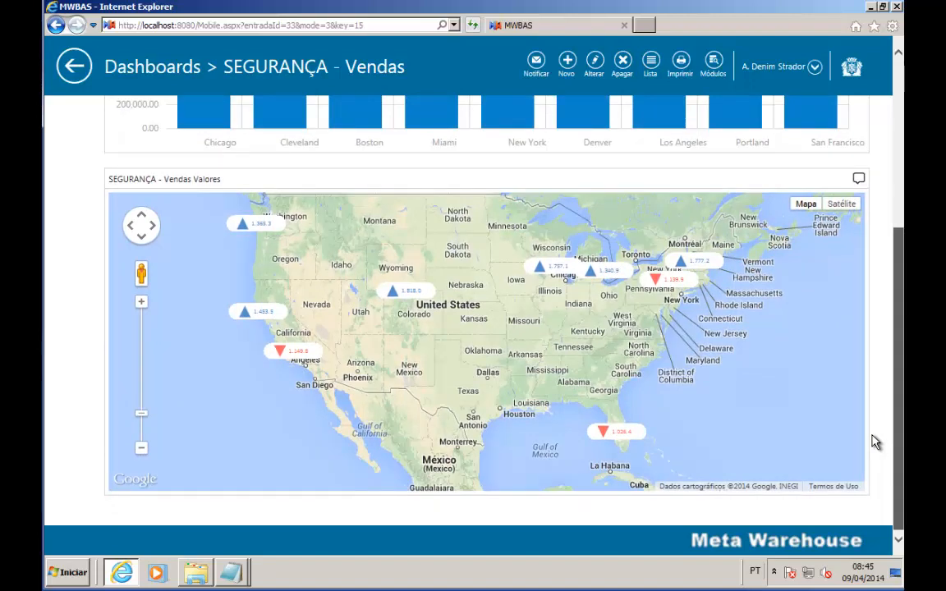
pyautogui.moveTo(877, 441); pyautogui.dragTo(879, 200)
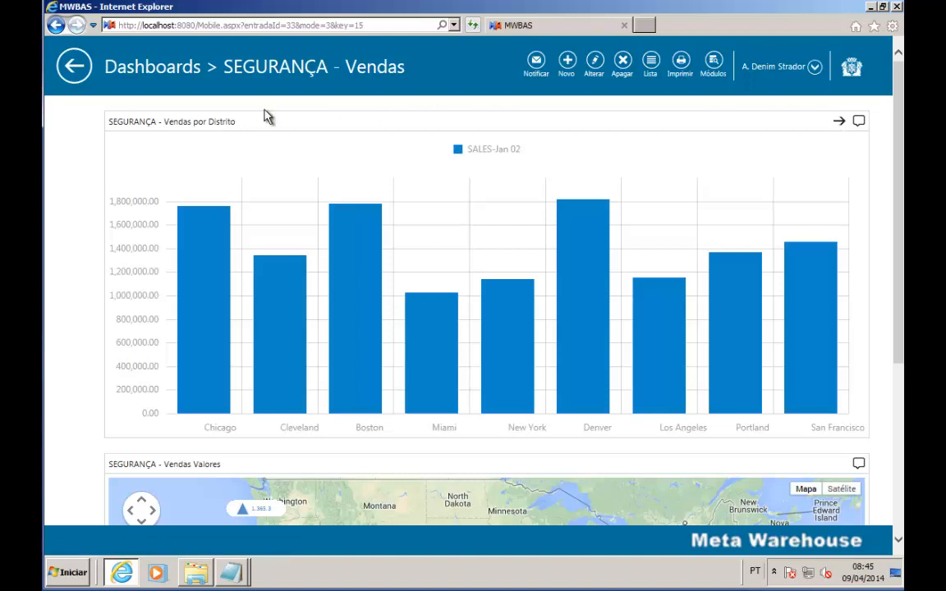
pyautogui.click(74, 65)
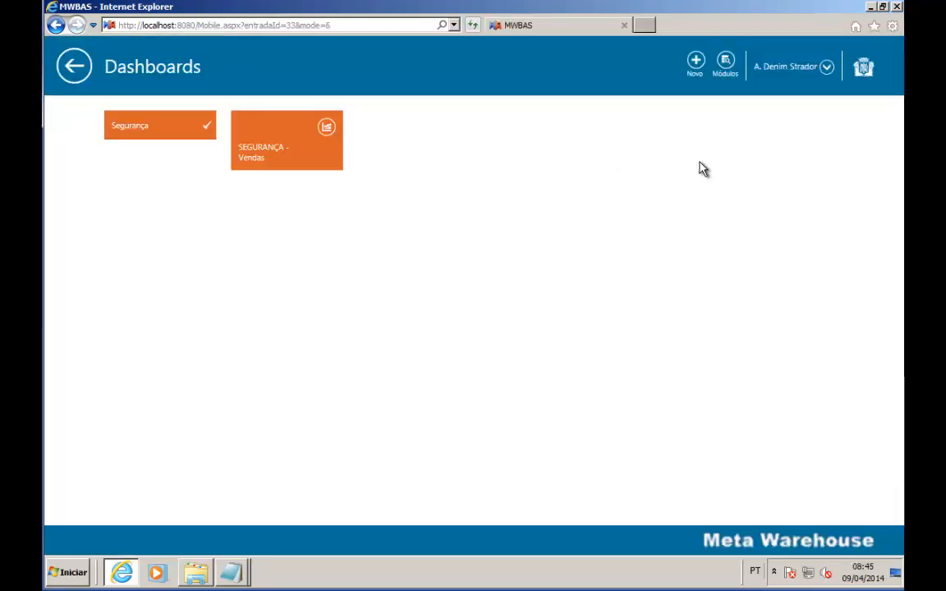
# Step: Sign out of the current account and sign in as usuario01 with the account password
pyautogui.click(826, 68)
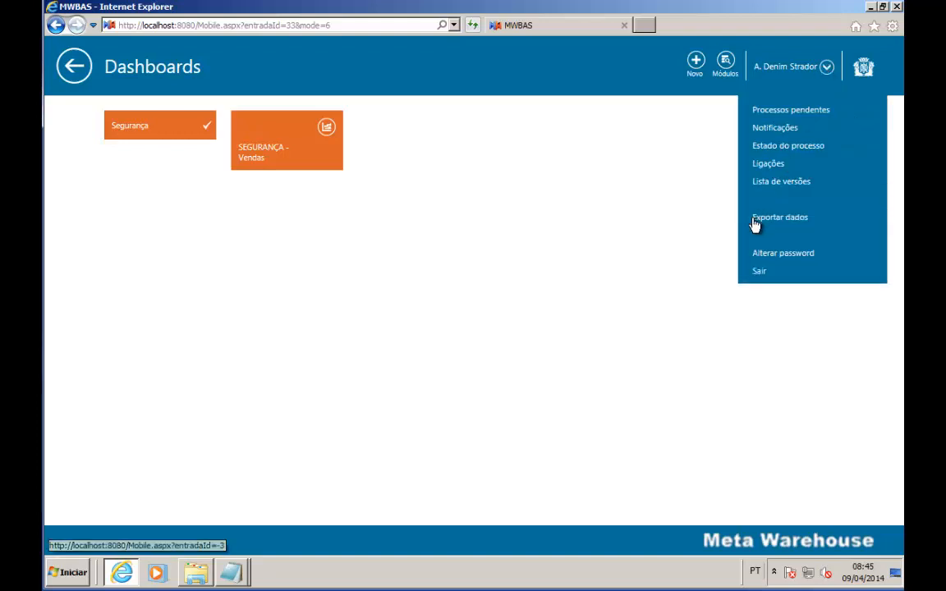
pyautogui.click(762, 273)
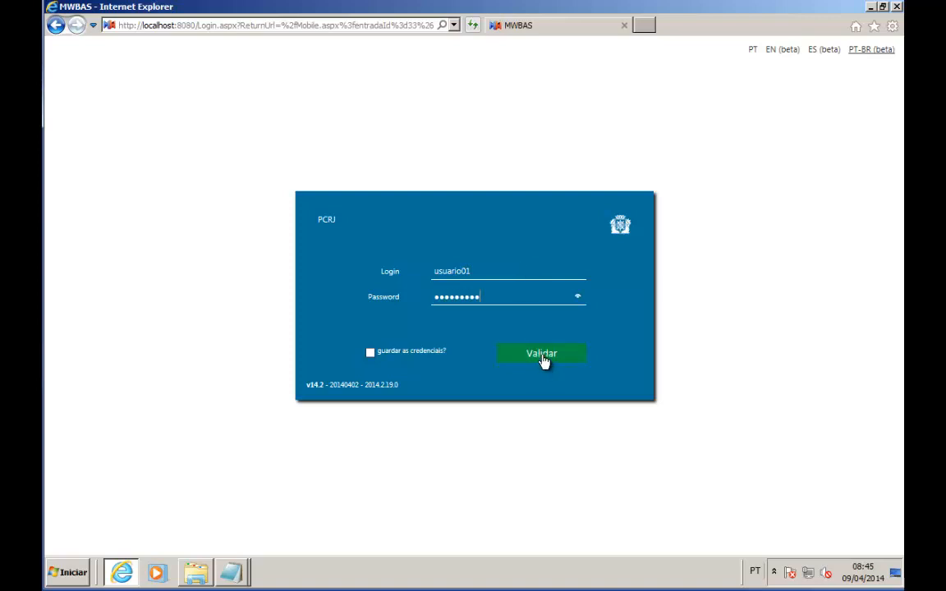
pyautogui.click(546, 359)
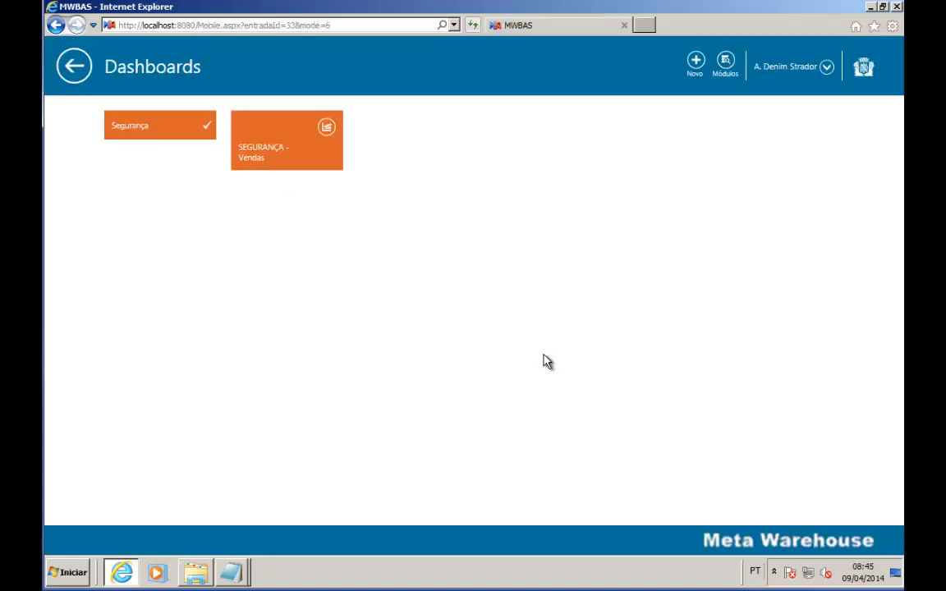
# Step: Open the SEGURANÇA - Vendas dashboard as usuario01 and examine which districts its chart and map show
pyautogui.click(289, 146)
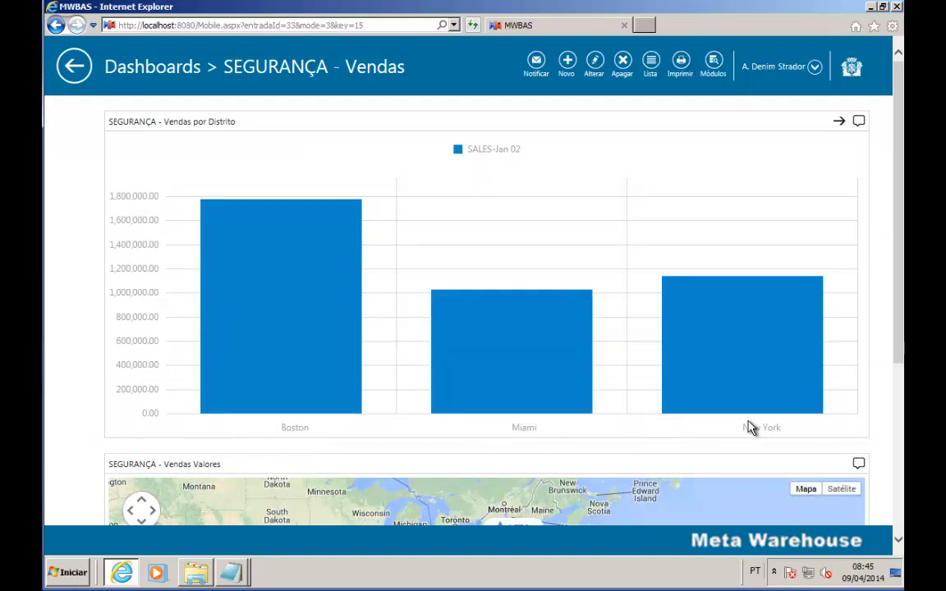
pyautogui.moveTo(901, 212); pyautogui.dragTo(853, 388)
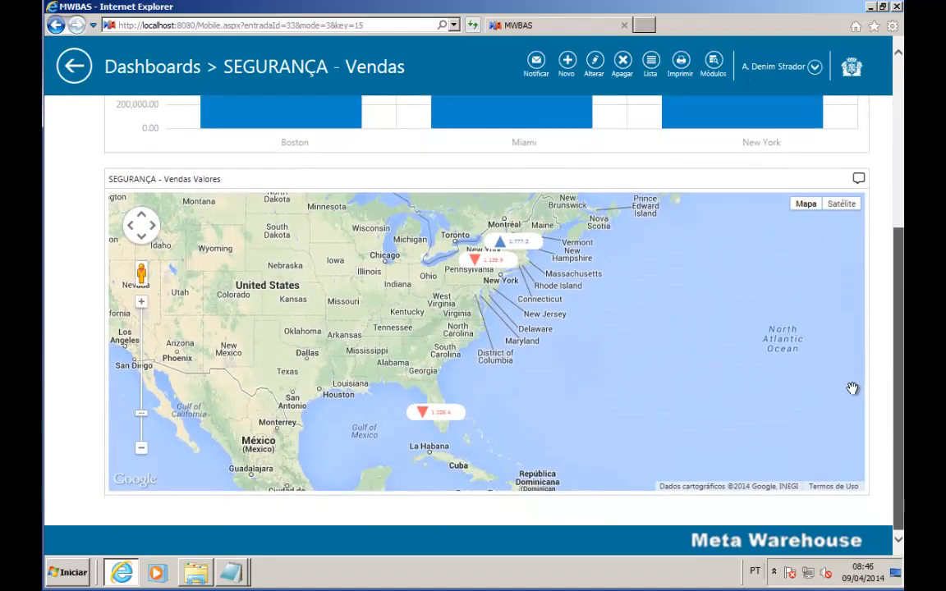
pyautogui.scroll(5, 884, 277)
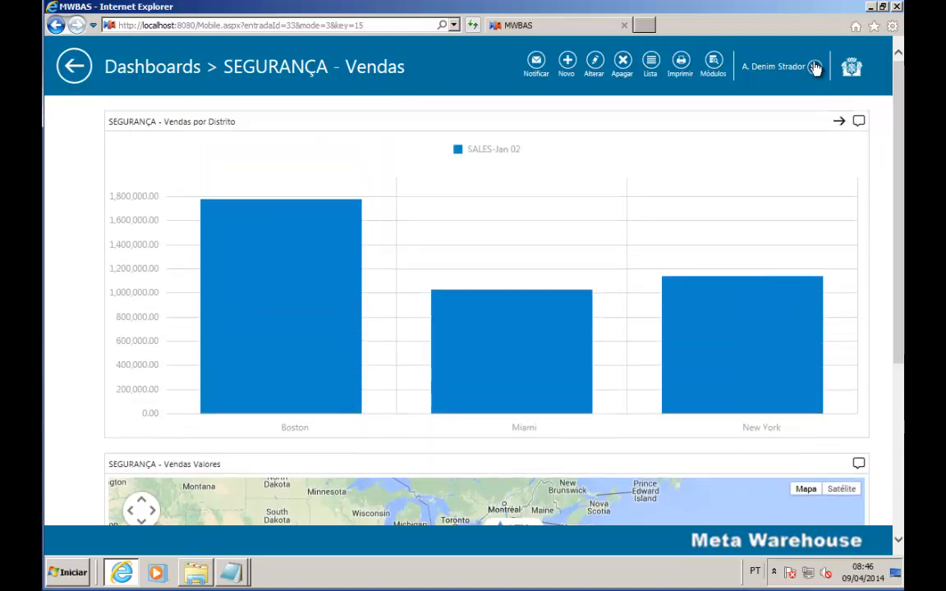
# Step: Sign out of usuario01 and sign in as usuario02 with the account password
pyautogui.click(815, 69)
pyautogui.click(748, 271)
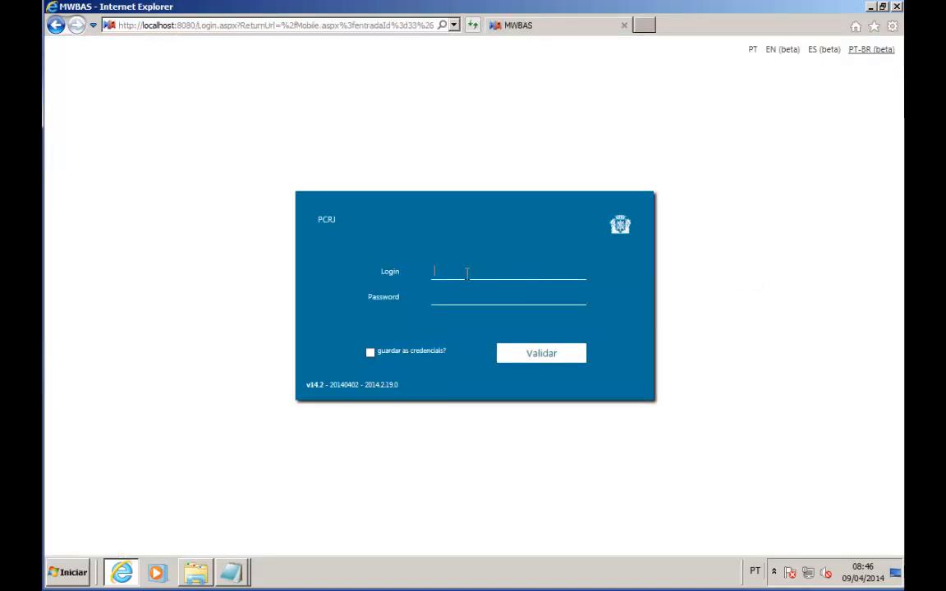
pyautogui.click(467, 274)
pyautogui.write('usuario02')
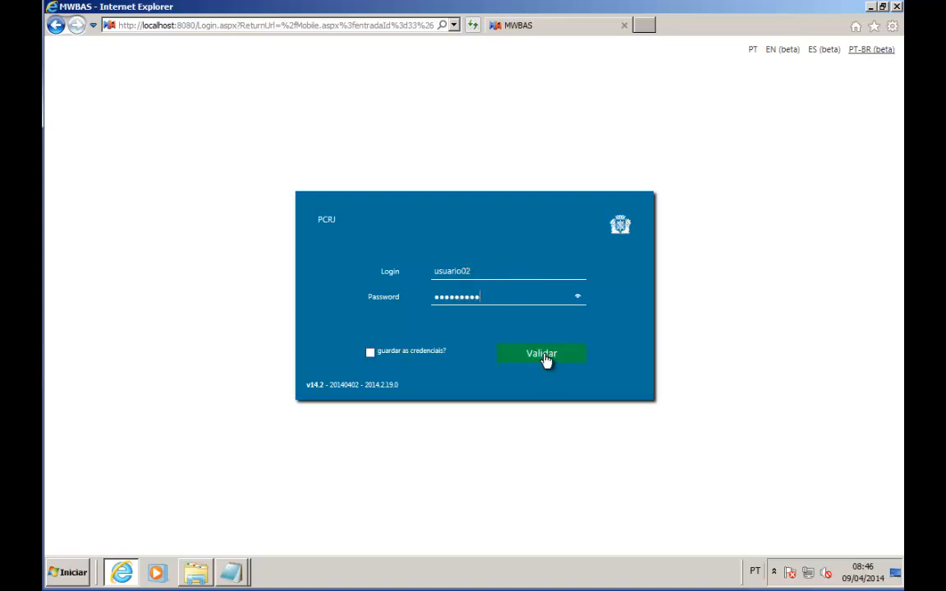
pyautogui.click(545, 357)
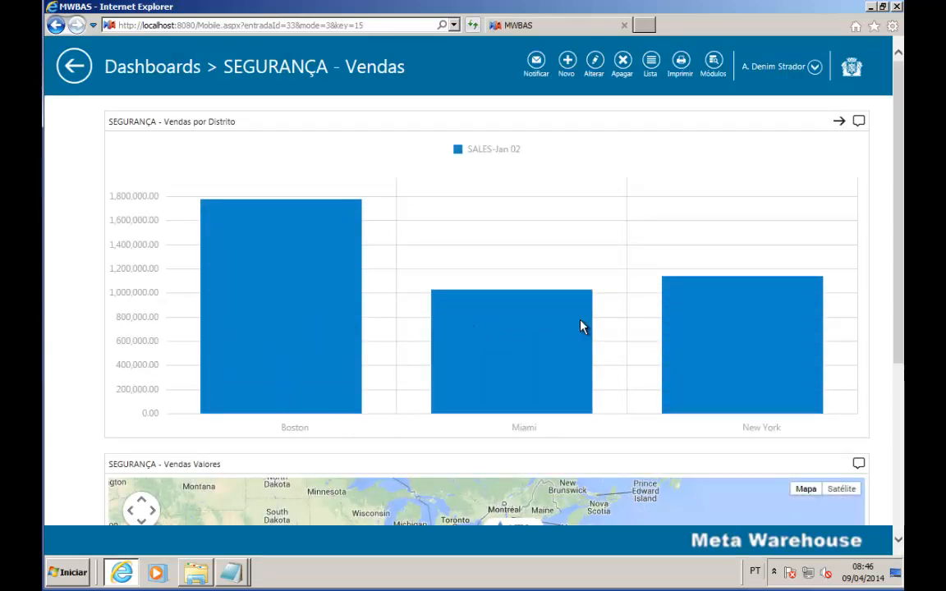
# Step: Reload SEGURANÇA - Vendas from the Dashboards list as usuario02, examine its chart and map, and leave the Dashboards list
pyautogui.click(68, 73)
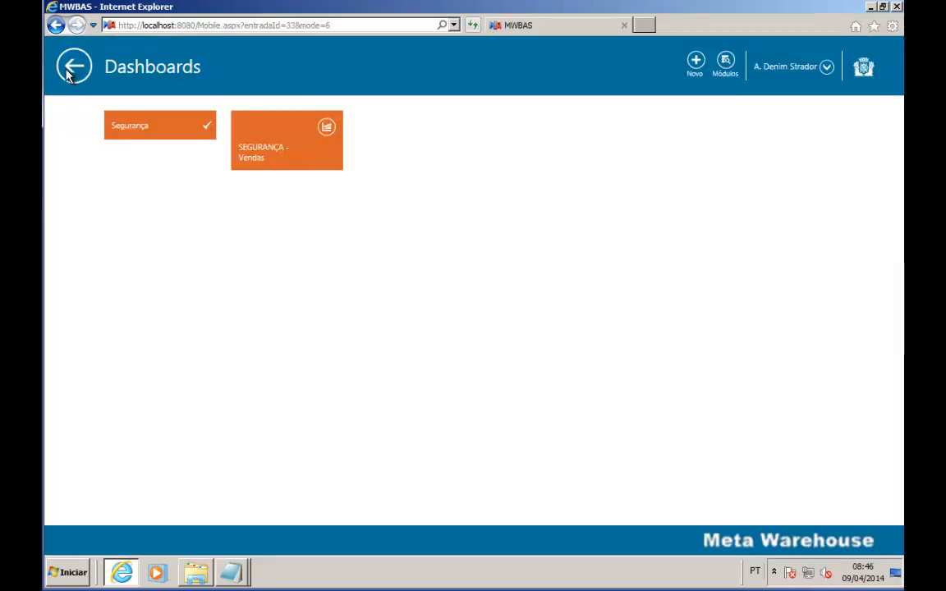
pyautogui.click(274, 142)
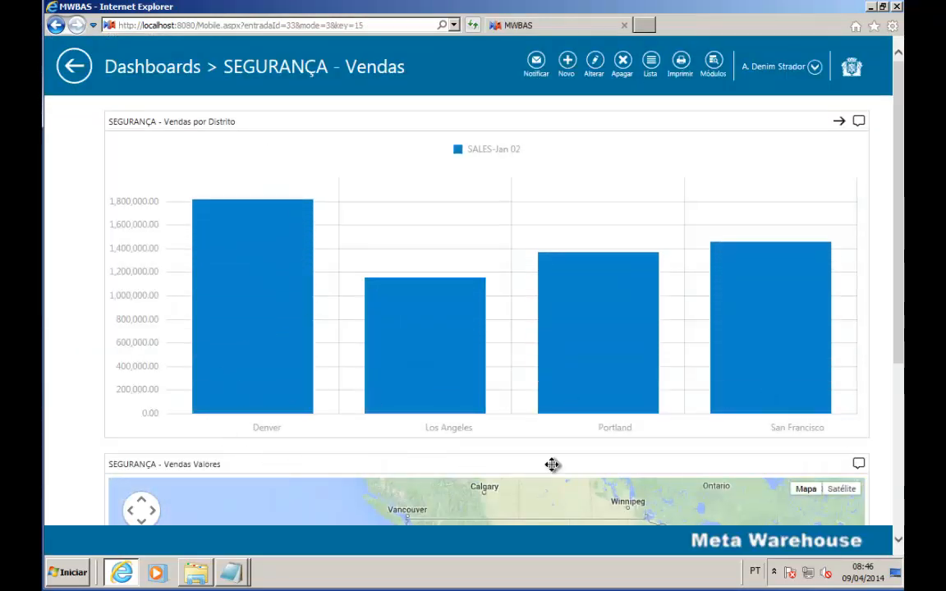
pyautogui.moveTo(898, 246); pyautogui.dragTo(898, 424)
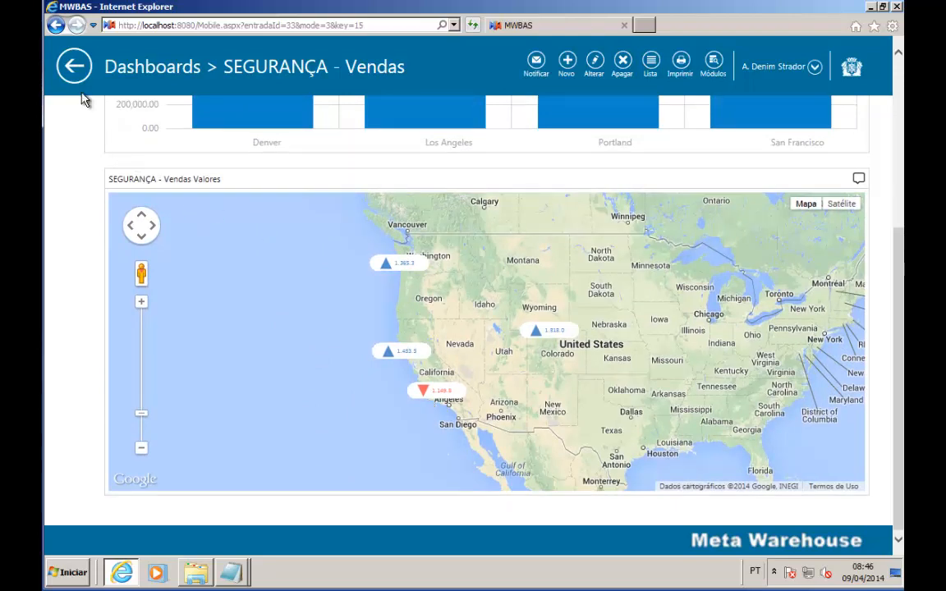
pyautogui.click(73, 68)
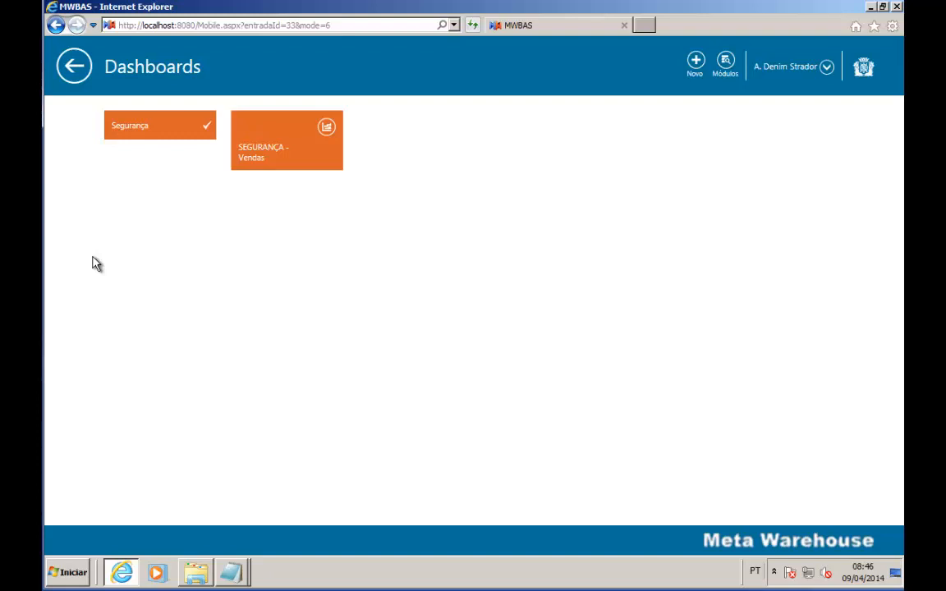
pyautogui.click(76, 66)
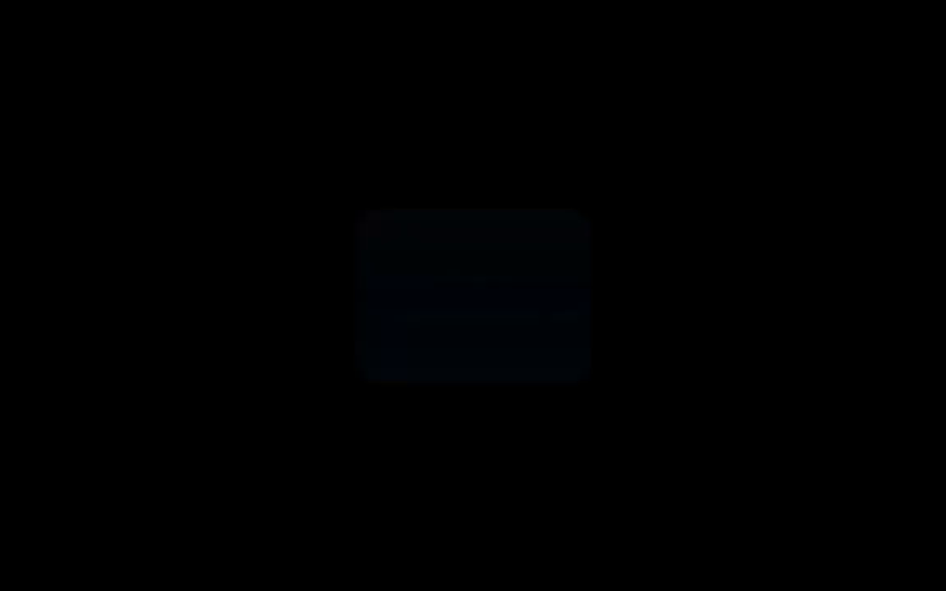